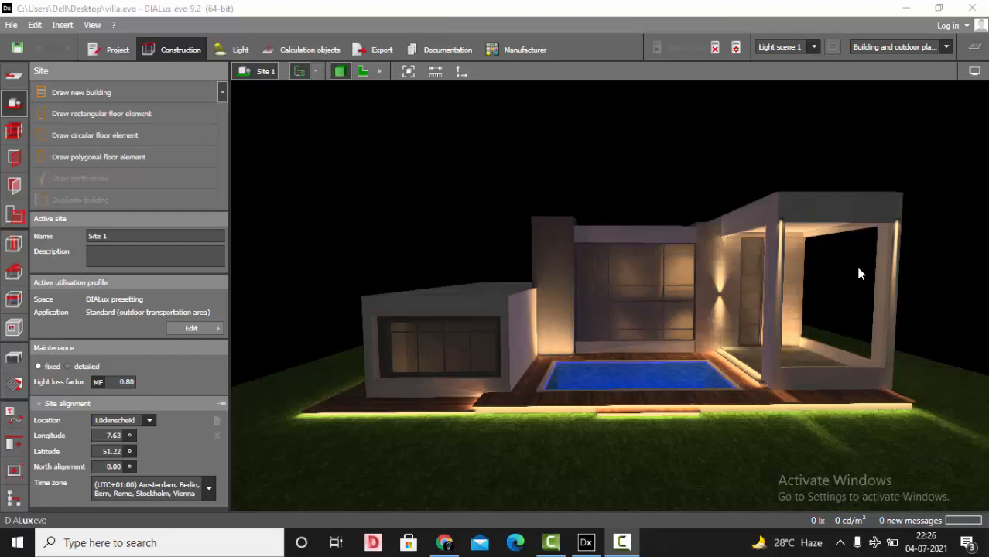
# Examine the illuminated villa and pool in the 3D view from several angles and distances.
pyautogui.click(858, 274)
pyautogui.scroll(-2, 637, 325)
pyautogui.moveTo(639, 316); pyautogui.dragTo(641, 337, button='right')
pyautogui.scroll(4, 574, 325)
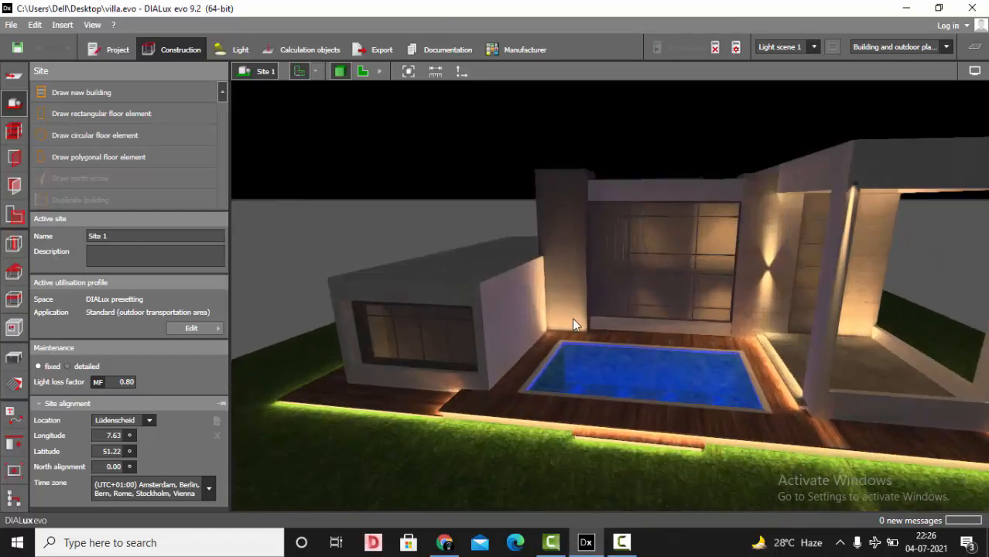
pyautogui.moveTo(574, 325); pyautogui.dragTo(561, 362, button='right')
pyautogui.scroll(-3, 563, 386)
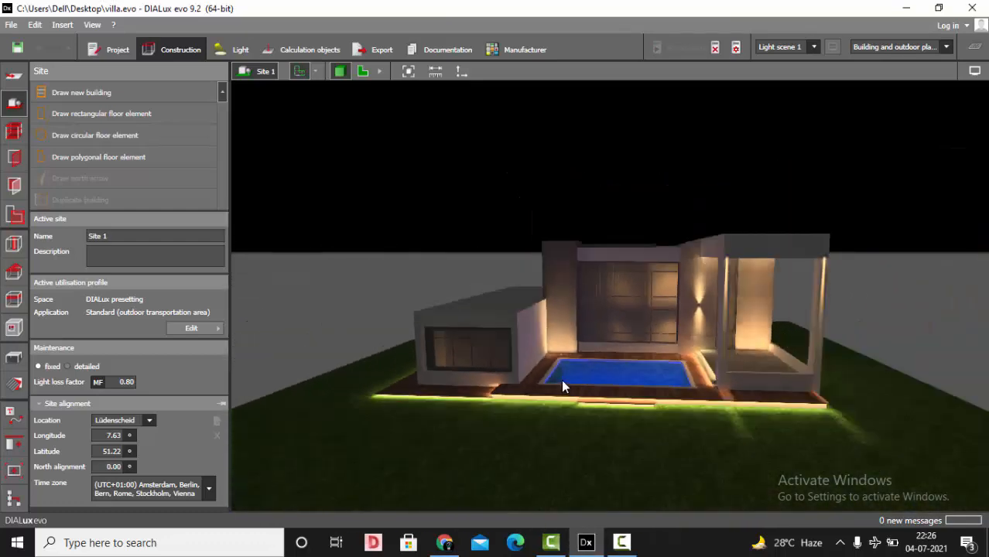
pyautogui.scroll(1, 563, 386)
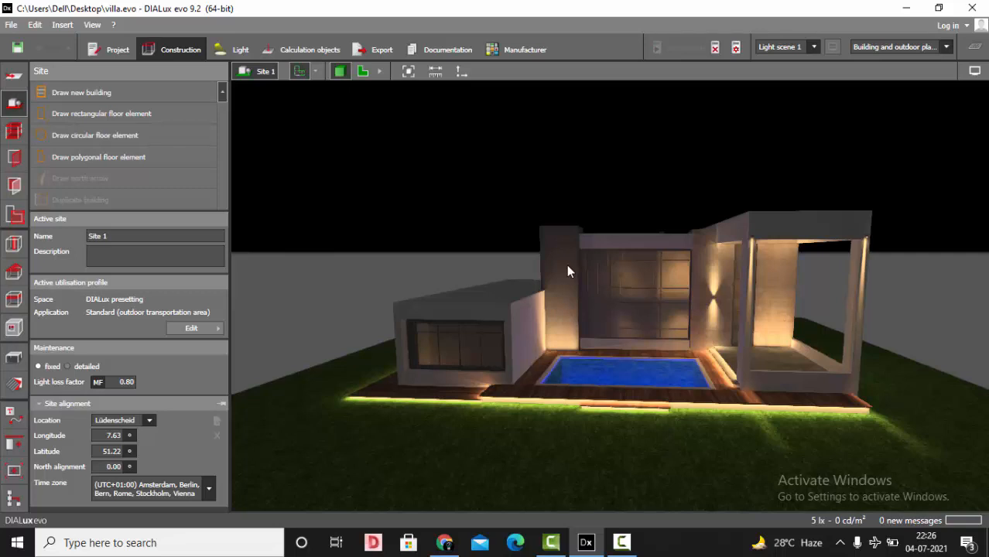
# Inspect the imported villa model as a furniture object, then deselect it.
pyautogui.click(14, 357)
pyautogui.click(551, 313)
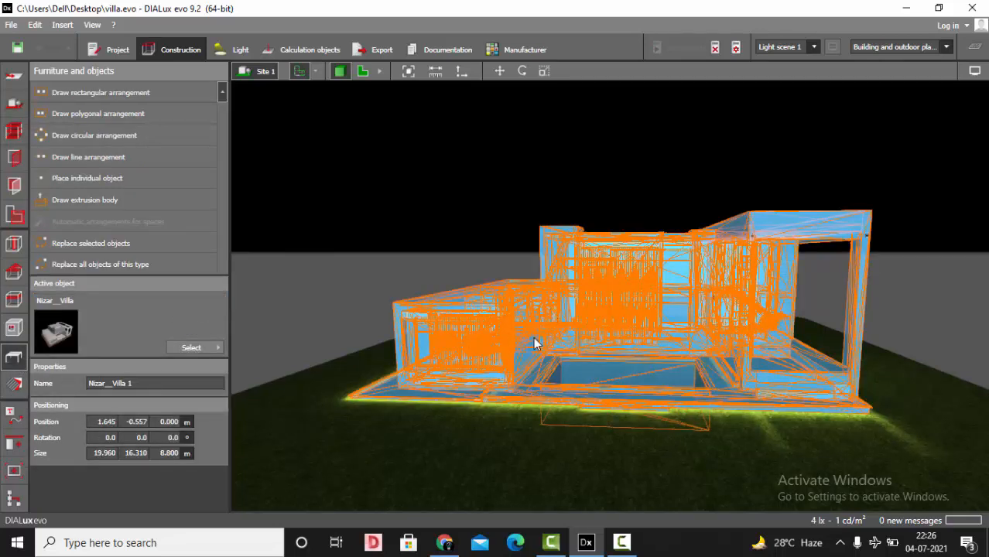
pyautogui.click(503, 209)
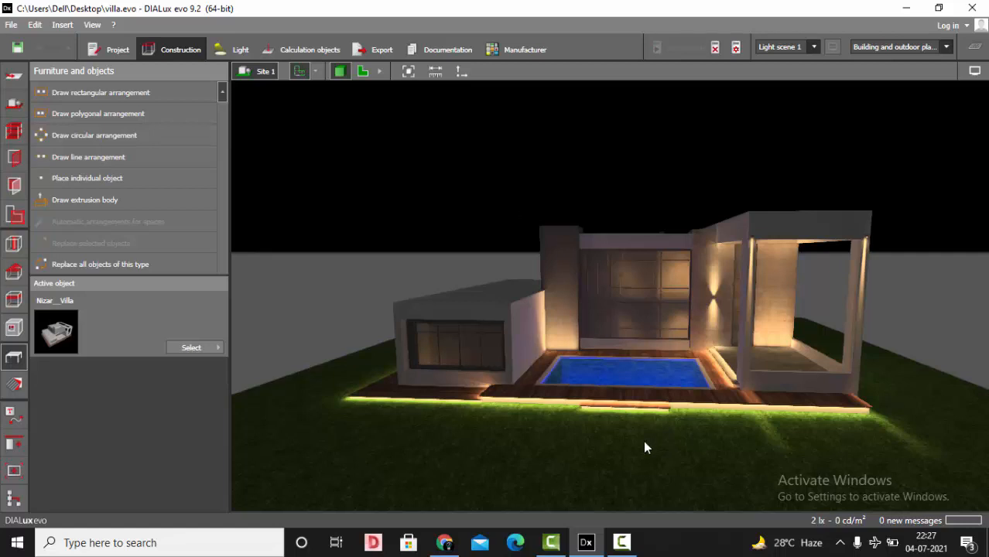
# Inspect the placed luminaires: the linear grazers at both walls, the wall up/downlight and the strip along the porch step.
pyautogui.click(242, 54)
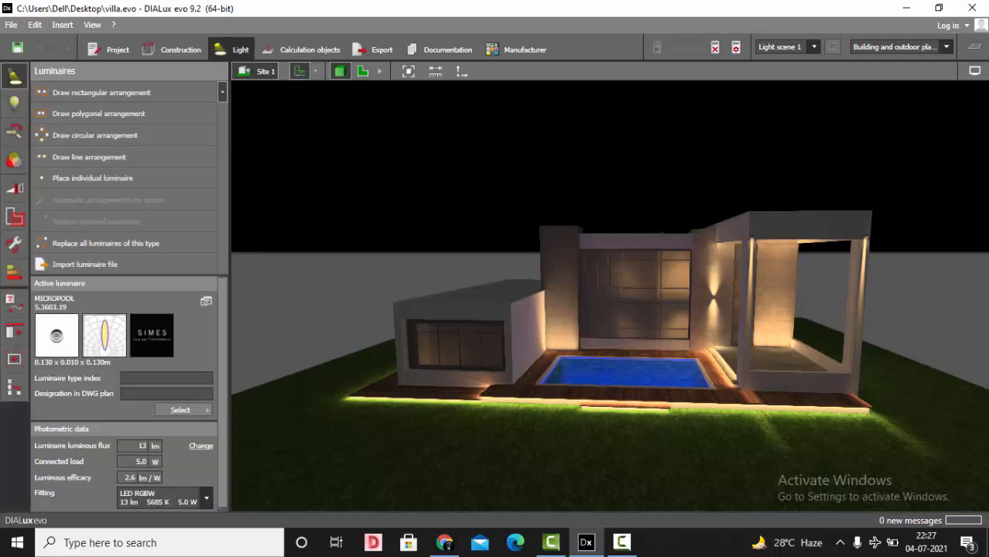
pyautogui.click(777, 347)
pyautogui.scroll(2, 767, 368)
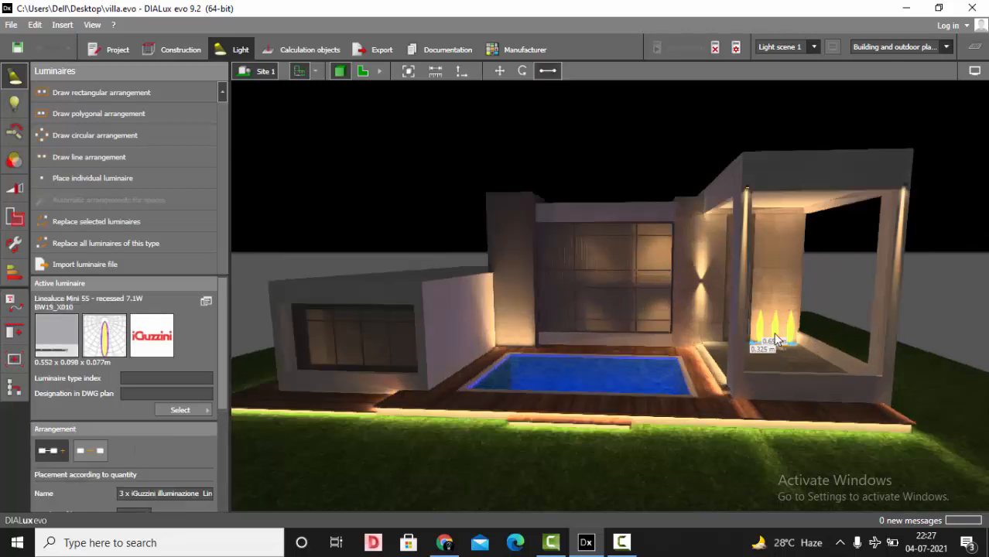
pyautogui.scroll(1, 428, 395)
pyautogui.click(527, 343)
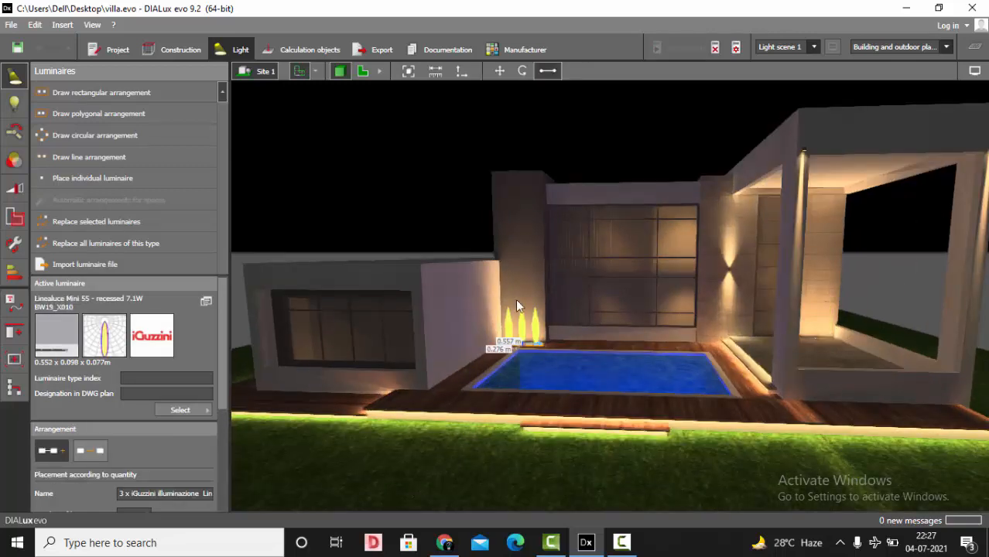
pyautogui.click(727, 284)
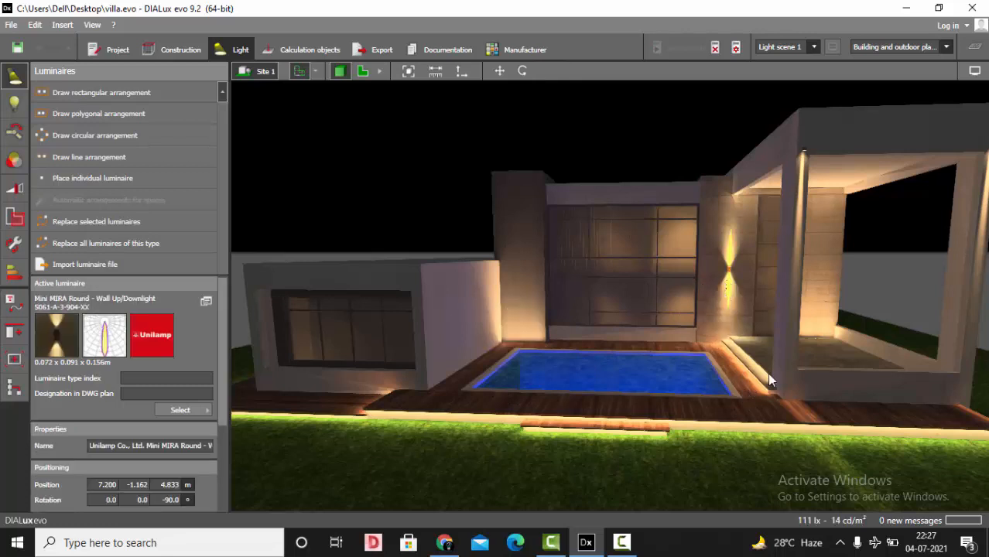
pyautogui.click(759, 390)
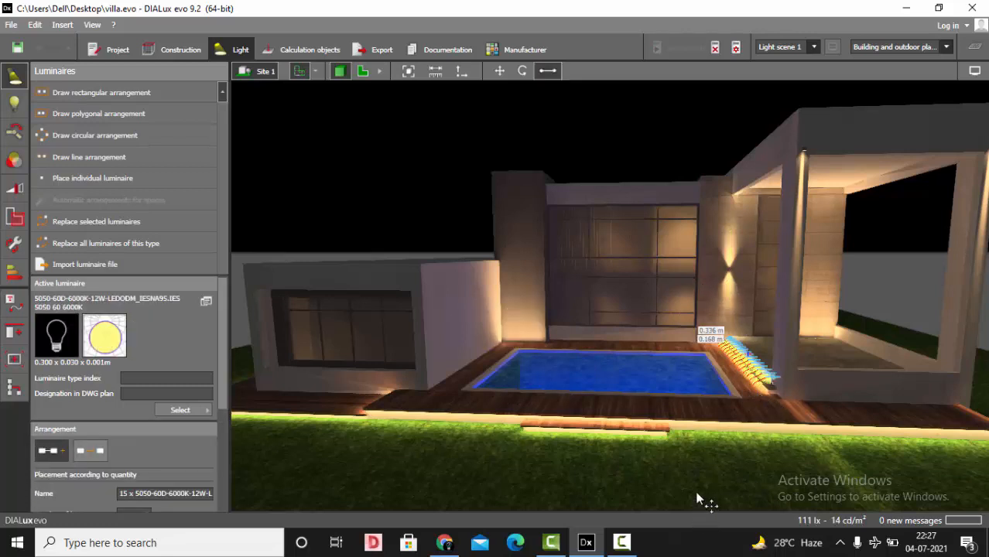
pyautogui.doubleClick(744, 428)
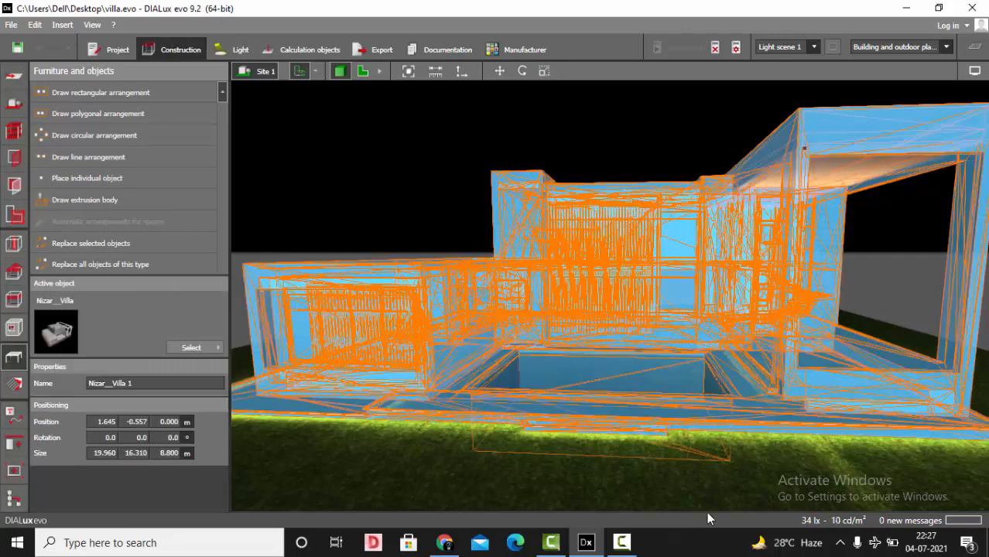
pyautogui.click(672, 506)
pyautogui.click(241, 44)
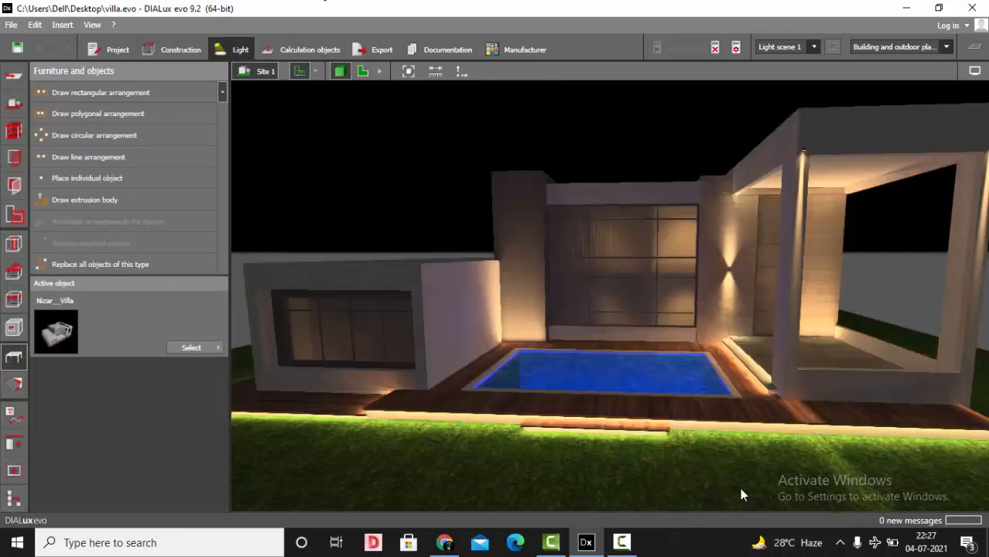
# Inspect the spotlight at the top of the porch column and review the facade lighting around it.
pyautogui.click(758, 443)
pyautogui.scroll(-3, 760, 445)
pyautogui.click(449, 147)
pyautogui.scroll(-3, 449, 147)
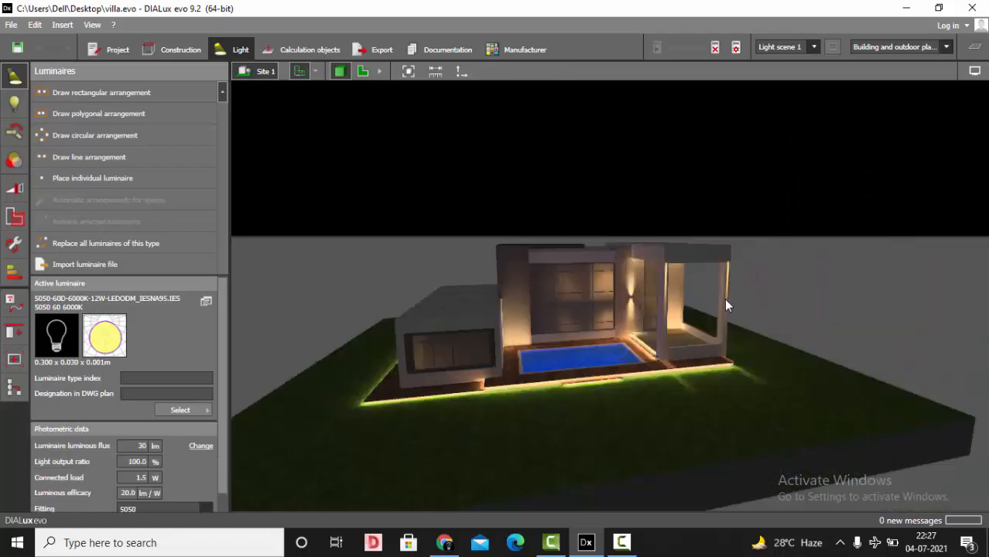
pyautogui.scroll(7, 724, 300)
pyautogui.click(626, 230)
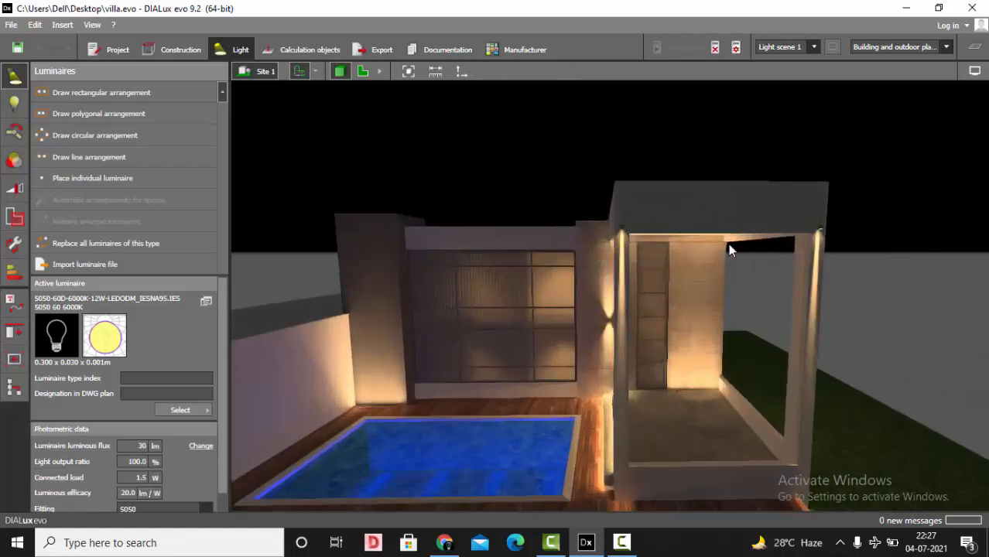
pyautogui.scroll(-3, 731, 244)
pyautogui.scroll(3, 650, 301)
pyautogui.moveTo(650, 301); pyautogui.dragTo(682, 268, button='right')
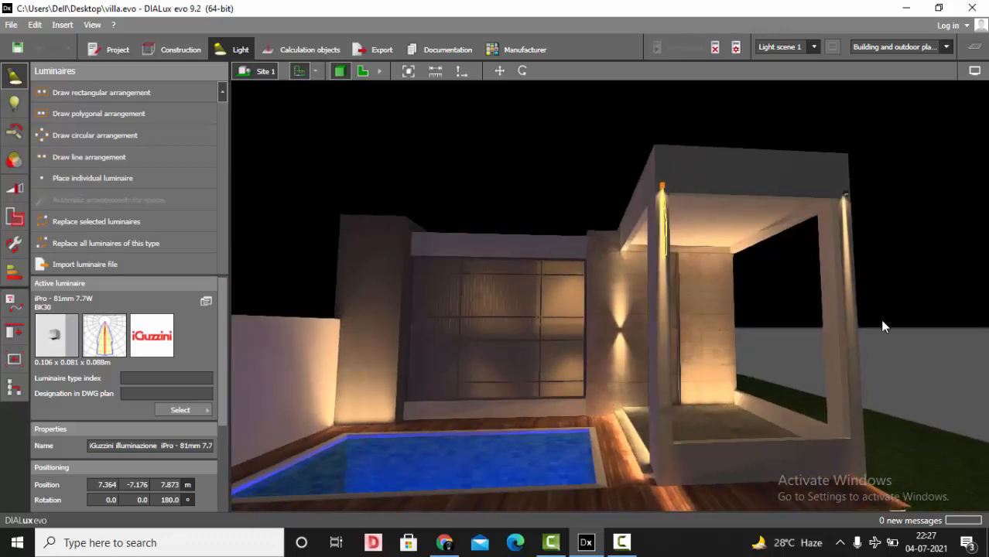
pyautogui.scroll(-5, 902, 313)
pyautogui.click(950, 277)
# Hide the grey ground background beyond the lawn through the display options, with the villa's front in view.
pyautogui.scroll(3, 902, 374)
pyautogui.moveTo(902, 374); pyautogui.dragTo(903, 322, button='right')
pyautogui.scroll(-2, 903, 323)
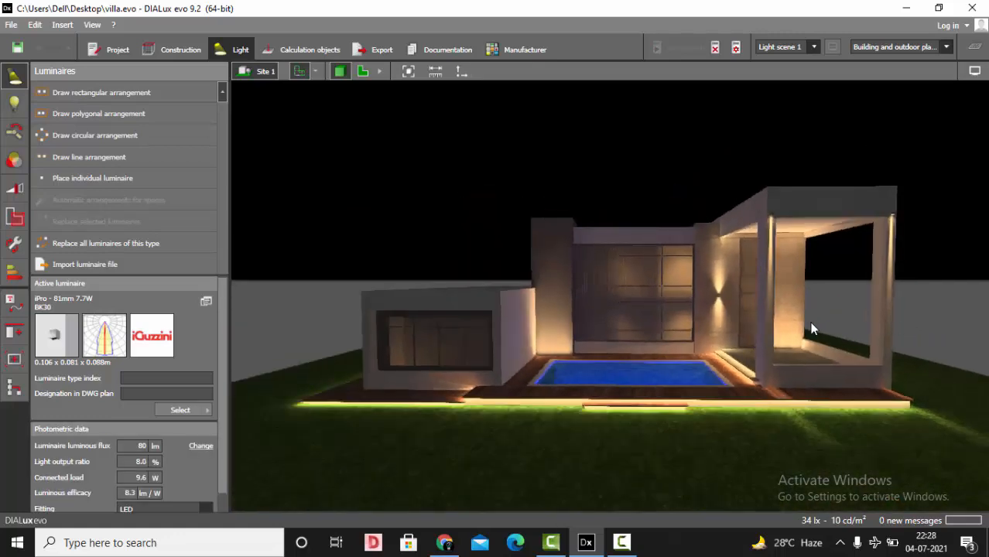
pyautogui.scroll(1, 809, 330)
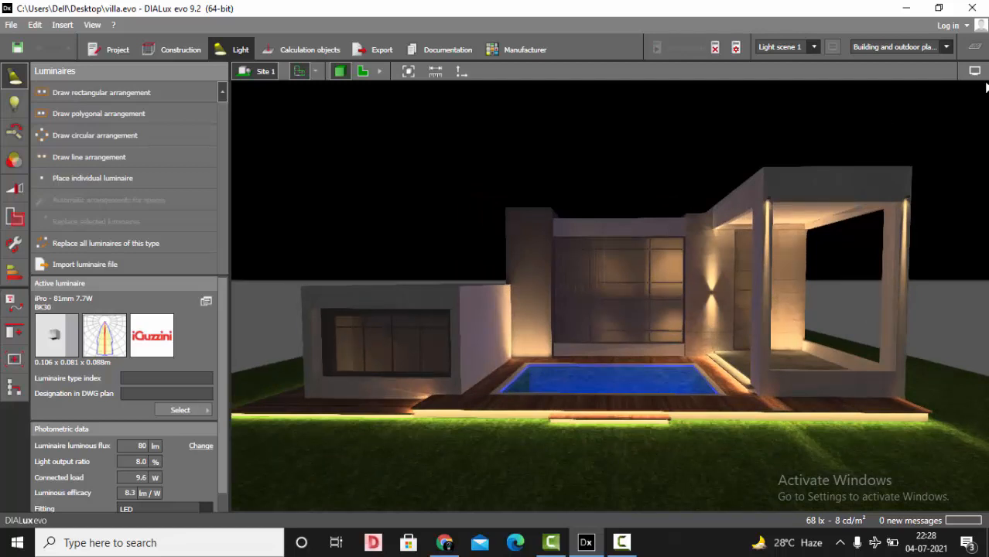
pyautogui.click(974, 70)
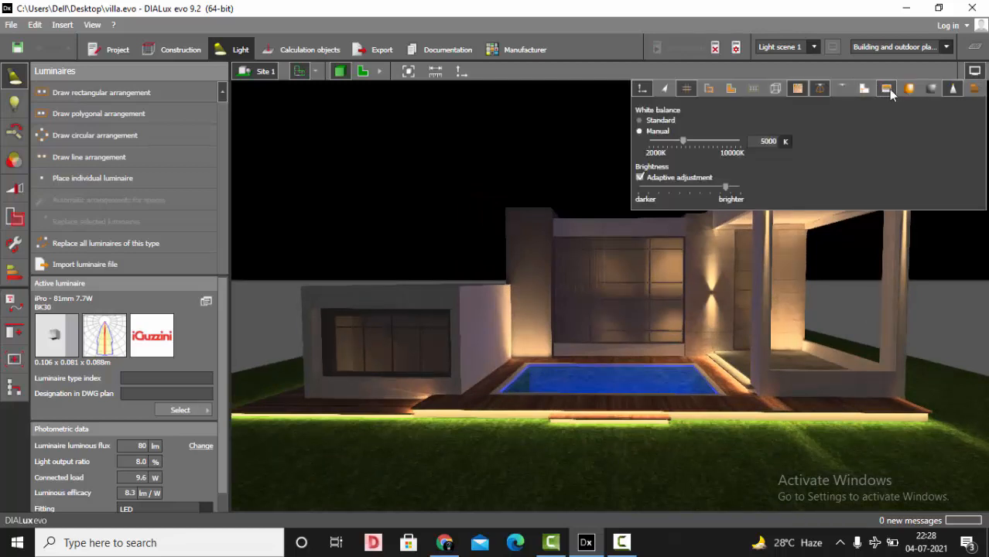
pyautogui.click(888, 90)
pyautogui.click(967, 293)
pyautogui.scroll(-2, 882, 266)
pyautogui.moveTo(881, 265); pyautogui.dragTo(984, 258, button='right')
pyautogui.scroll(3, 985, 260)
pyautogui.scroll(-1, 988, 263)
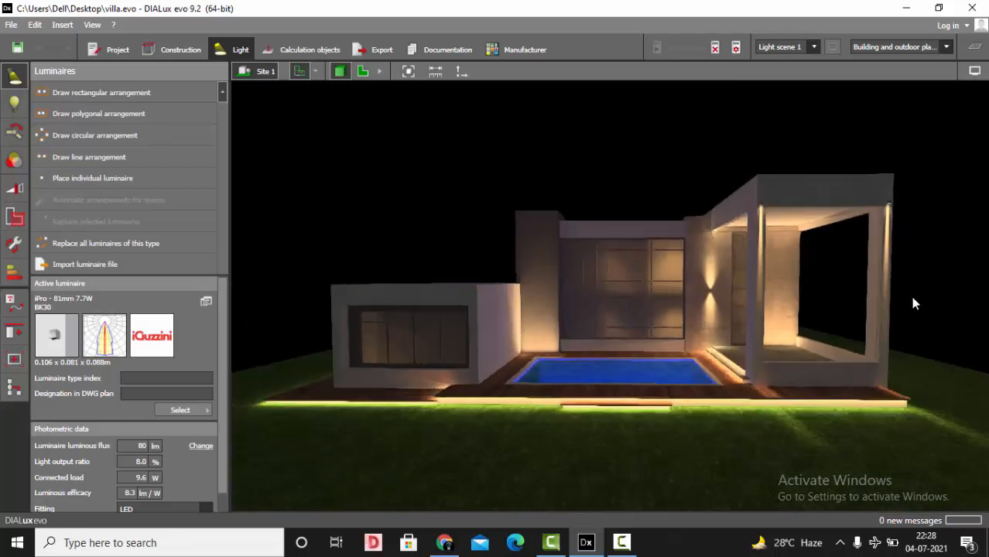
pyautogui.moveTo(913, 303); pyautogui.dragTo(910, 304, button='right')
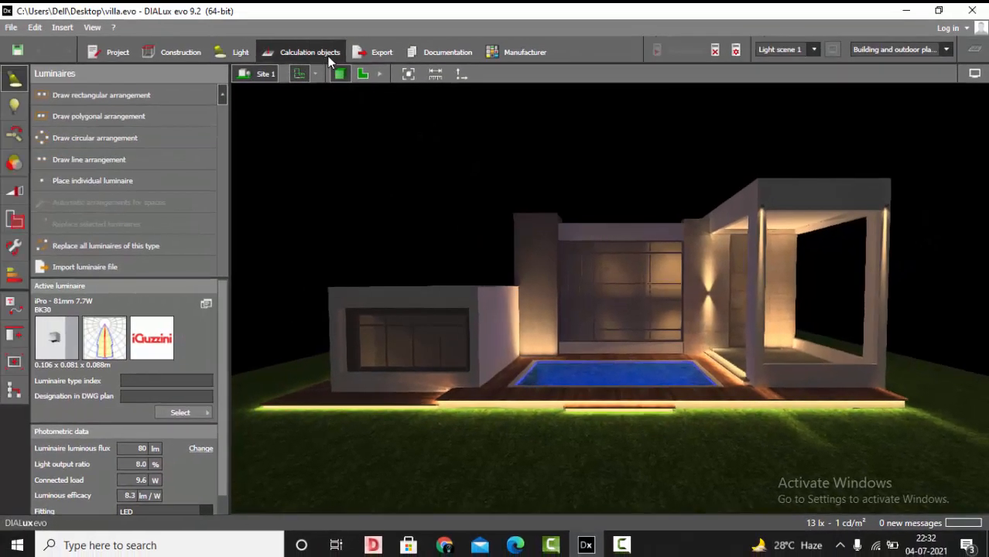
# Delete the project's existing calculation results and return to the luminaire planning tools.
pyautogui.click(329, 60)
pyautogui.click(714, 50)
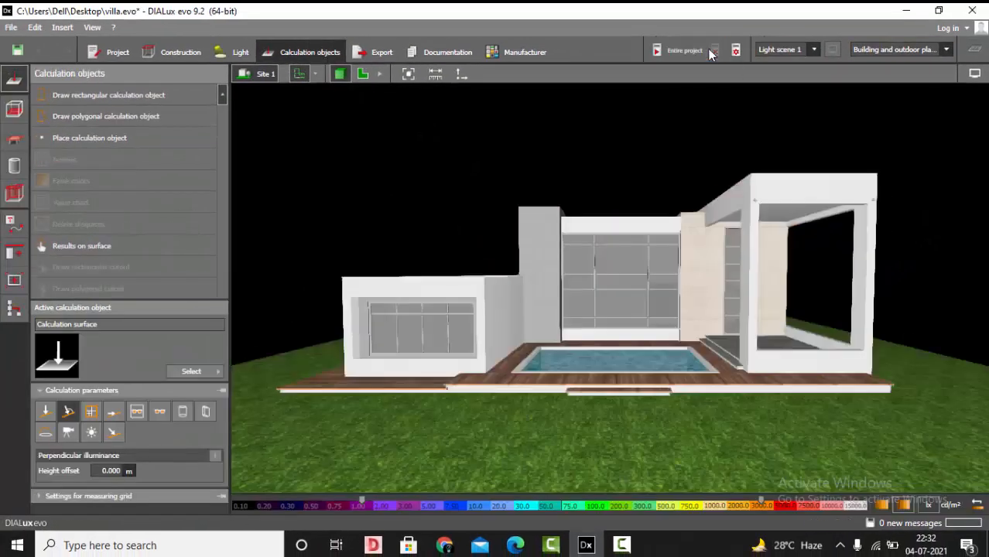
pyautogui.click(240, 53)
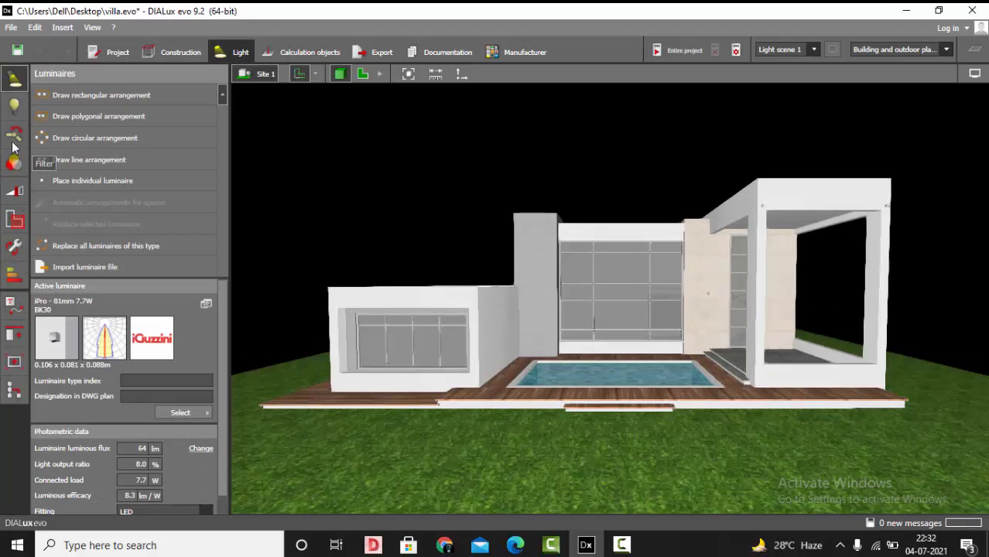
# Create four new empty luminaire groups in Light scene 1.
pyautogui.click(17, 192)
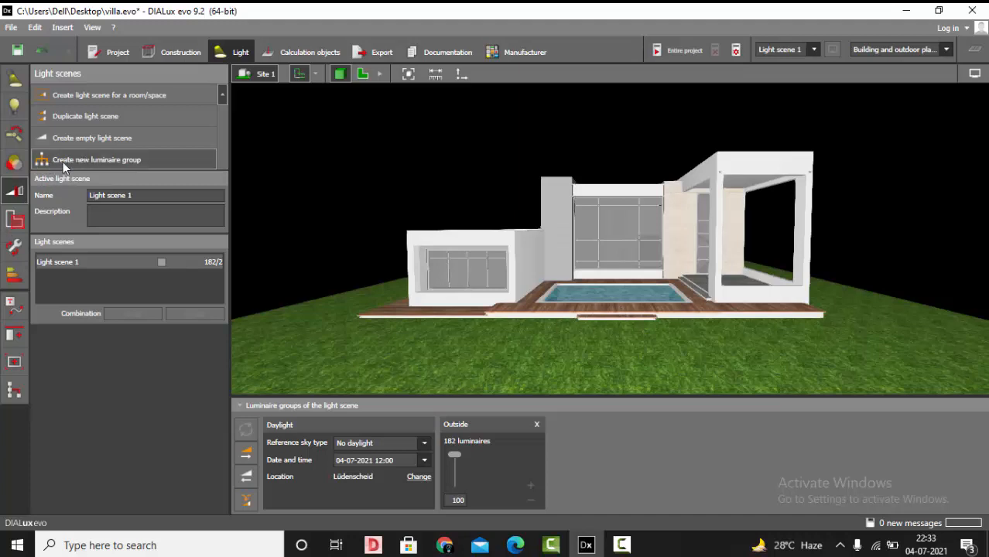
pyautogui.click(114, 159)
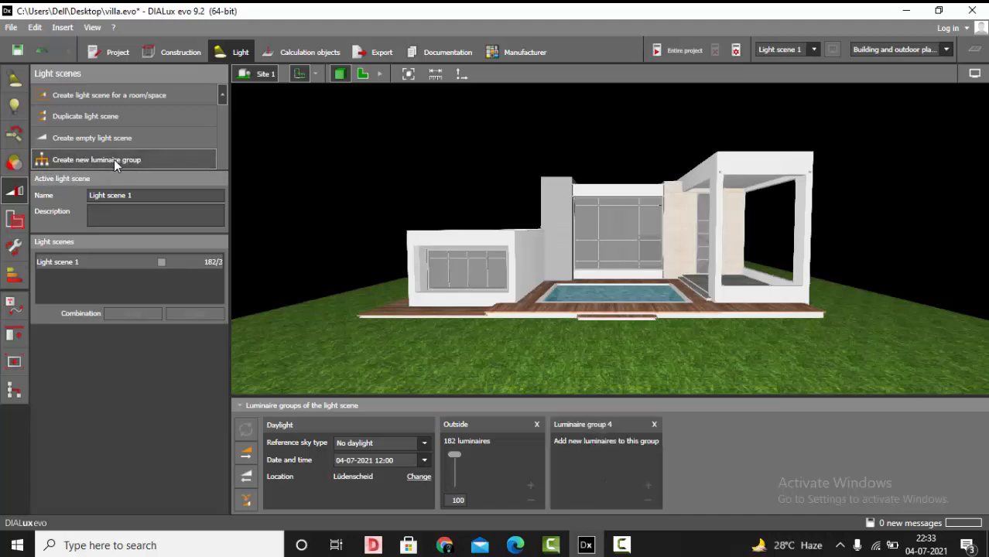
pyautogui.click(114, 159)
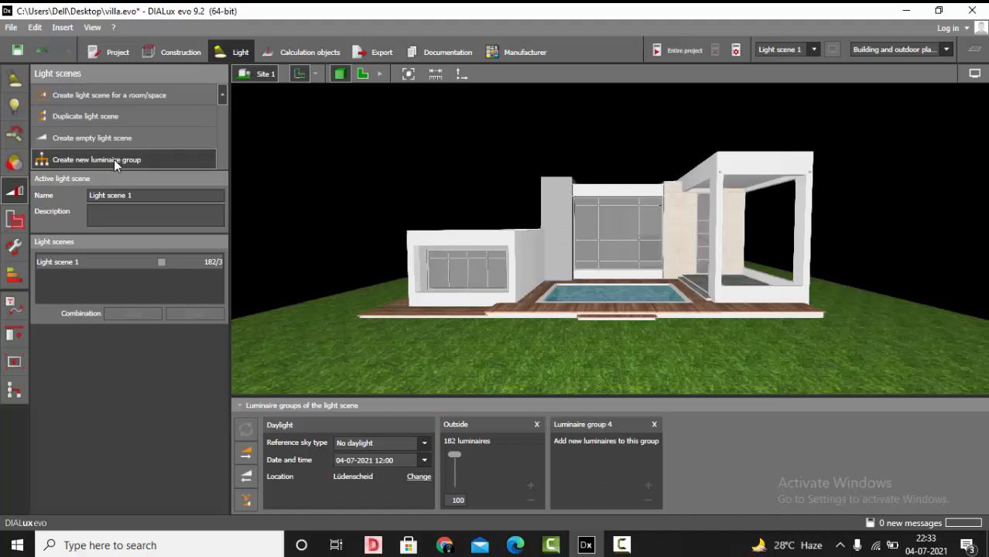
pyautogui.click(114, 159)
pyautogui.click(114, 159)
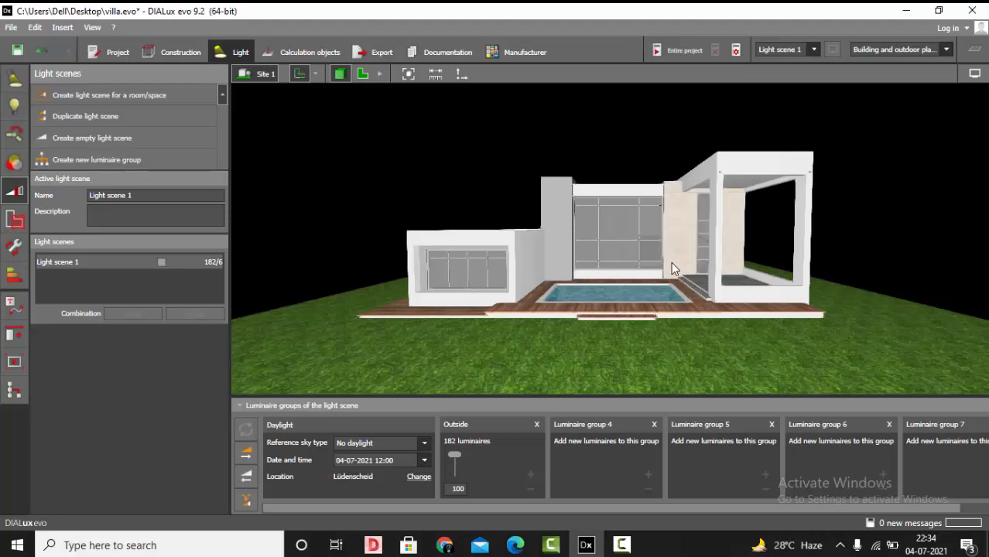
# Move the three floor-recessed luminaires at the entrance wall from the Outside group into Luminaire group 4.
pyautogui.scroll(8, 670, 265)
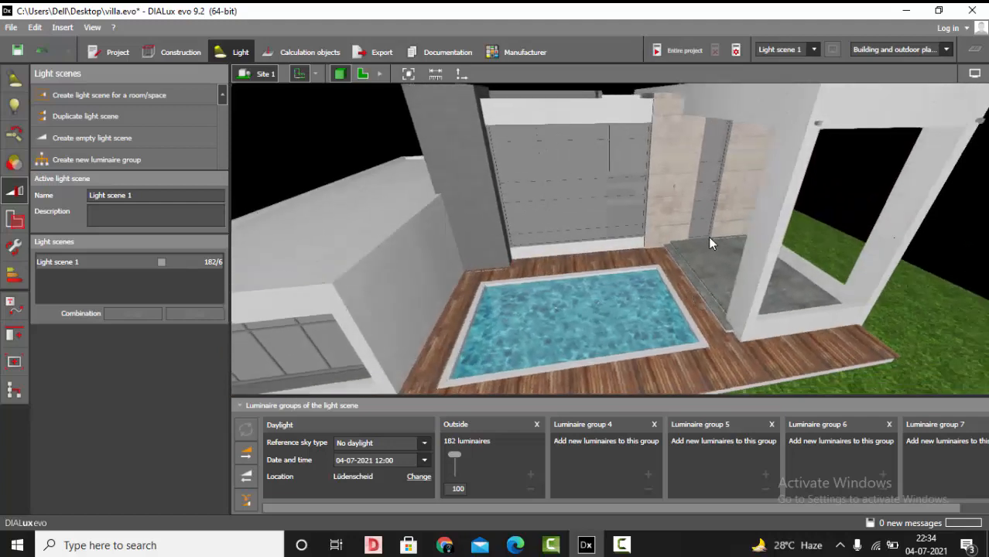
pyautogui.scroll(3, 710, 243)
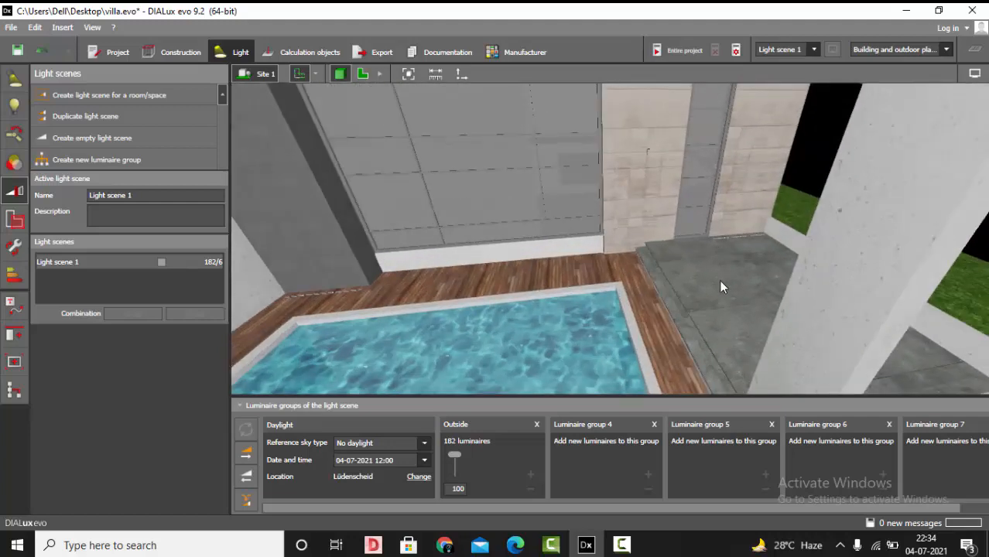
pyautogui.click(792, 171)
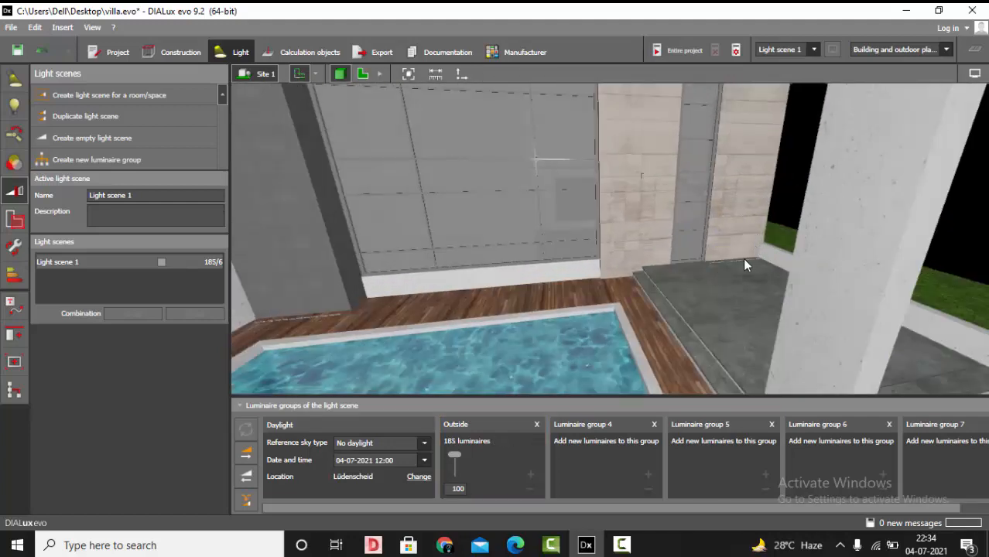
pyautogui.click(743, 260)
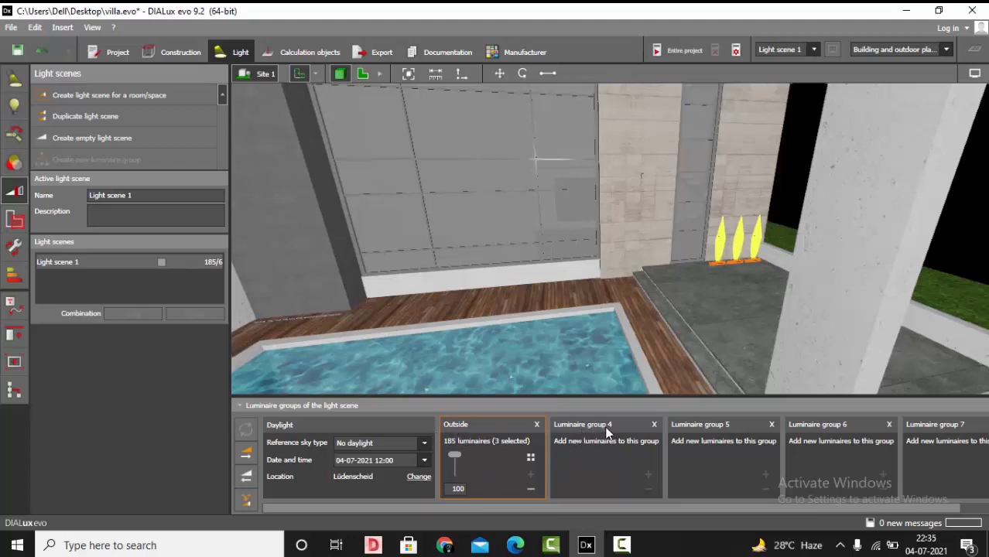
pyautogui.click(531, 489)
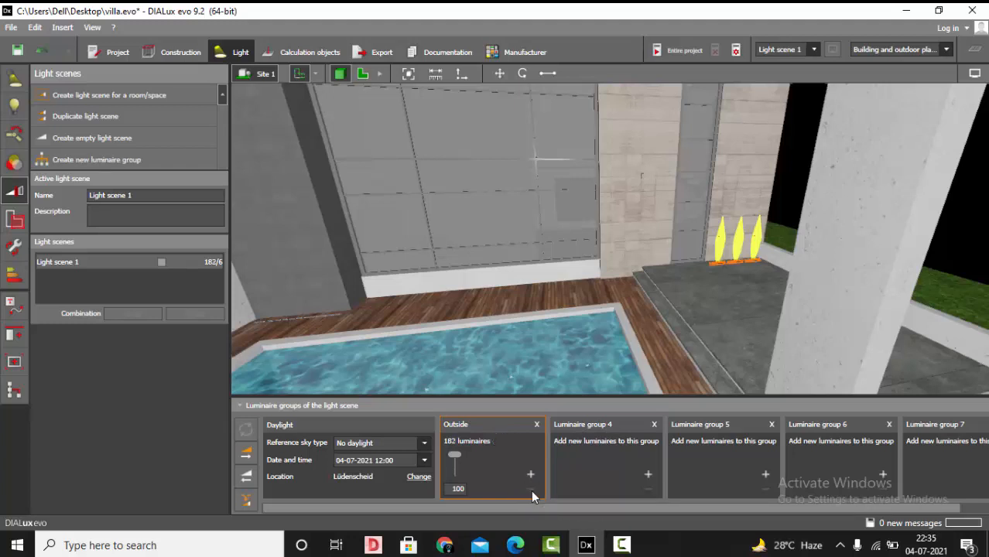
pyautogui.click(648, 475)
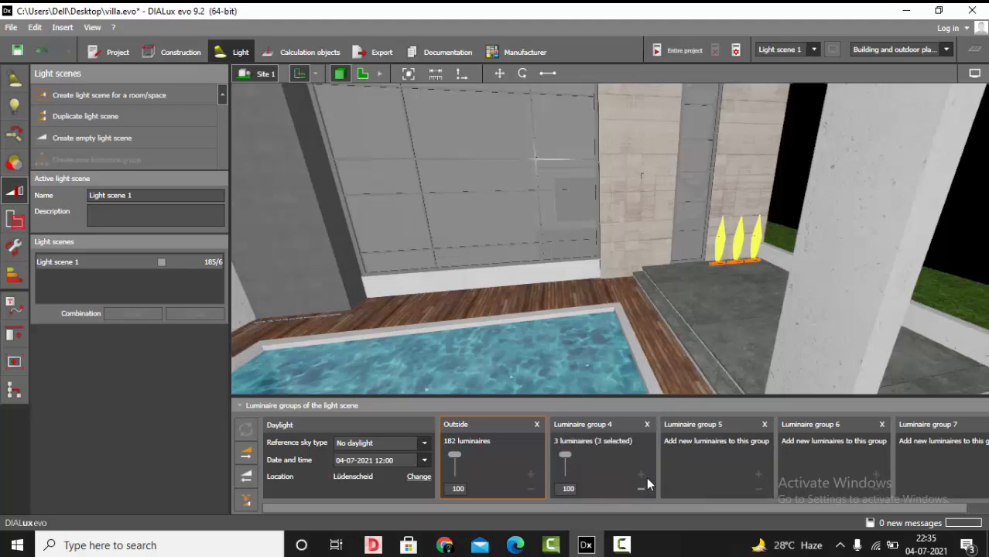
# Rename Luminaire group 4 as WALL GRAZER and clear the luminaire selection.
pyautogui.doubleClick(568, 427)
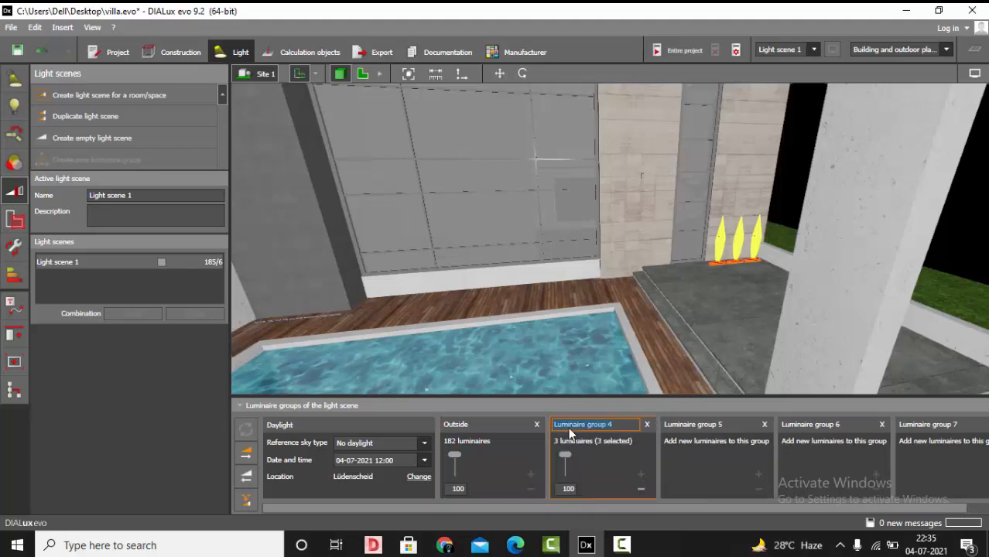
pyautogui.write('WALL GRAZER')
pyautogui.press('Return')
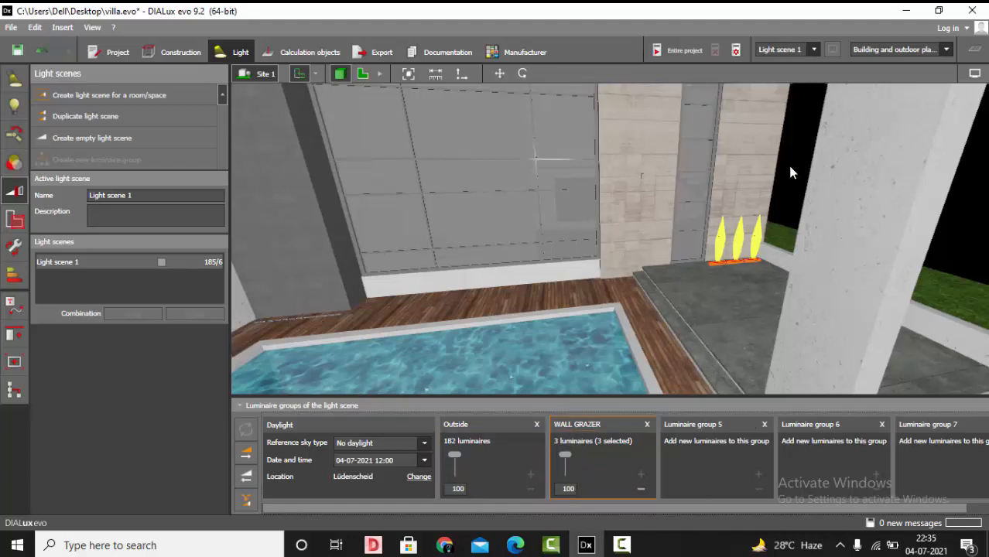
pyautogui.click(778, 274)
pyautogui.moveTo(778, 273); pyautogui.dragTo(734, 393)
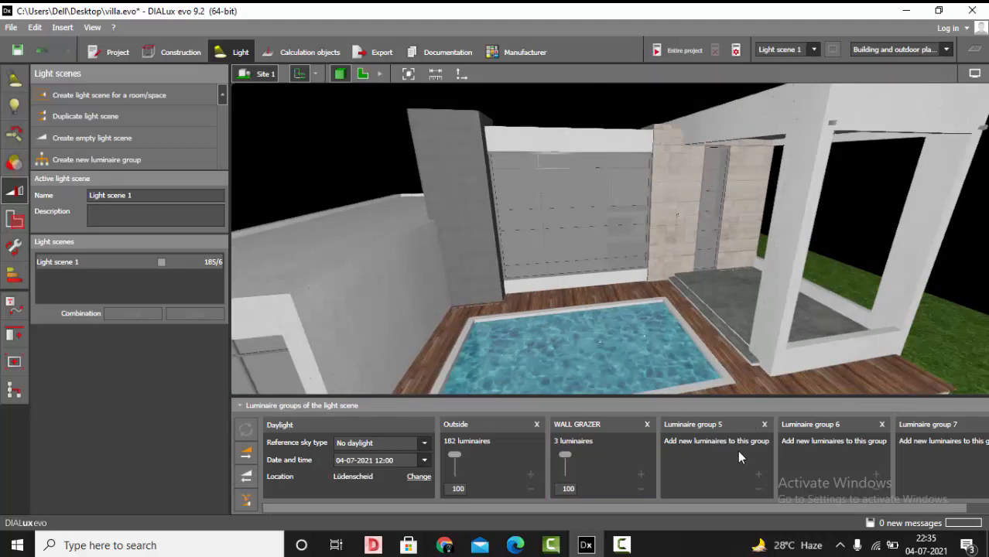
# Rename Luminaire group 5 as STEP LIGHT and Luminaire group 6 as UP DOWN LIGHT.
pyautogui.doubleClick(707, 425)
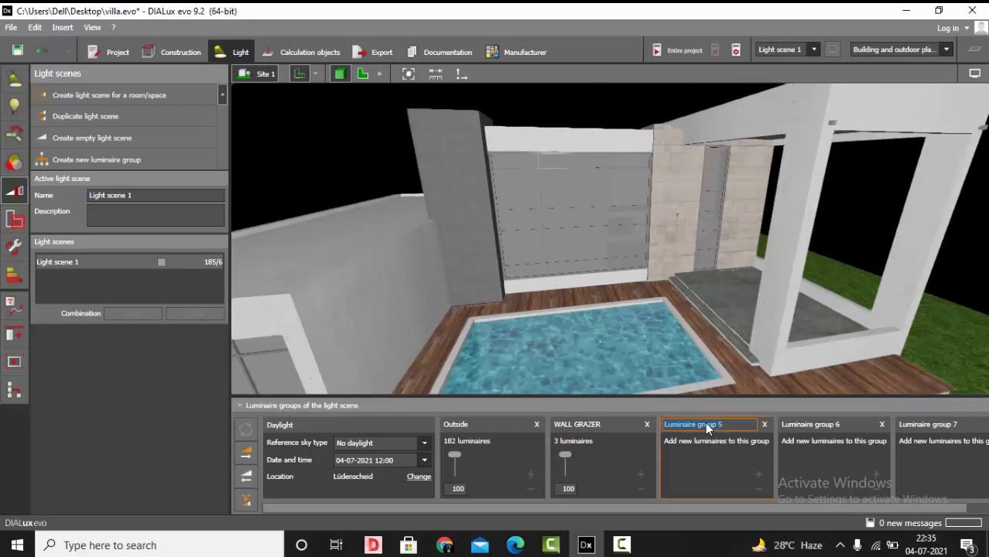
pyautogui.write('STEP LIGHT')
pyautogui.press('Return')
pyautogui.doubleClick(789, 427)
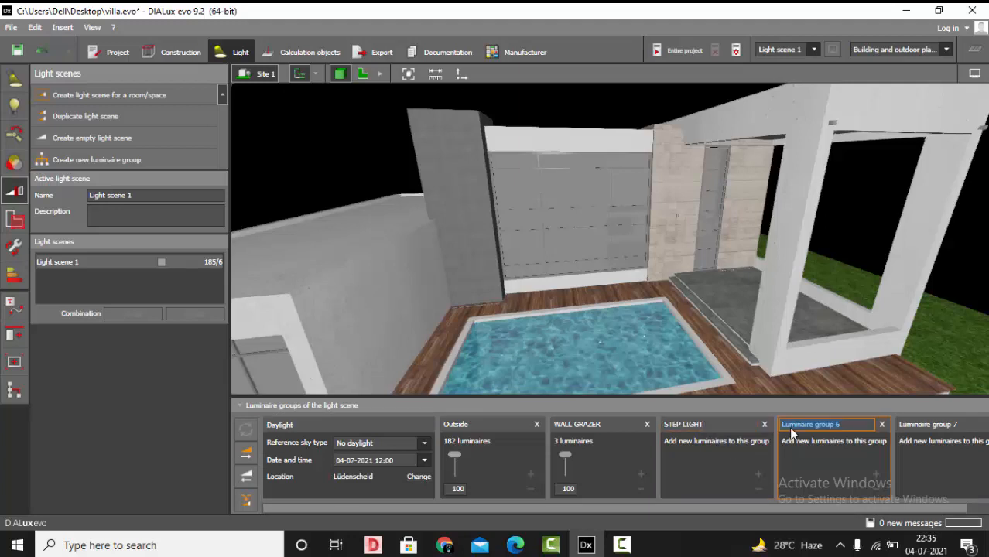
pyautogui.write('UP DOWN LIGHT')
pyautogui.press('Return')
# Rename Luminaire group 7 as WALL LIGHT.
pyautogui.doubleClick(937, 424)
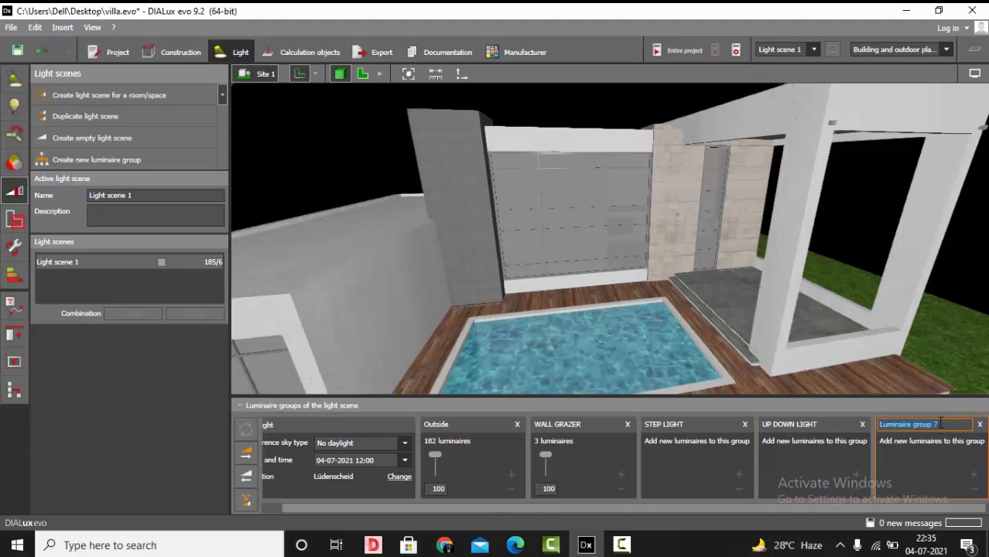
pyautogui.press('BackSpace')
pyautogui.write('WALL LIGHT')
pyautogui.press('Return')
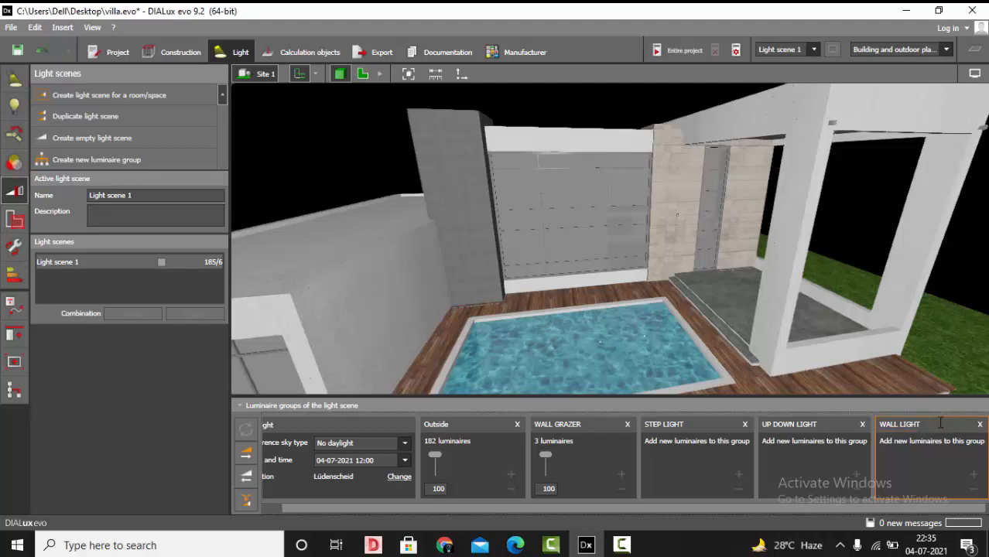
# Rename the Outside group as SWIMMING POOL and clear the luminaire selection.
pyautogui.click(449, 427)
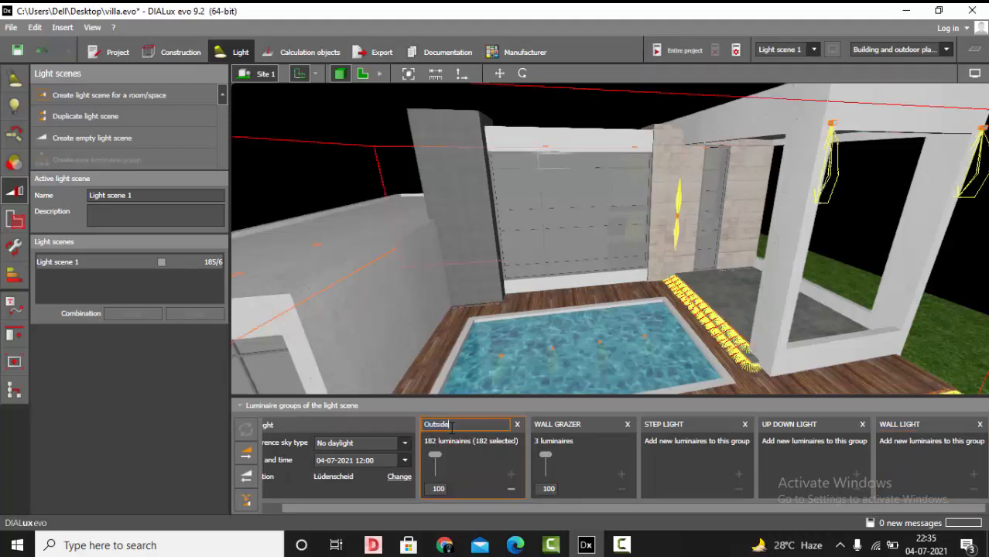
pyautogui.hotkey('ctrl', 'a')
pyautogui.write('SWIMMING POOL')
pyautogui.click(847, 237)
pyautogui.moveTo(849, 244); pyautogui.dragTo(561, 201)
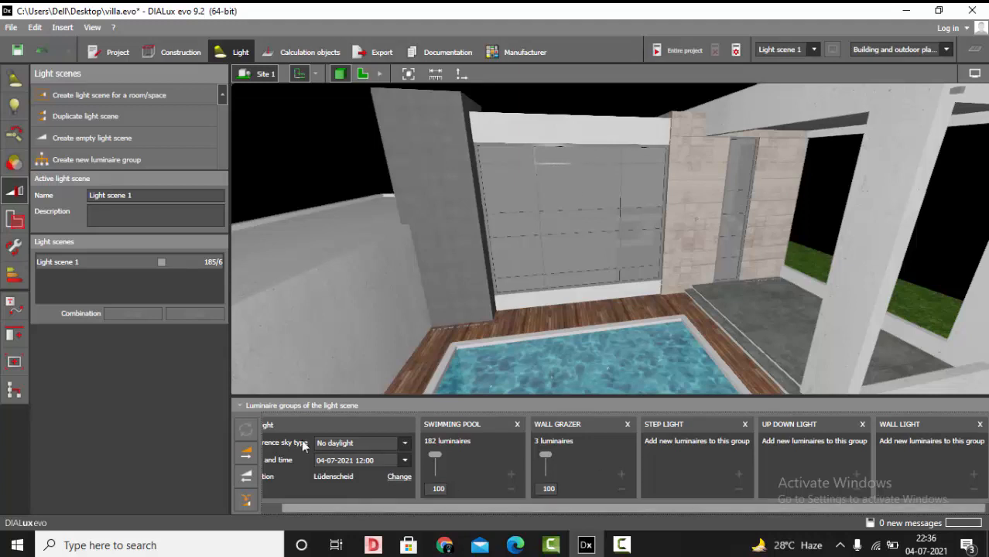
# Create another luminaire group in Light scene 1 and name it INDOOR.
pyautogui.click(96, 160)
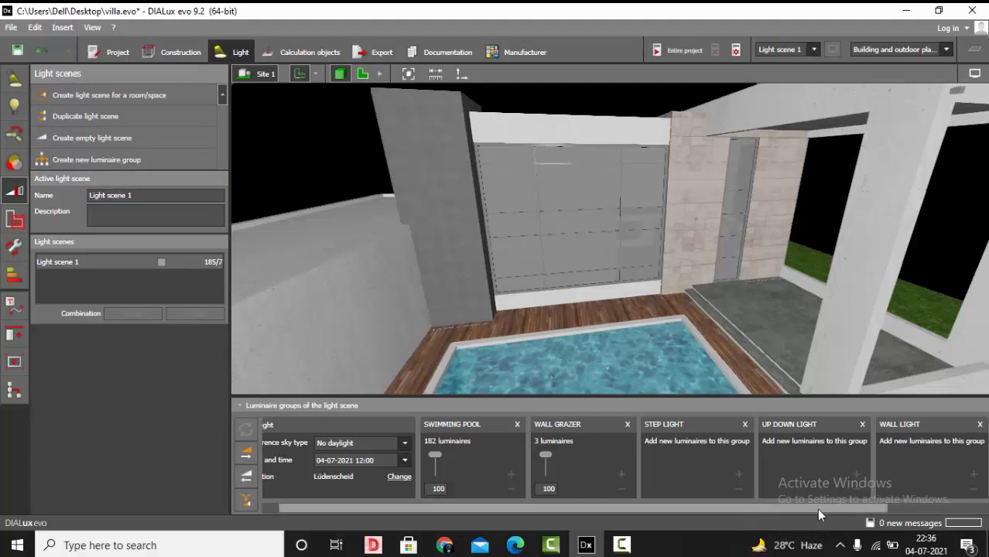
pyautogui.moveTo(816, 509); pyautogui.dragTo(959, 495)
pyautogui.click(908, 425)
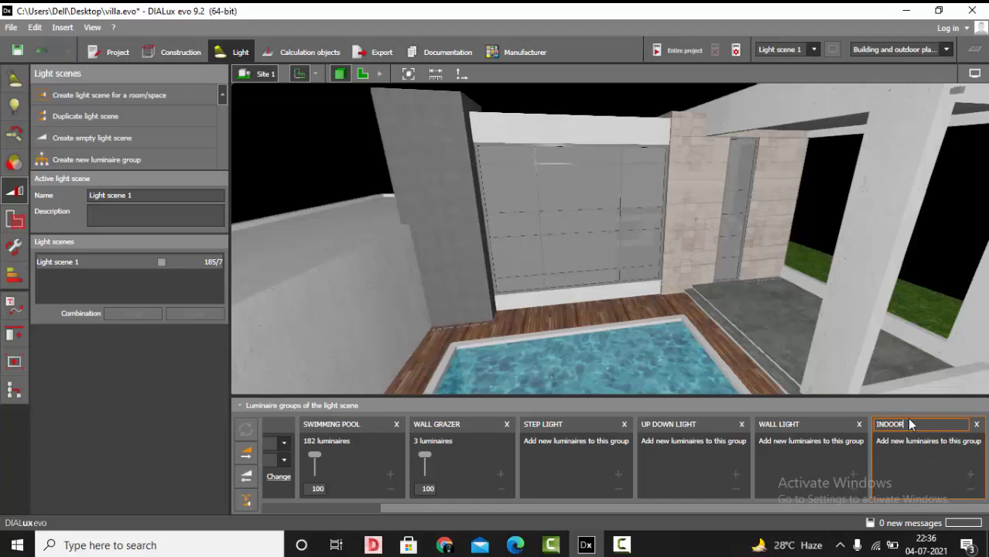
pyautogui.press('Return')
pyautogui.scroll(-2, 827, 216)
pyautogui.scroll(2, 642, 280)
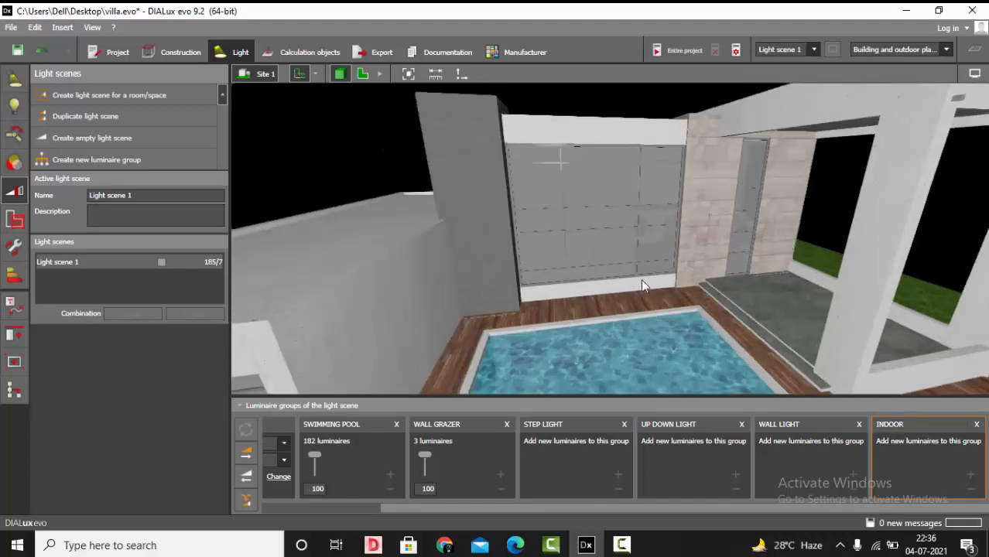
# Move the three floor luminaires at the base of the grey wall beside the pool from SWIMMING POOL to WALL GRAZER.
pyautogui.click(14, 79)
pyautogui.click(14, 192)
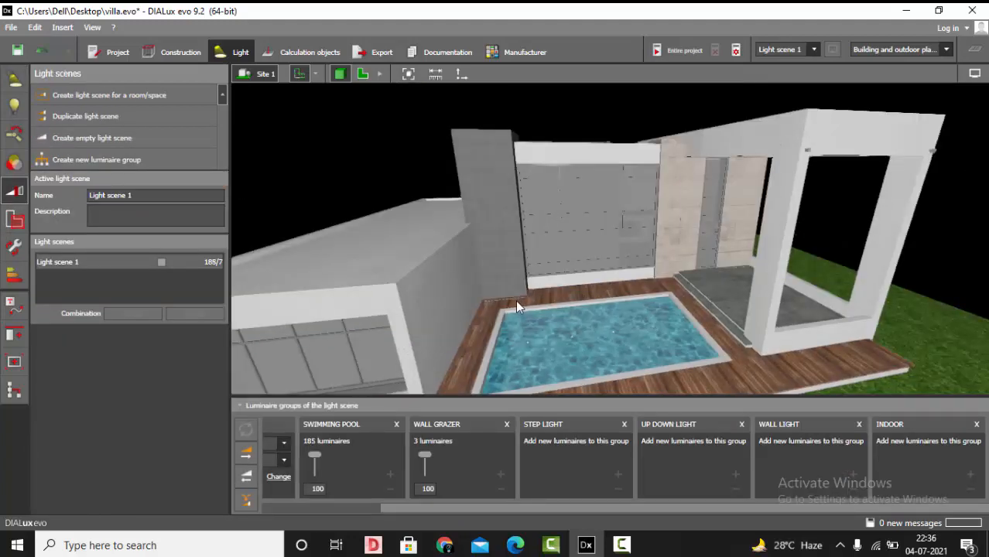
pyautogui.click(505, 301)
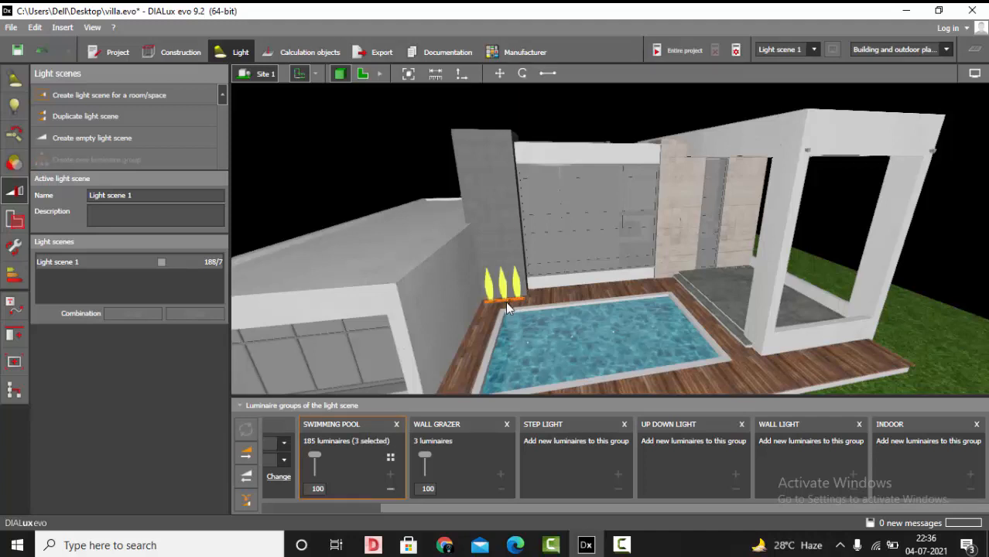
pyautogui.click(391, 490)
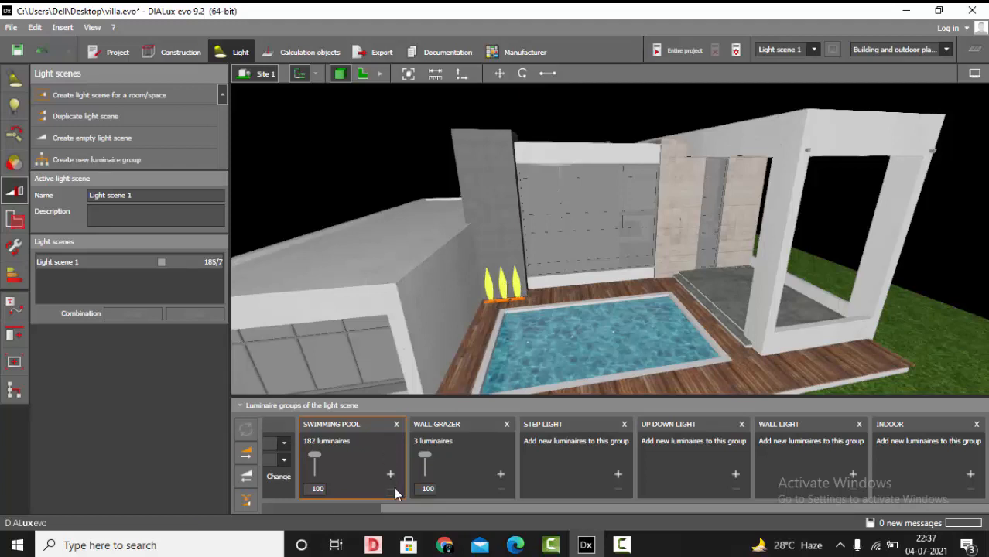
pyautogui.click(501, 473)
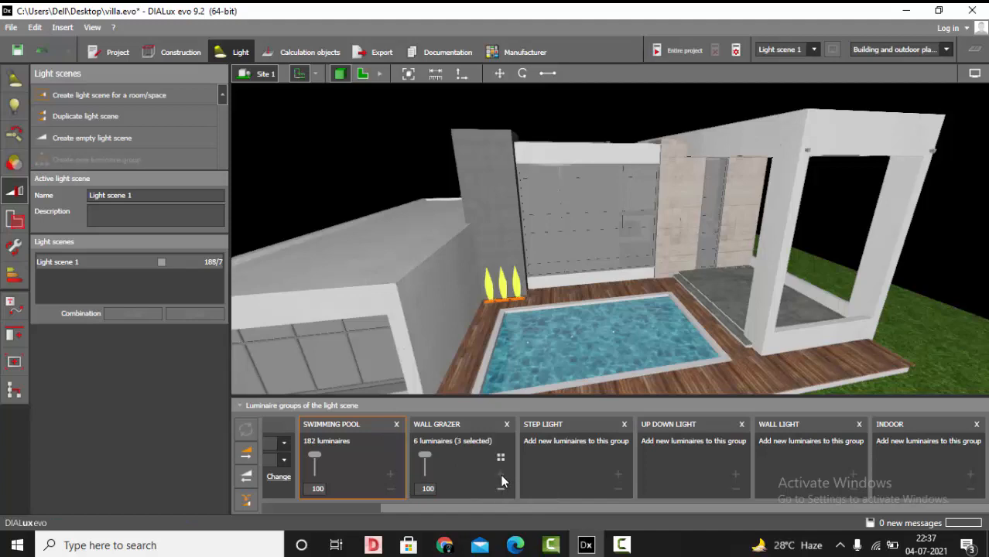
pyautogui.click(571, 222)
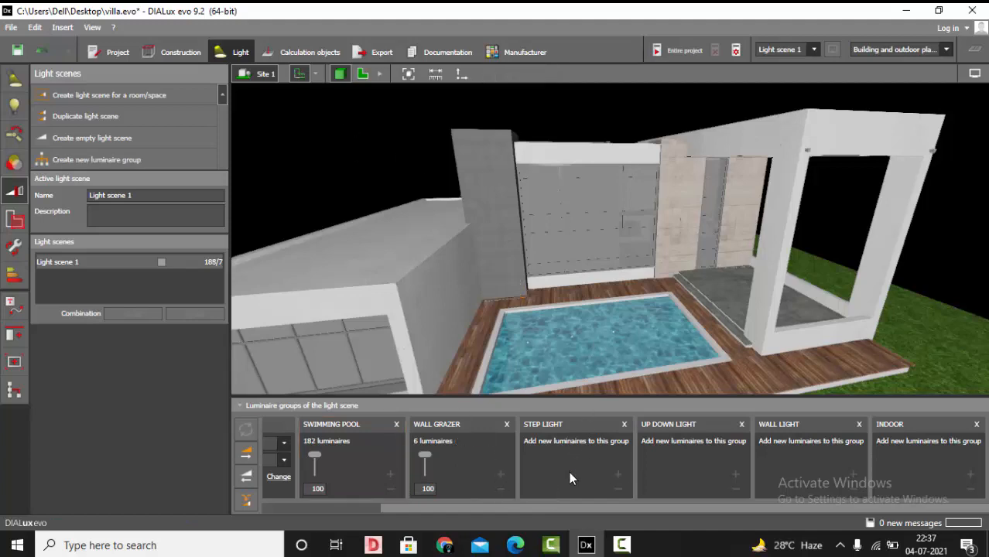
# Move the two rows of luminaires along the covered terrace's steps from the SWIMMING POOL group to STEP LIGHT.
pyautogui.scroll(-2, 604, 128)
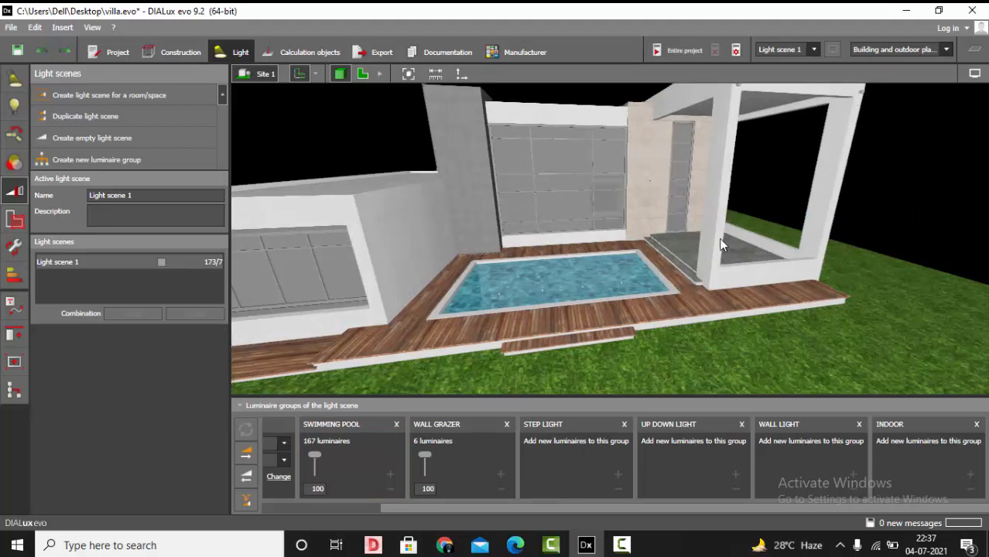
pyautogui.click(683, 269)
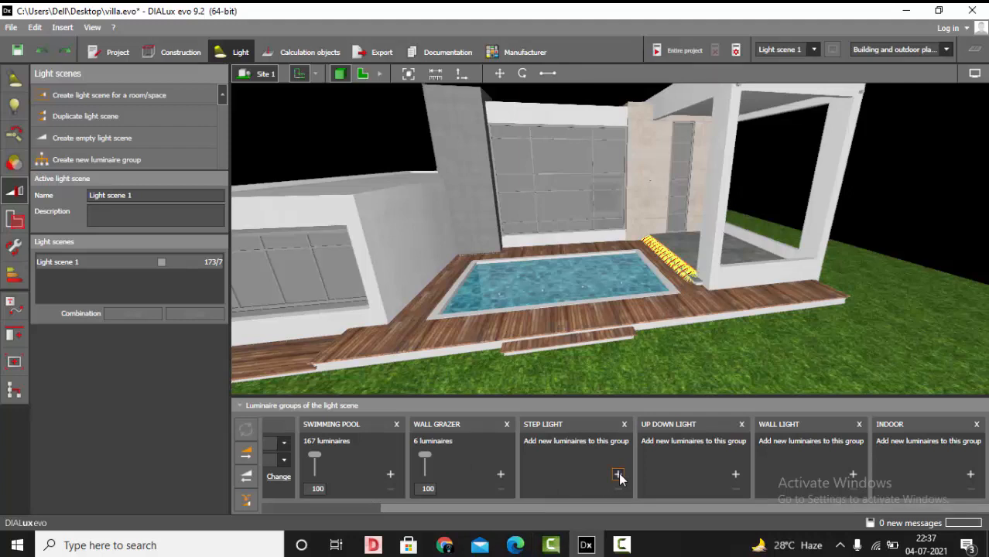
pyautogui.click(617, 475)
pyautogui.click(696, 282)
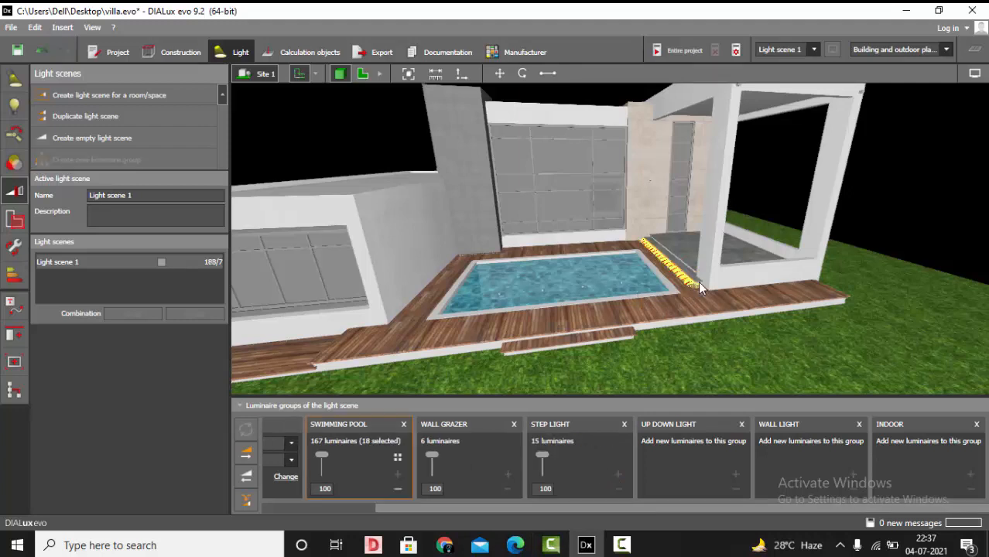
pyautogui.click(398, 490)
pyautogui.click(617, 474)
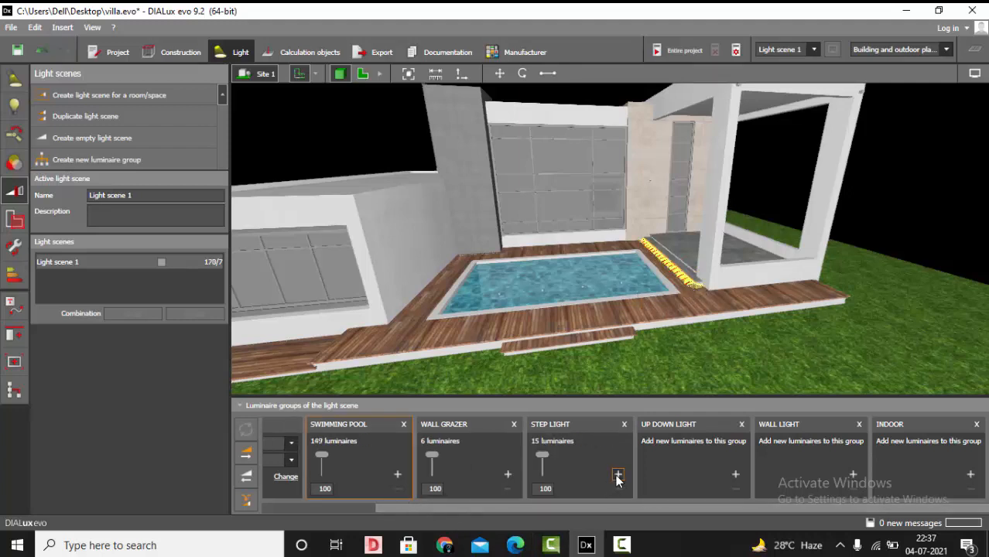
# Move the luminaires along the front deck edge and the front step from SWIMMING POOL to STEP LIGHT, declining to save the project.
pyautogui.click(628, 333)
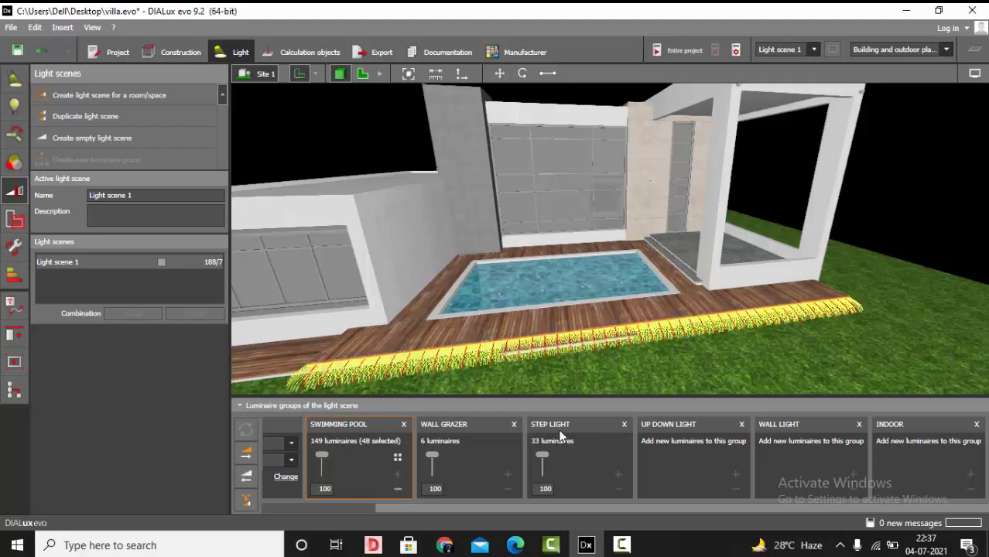
pyautogui.click(397, 489)
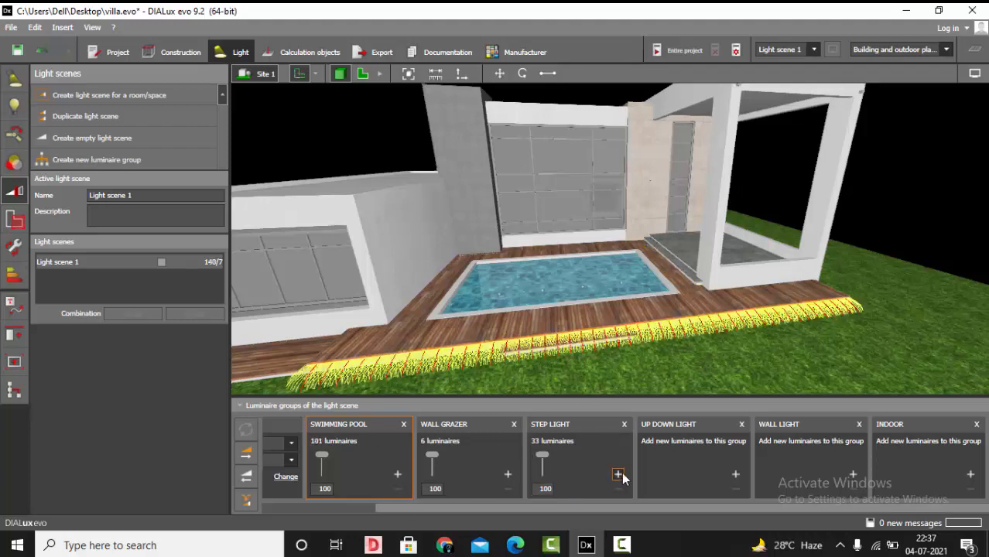
pyautogui.click(617, 474)
pyautogui.click(640, 340)
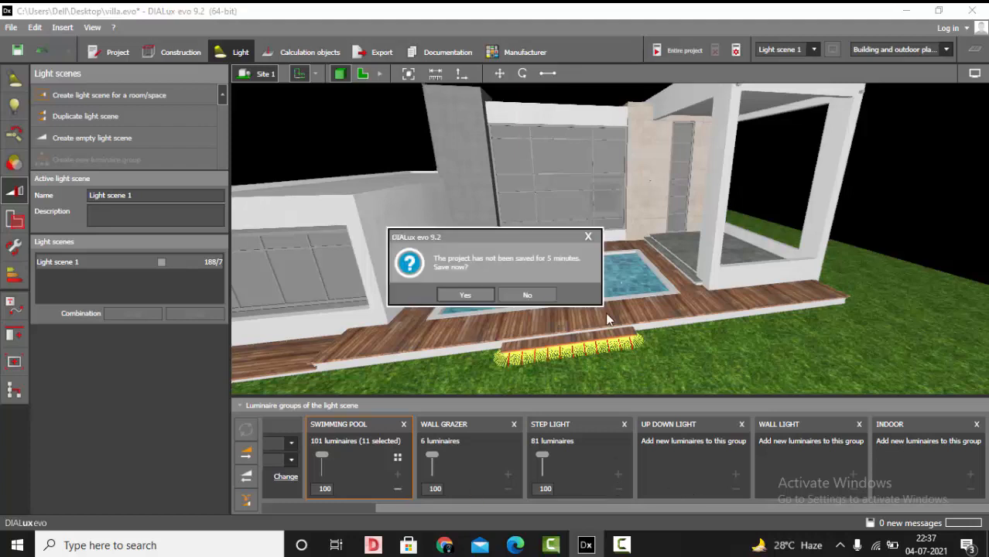
pyautogui.click(534, 296)
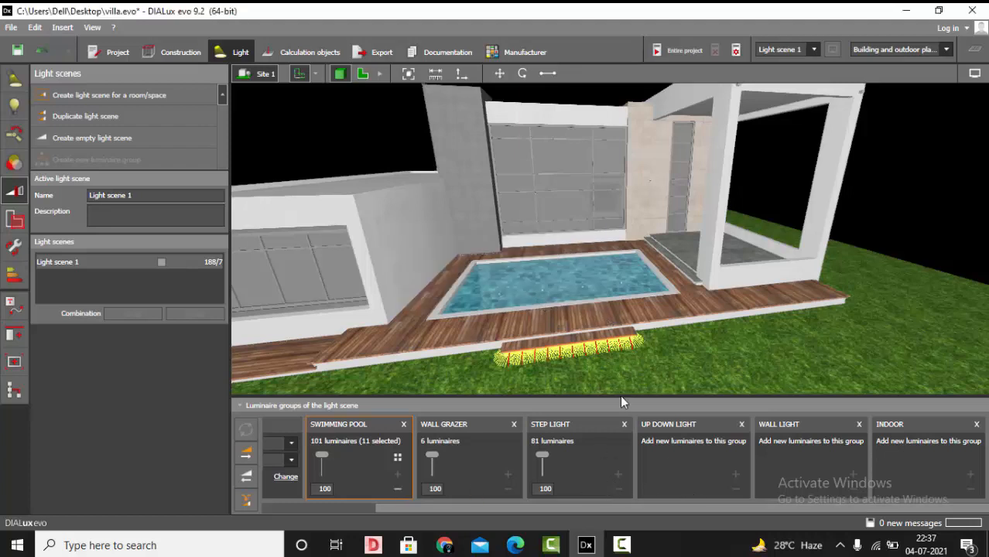
pyautogui.scroll(-2, 620, 395)
pyautogui.click(397, 488)
pyautogui.click(618, 475)
# Move the row of luminaires along the deck edge in front of the low side wing from SWIMMING POOL to STEP LIGHT.
pyautogui.scroll(-3, 637, 316)
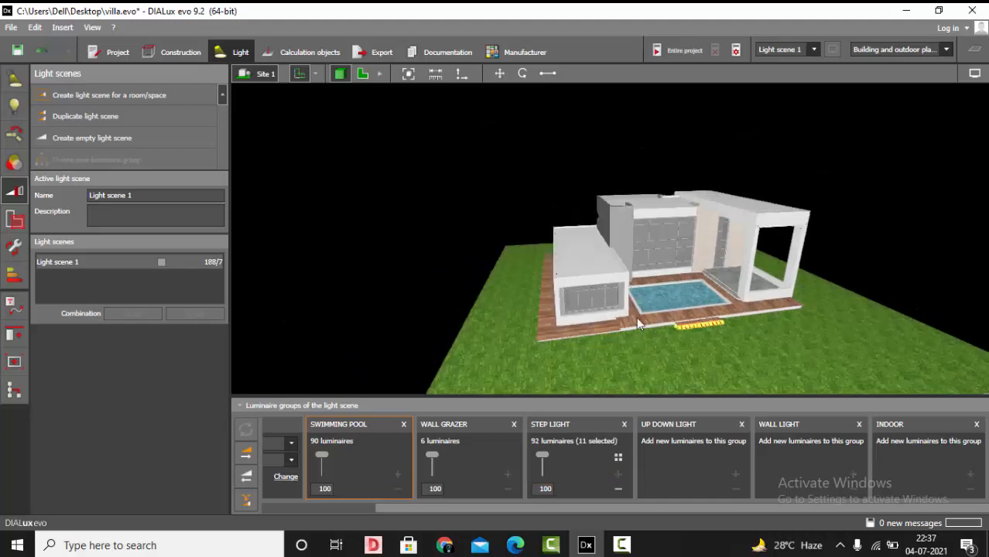
pyautogui.scroll(1, 637, 316)
pyautogui.click(516, 335)
pyautogui.click(397, 488)
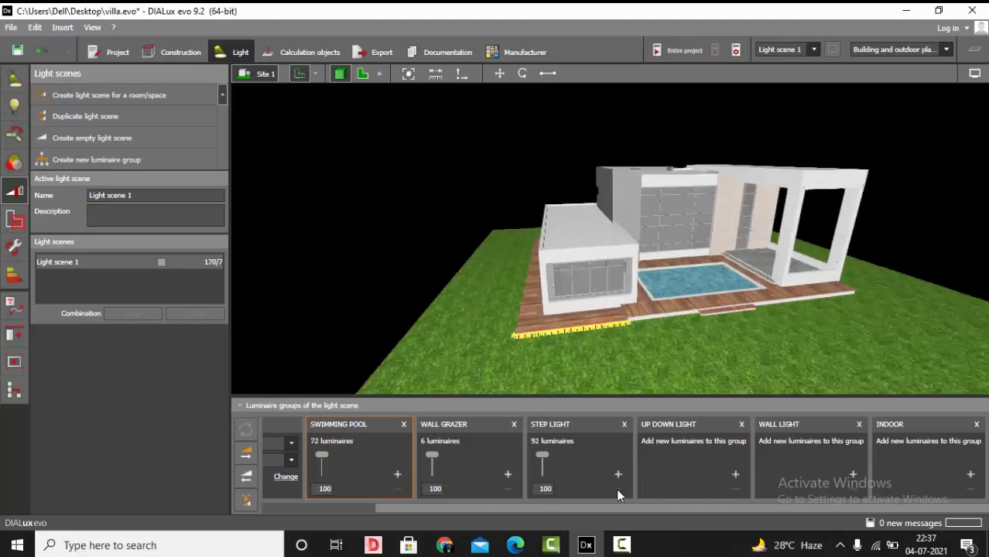
pyautogui.click(619, 475)
# Move the row of luminaires along the villa's long outer side deck edge from SWIMMING POOL to STEP LIGHT.
pyautogui.moveTo(578, 271); pyautogui.dragTo(598, 294, button='right')
pyautogui.click(598, 291)
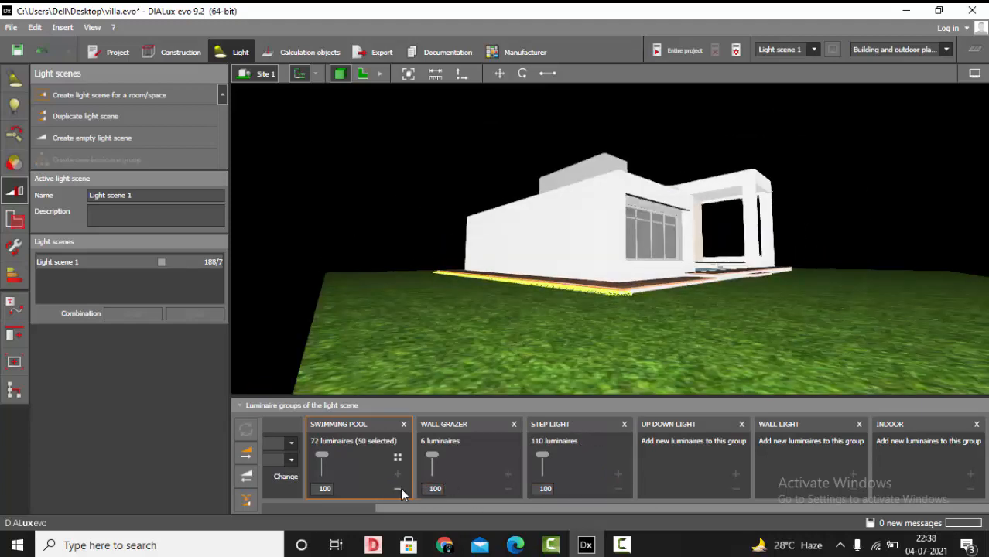
pyautogui.click(399, 488)
pyautogui.click(619, 475)
pyautogui.click(474, 181)
# Move the wall-mounted luminaire beside the entrance door from SWIMMING POOL to the UP DOWN LIGHT group.
pyautogui.moveTo(766, 292); pyautogui.dragTo(689, 274, button='right')
pyautogui.click(596, 258)
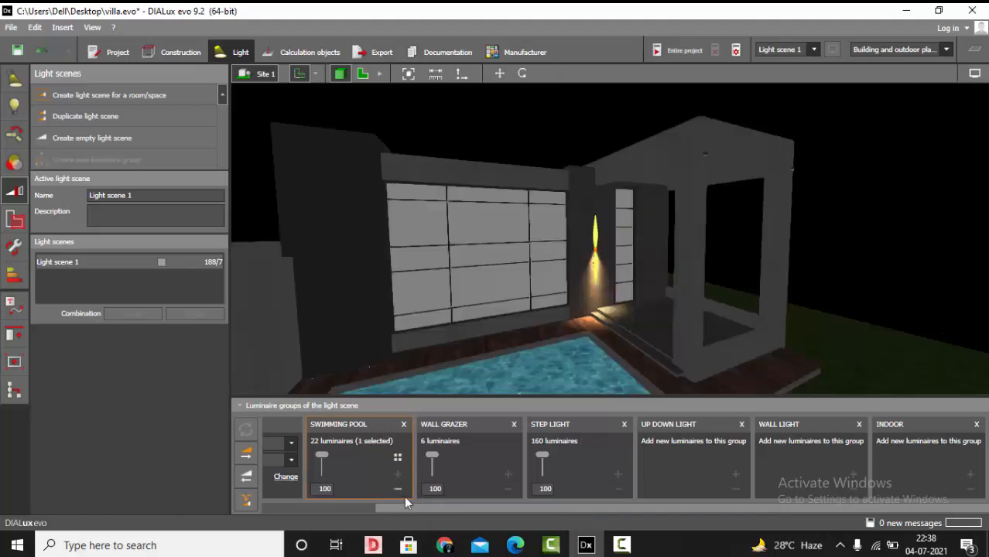
pyautogui.click(398, 488)
pyautogui.click(736, 475)
# Move the two luminaires at the top of the terrace's front columns from SWIMMING POOL to the WALL LIGHT group.
pyautogui.moveTo(464, 308); pyautogui.dragTo(751, 249, button='right')
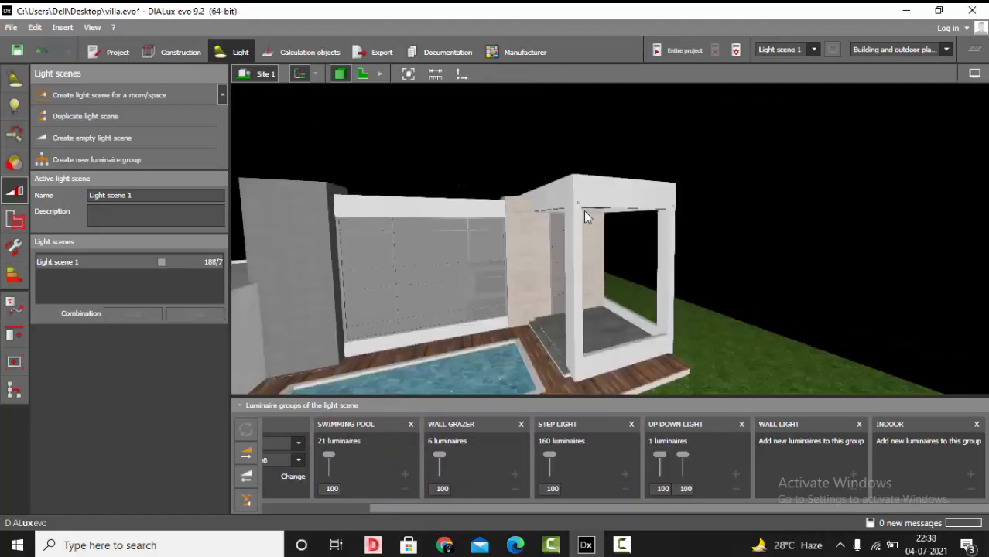
pyautogui.click(584, 212)
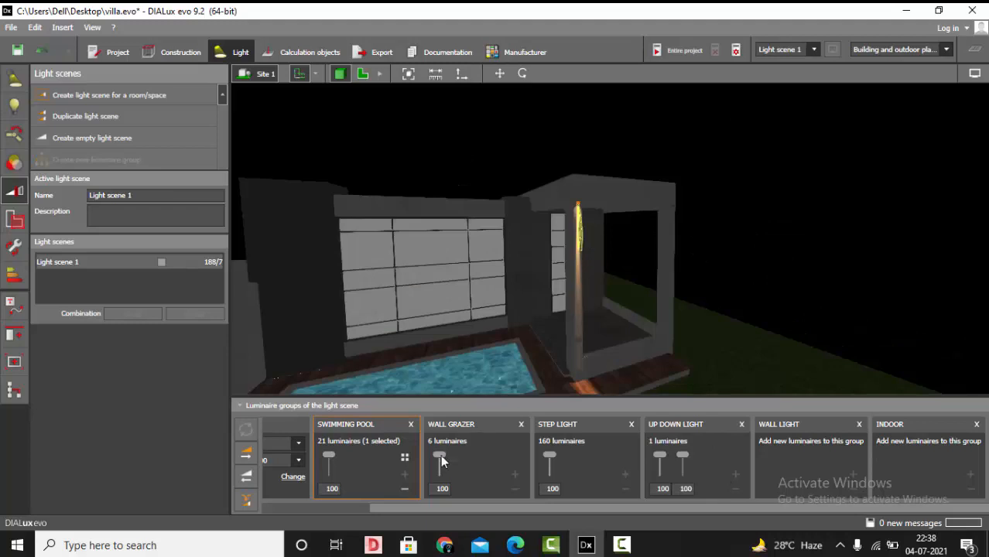
pyautogui.click(690, 221)
pyautogui.click(405, 489)
pyautogui.click(856, 474)
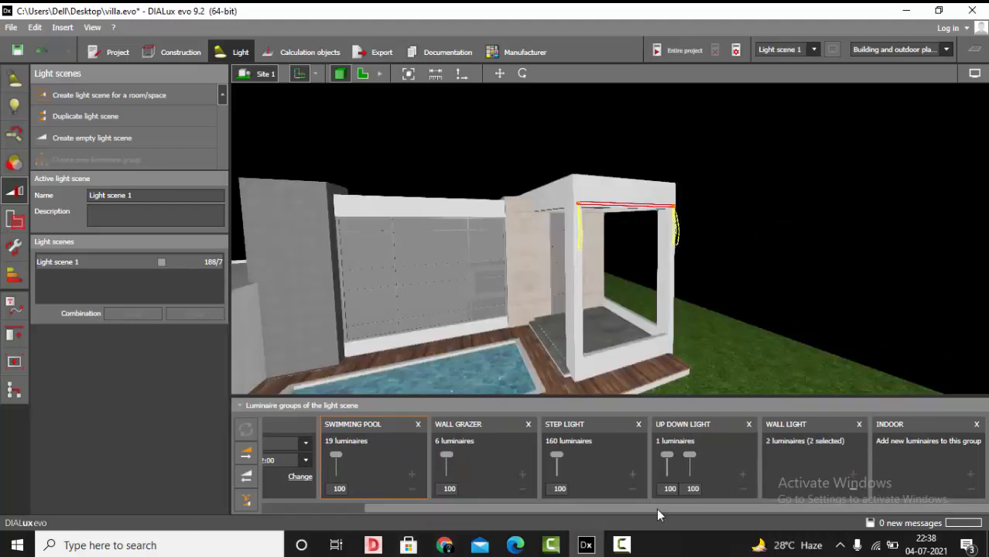
pyautogui.click(911, 486)
# Switch from the 3D view to the floor plan view of the site.
pyautogui.scroll(-3, 871, 268)
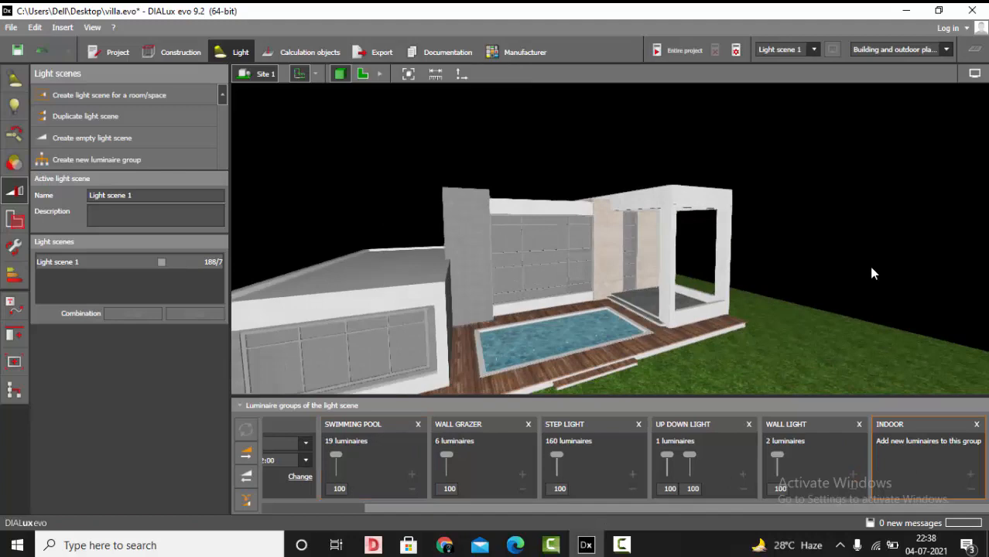
pyautogui.click(378, 485)
pyautogui.scroll(-5, 832, 182)
pyautogui.click(833, 183)
pyautogui.scroll(4, 667, 309)
pyautogui.moveTo(681, 271); pyautogui.dragTo(667, 328, button='right')
pyautogui.scroll(3, 667, 328)
pyautogui.click(364, 76)
pyautogui.scroll(1, 590, 291)
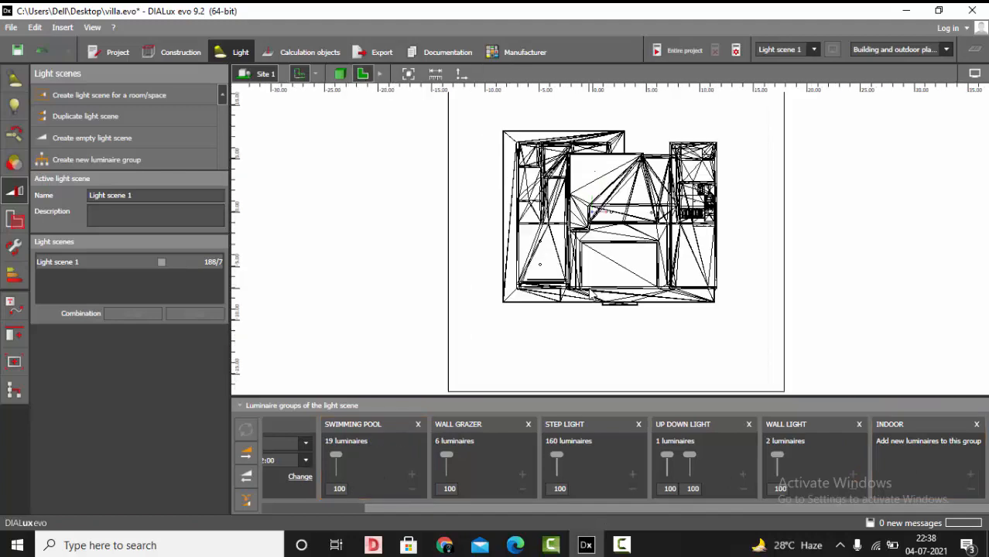
pyautogui.scroll(2, 596, 286)
# Select the eight luminaires inside the pool outline to check their group, and clear the selection.
pyautogui.moveTo(560, 203); pyautogui.dragTo(737, 313)
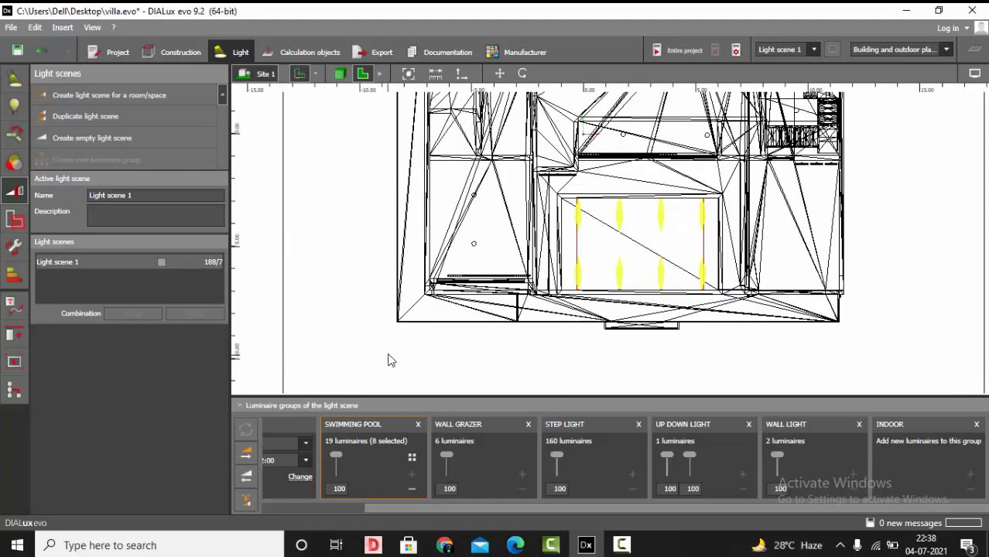
pyautogui.scroll(-2, 404, 312)
pyautogui.click(305, 208)
# Move the seven luminaires inside the building from SWIMMING POOL to INDOOR, and select the UP DOWN LIGHT group.
pyautogui.moveTo(436, 226); pyautogui.dragTo(483, 302)
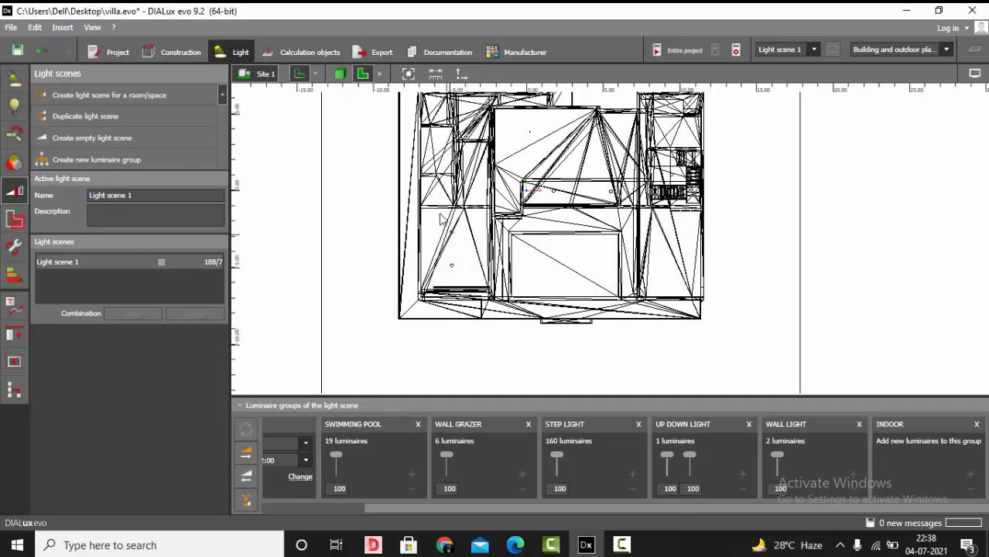
pyautogui.scroll(-2, 492, 194)
pyautogui.moveTo(486, 181); pyautogui.dragTo(657, 236)
pyautogui.scroll(1, 658, 267)
pyautogui.click(411, 488)
pyautogui.click(970, 473)
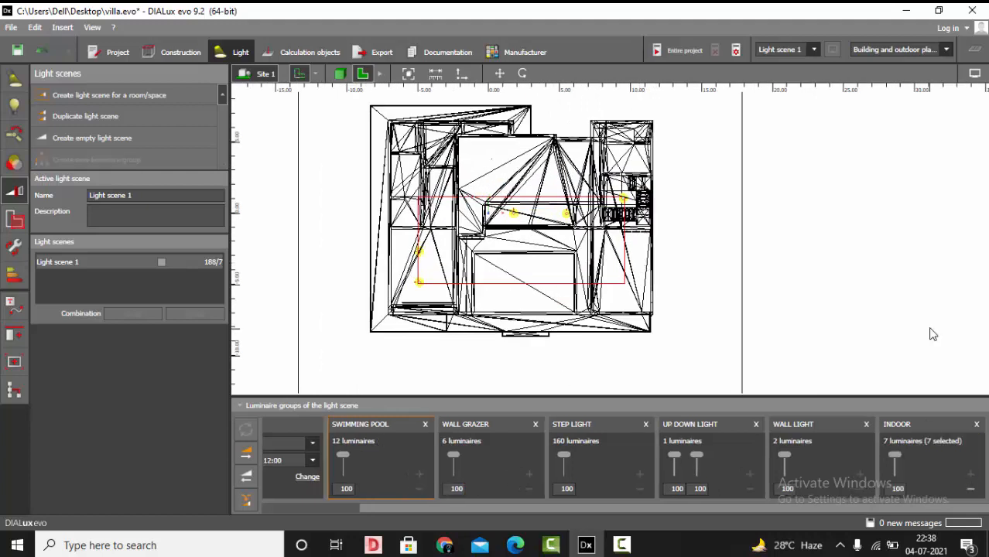
pyautogui.click(933, 334)
pyautogui.click(717, 462)
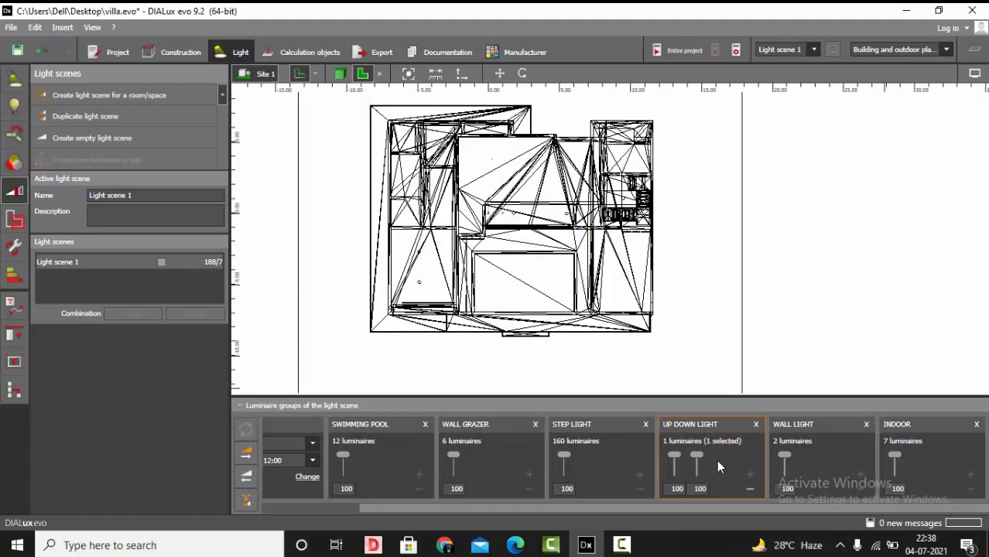
# Switch to the 3D view, select the UP DOWN LIGHT group to check its luminaire and dimming, and clear the selection.
pyautogui.click(339, 73)
pyautogui.moveTo(705, 252); pyautogui.dragTo(650, 119, button='right')
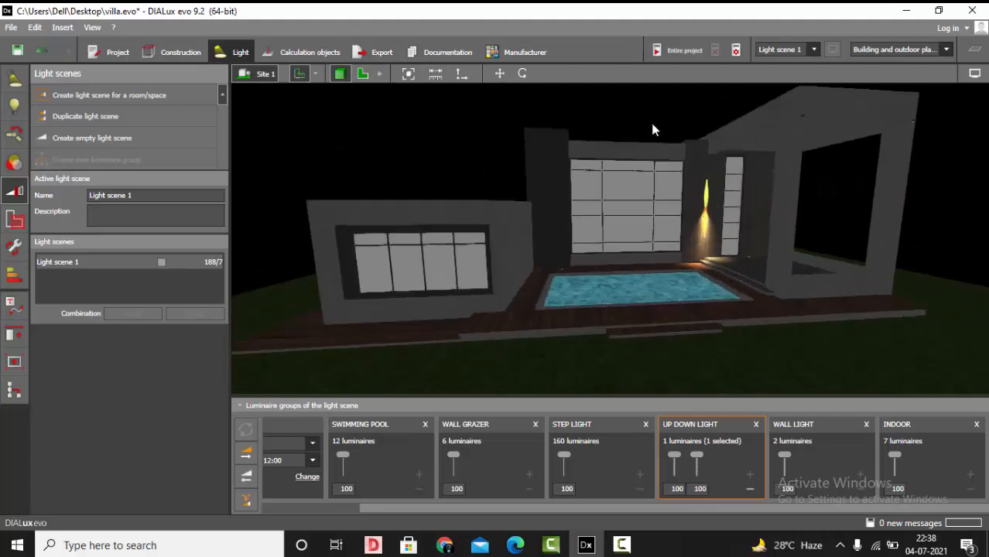
pyautogui.scroll(3, 650, 119)
pyautogui.click(651, 120)
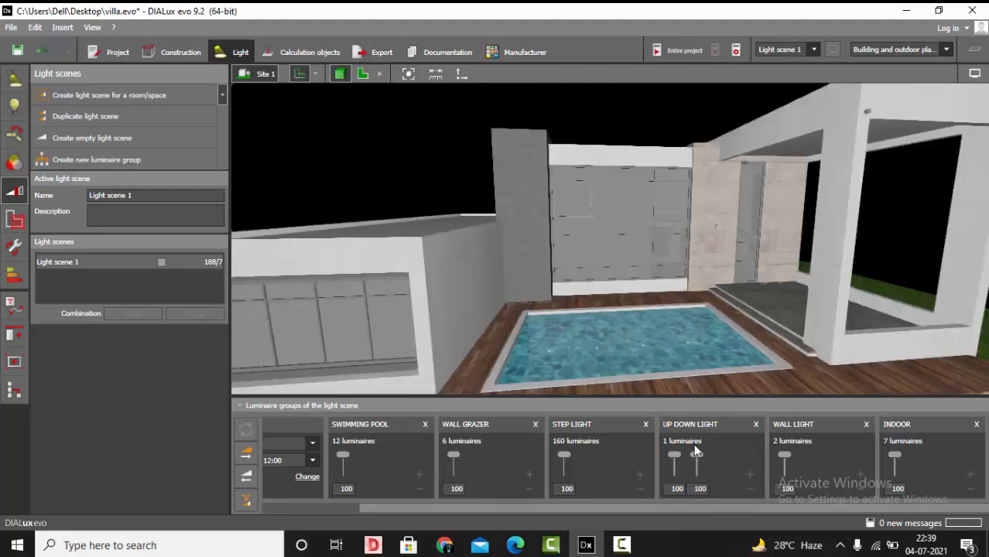
pyautogui.click(719, 461)
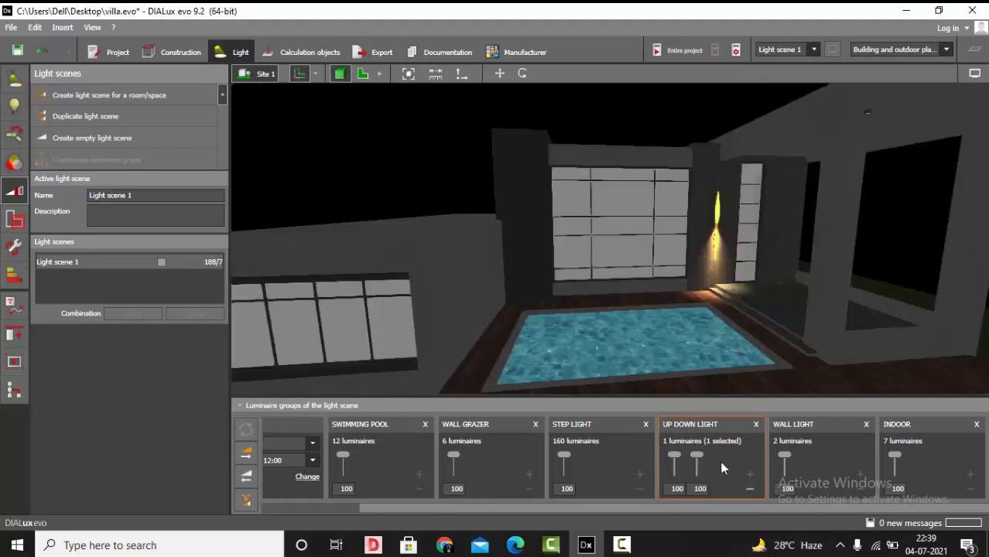
pyautogui.moveTo(675, 472); pyautogui.dragTo(672, 438)
pyautogui.click(486, 171)
pyautogui.moveTo(486, 171); pyautogui.dragTo(710, 356, button='right')
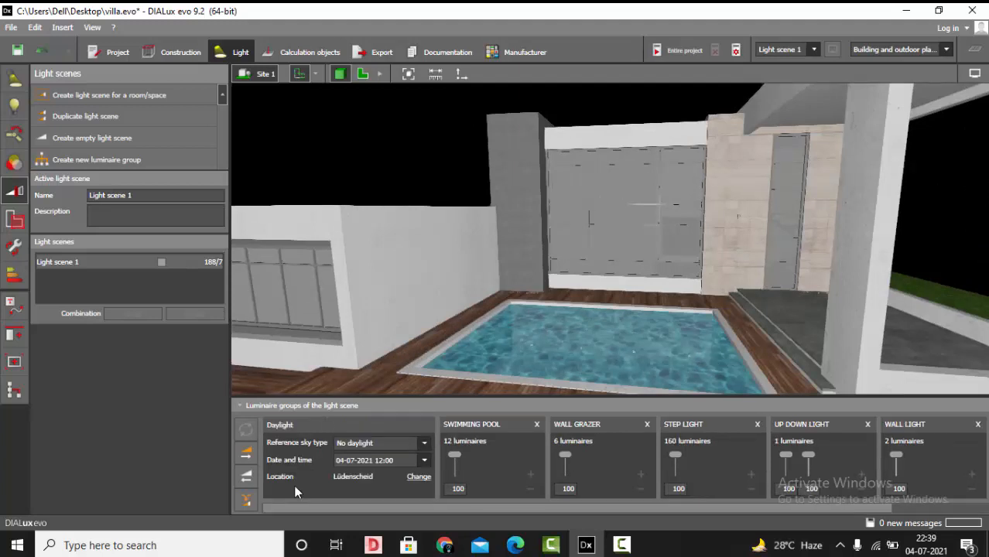
# Review the reference sky type options for the daylight of Light scene 1 and keep No daylight.
pyautogui.click(398, 447)
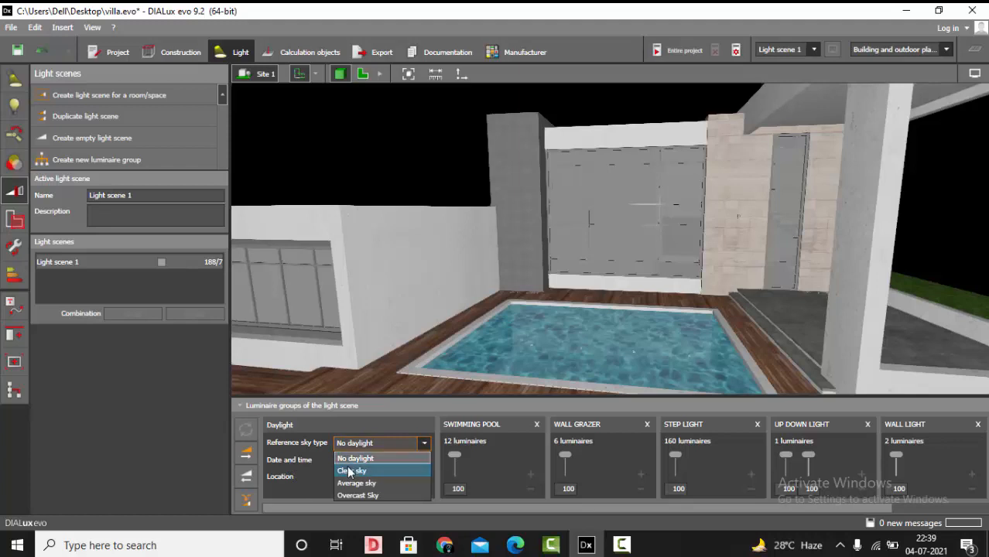
pyautogui.click(383, 458)
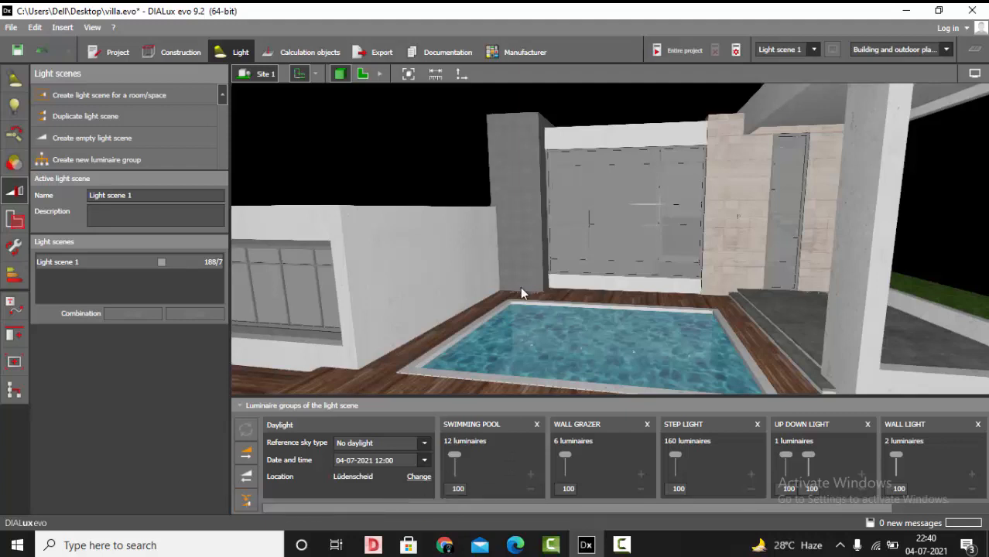
pyautogui.scroll(-3, 836, 271)
pyautogui.scroll(-1, 685, 269)
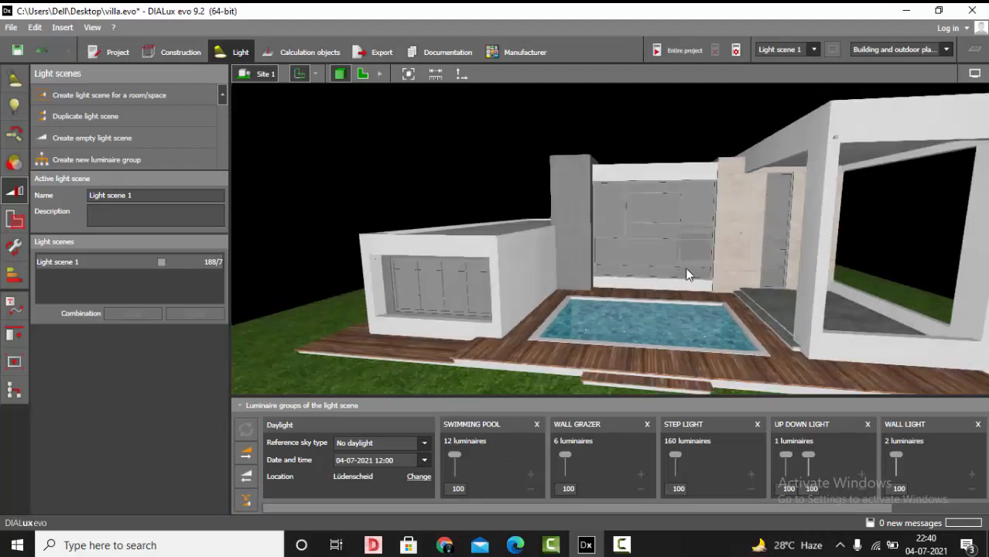
pyautogui.scroll(4, 876, 131)
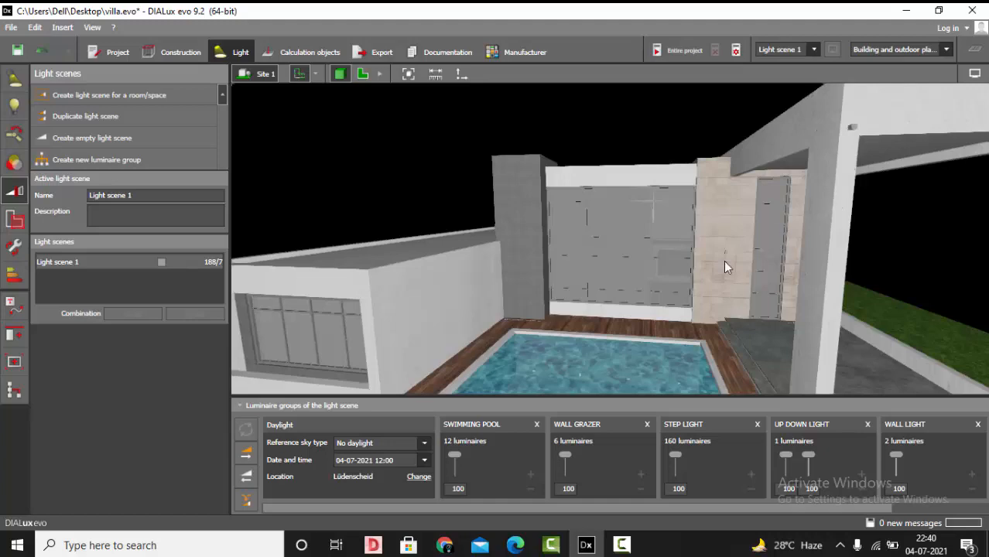
pyautogui.scroll(-3, 725, 267)
pyautogui.moveTo(837, 325); pyautogui.dragTo(764, 332, button='right')
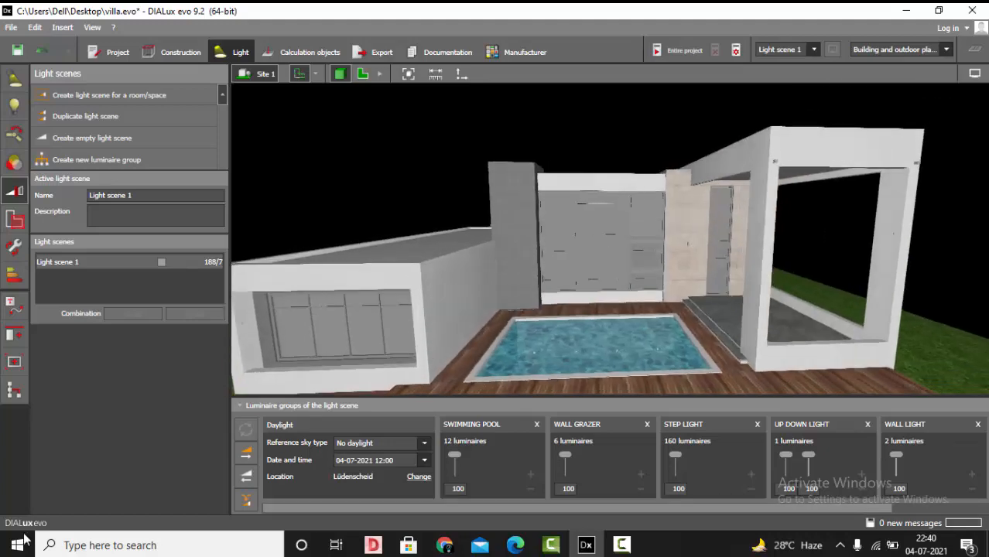
# Try setting the dimming values of all luminaire groups to 0%, and return them all to 100%.
pyautogui.click(248, 479)
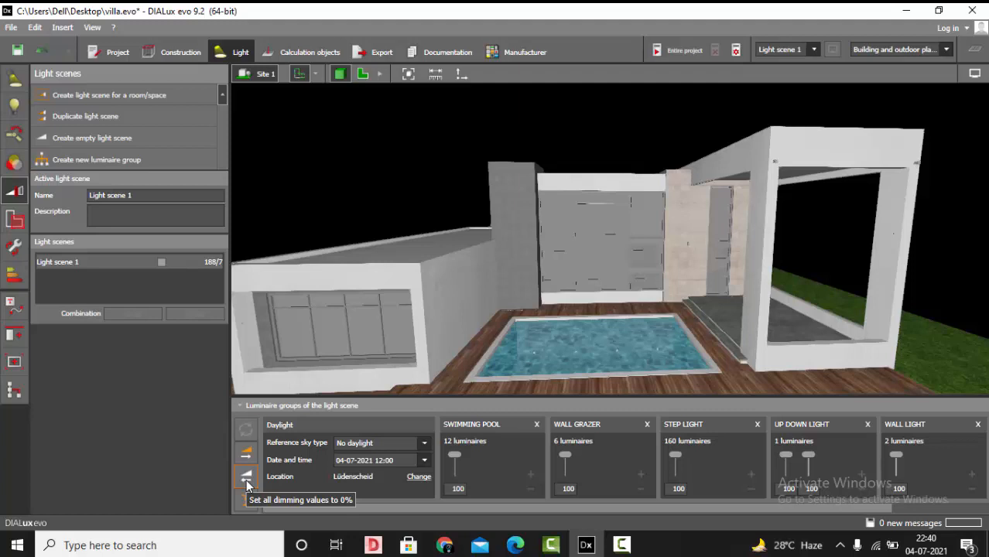
pyautogui.click(246, 480)
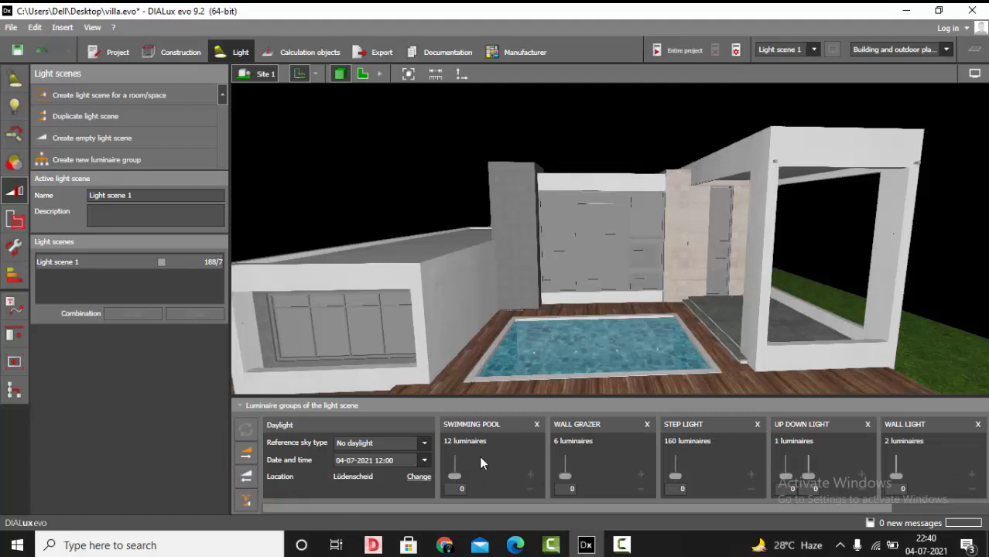
pyautogui.click(677, 489)
pyautogui.click(242, 460)
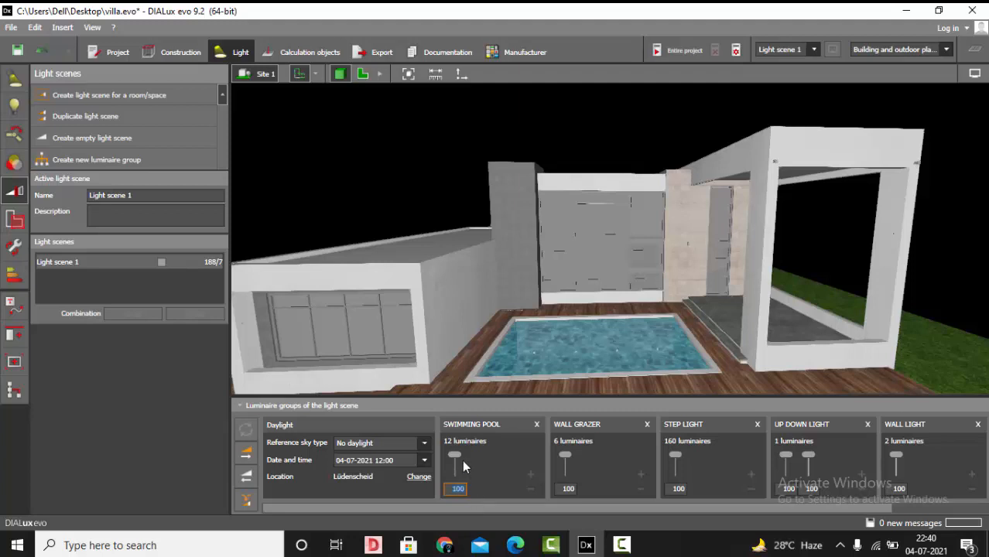
pyautogui.moveTo(455, 455)
pyautogui.mouseDown()
pyautogui.moveTo(456, 478)
pyautogui.moveTo(455, 455)
pyautogui.mouseUp()
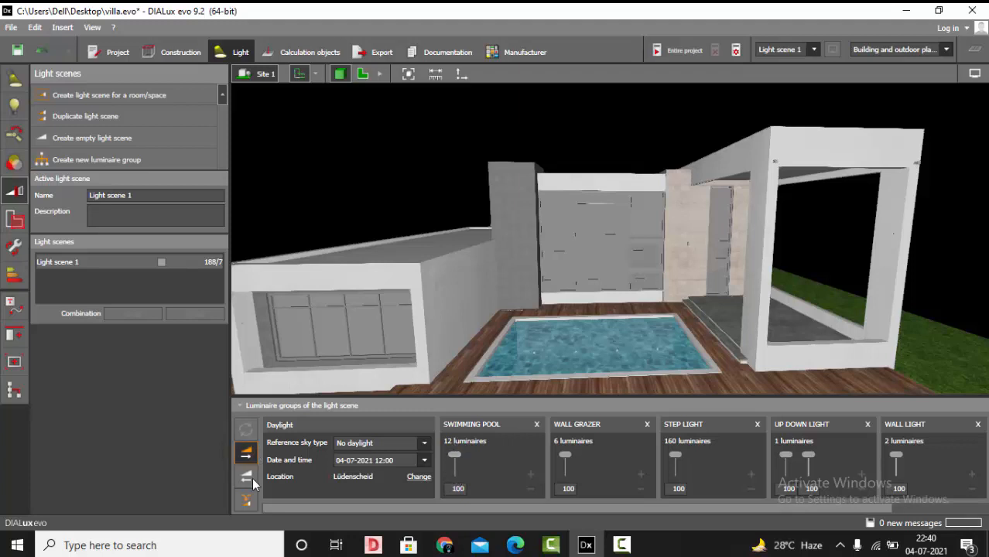
# Set the dimming values of all luminaire groups to 0% and only the WALL GRAZER group to 100%.
pyautogui.click(245, 480)
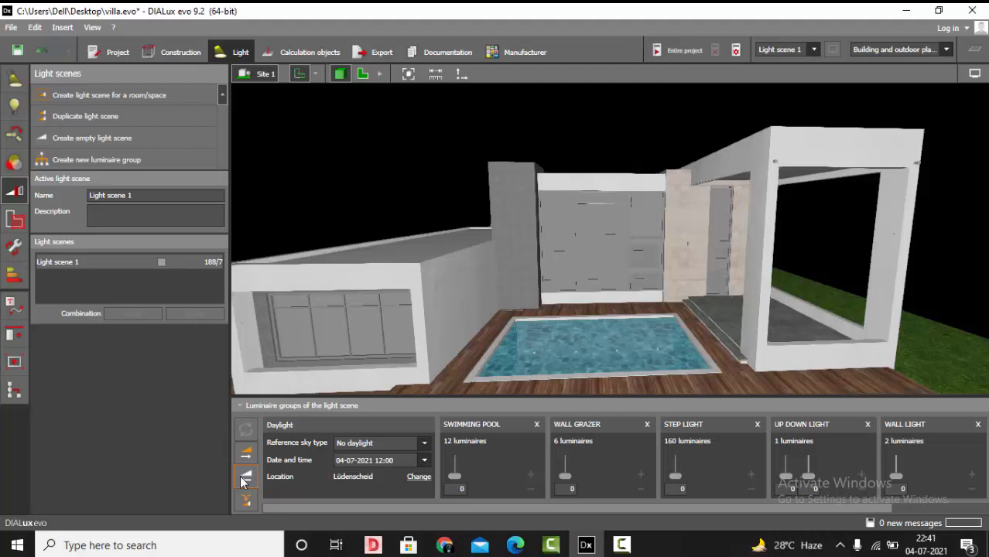
pyautogui.moveTo(503, 155); pyautogui.dragTo(588, 282, button='right')
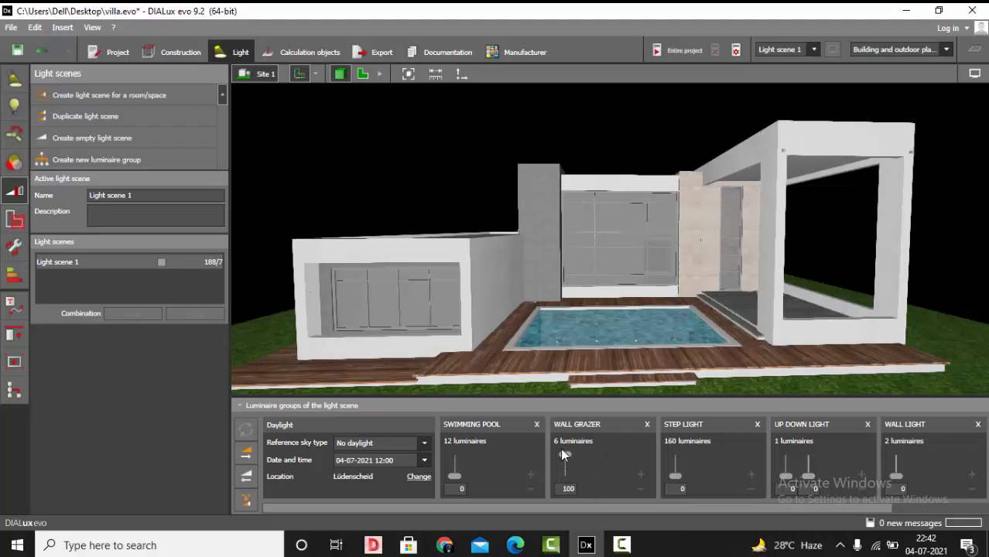
# Calculate the entire project for Light scene 1 and hide the results overview.
pyautogui.click(310, 50)
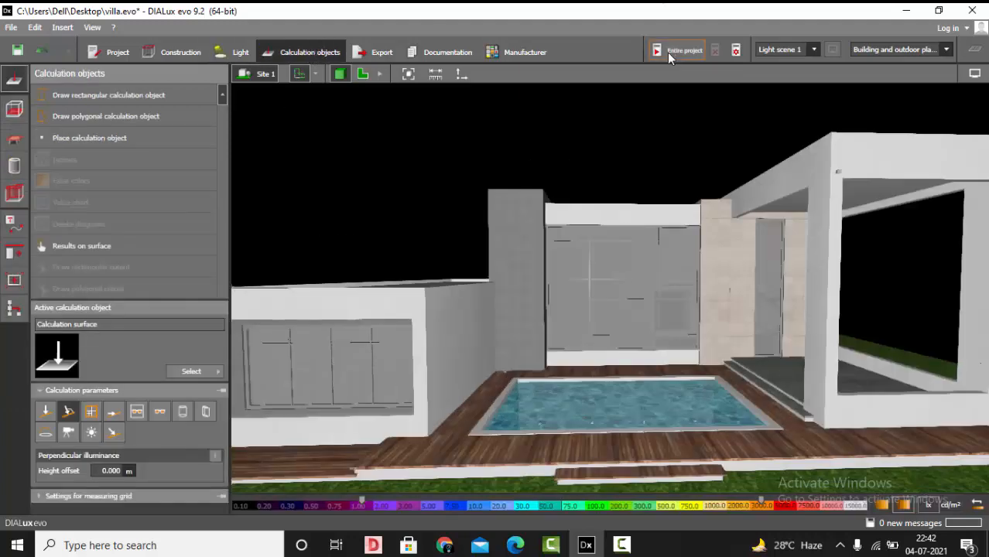
pyautogui.click(739, 50)
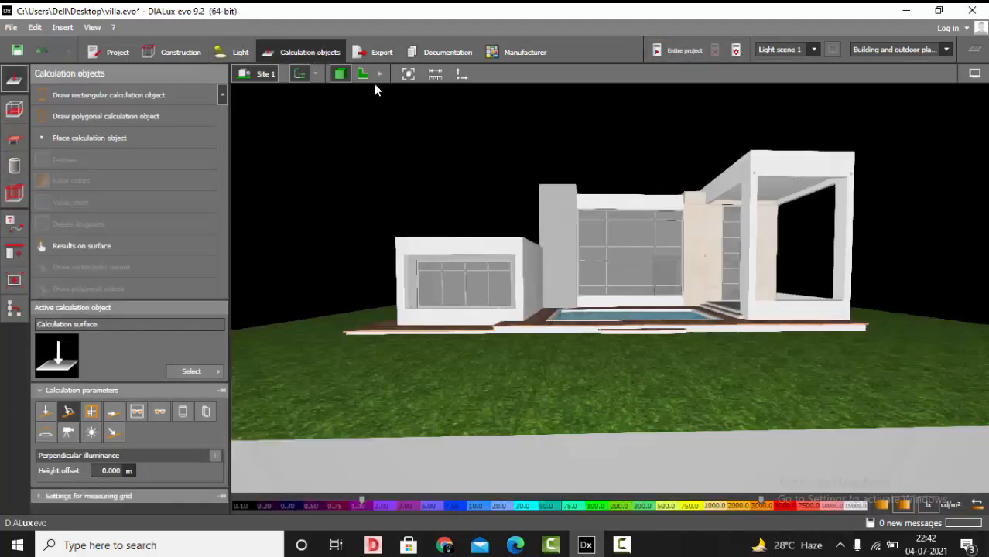
pyautogui.scroll(2, 581, 126)
pyautogui.click(679, 52)
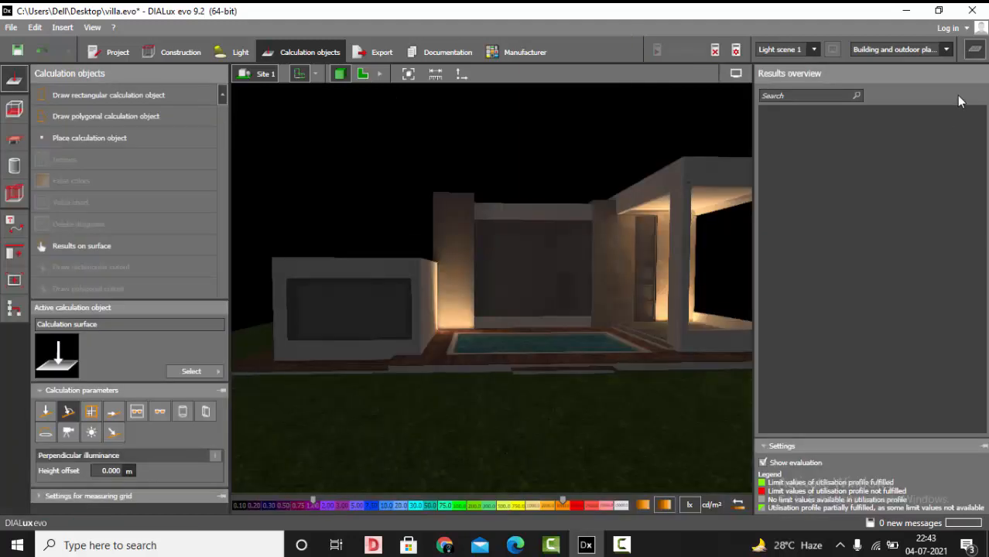
pyautogui.click(974, 51)
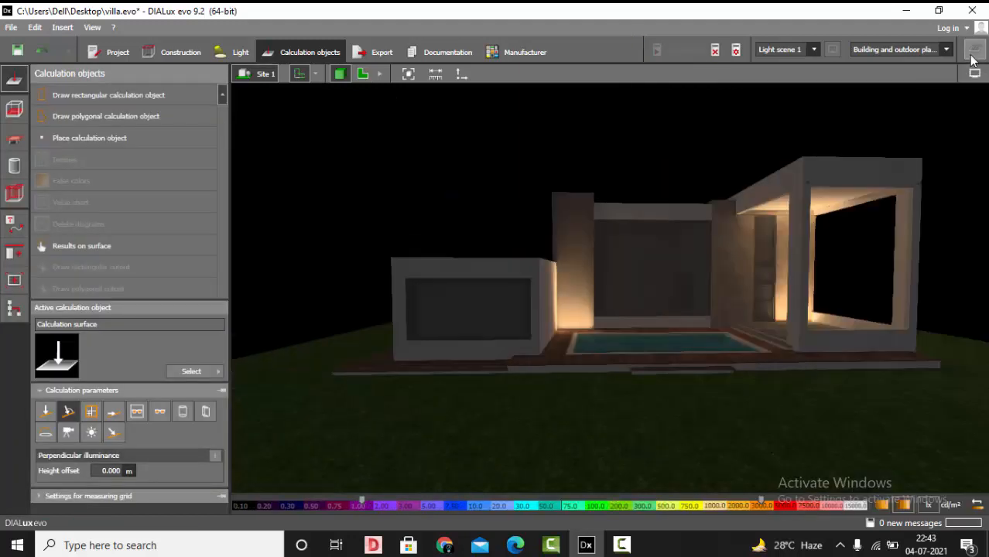
# Examine the calculated wall grazer lighting around the pool, side wall and terrace in the 3D view.
pyautogui.scroll(-2, 559, 305)
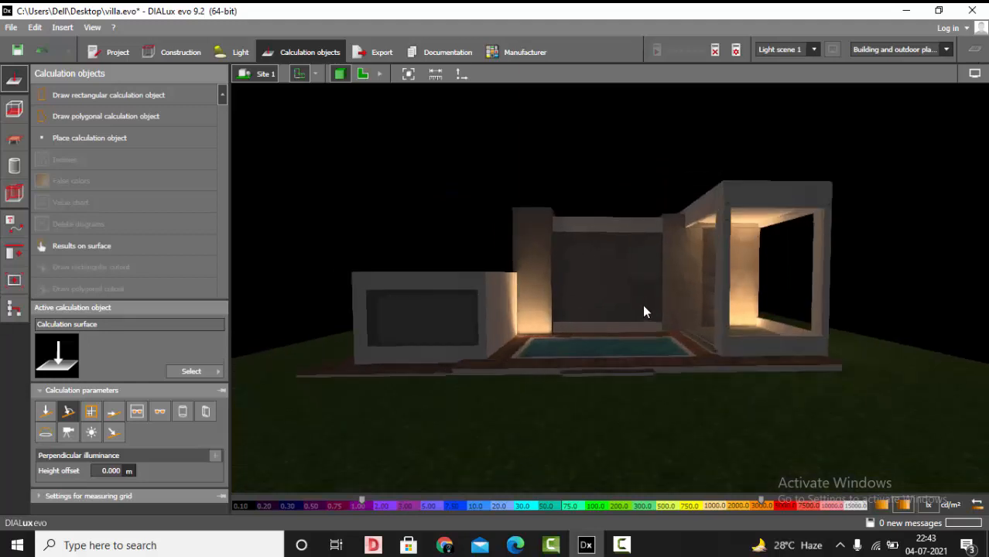
pyautogui.scroll(-1, 843, 321)
pyautogui.moveTo(839, 313); pyautogui.dragTo(468, 293)
pyautogui.moveTo(545, 308); pyautogui.dragTo(656, 246, button='right')
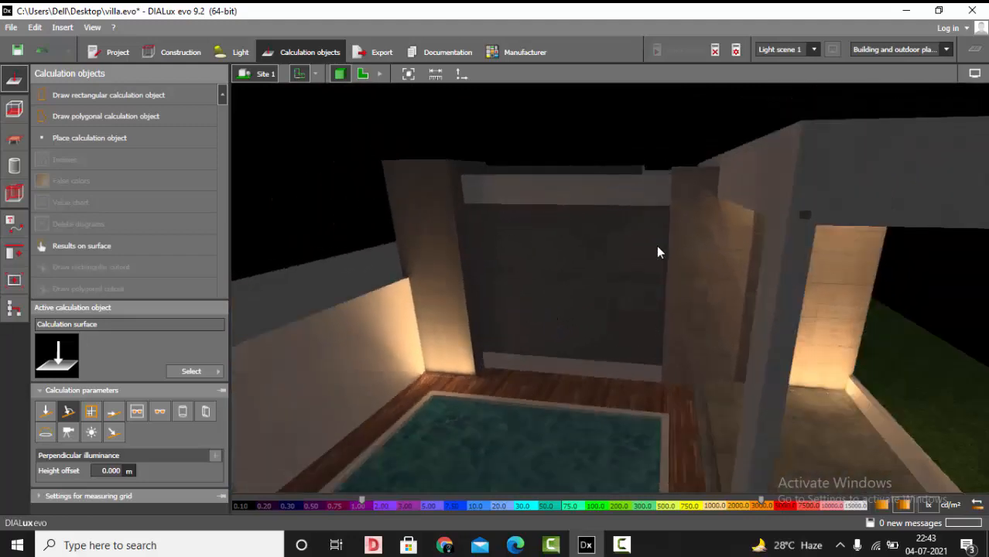
pyautogui.scroll(-2, 619, 277)
pyautogui.moveTo(619, 278)
pyautogui.mouseDown(button='right')
pyautogui.moveTo(616, 298)
pyautogui.moveTo(637, 286)
pyautogui.mouseUp(button='right')
pyautogui.scroll(-2, 634, 284)
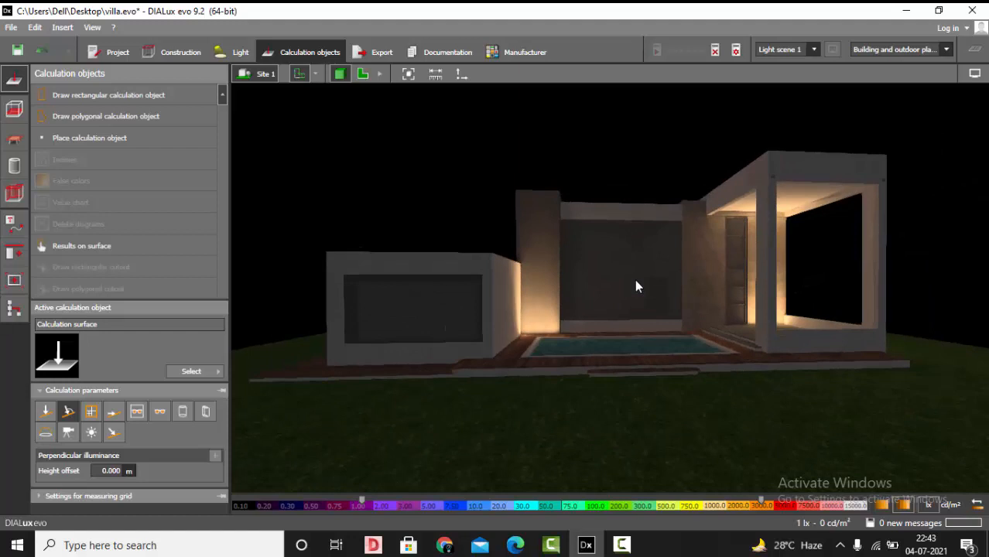
pyautogui.scroll(-1, 634, 285)
pyautogui.moveTo(633, 284); pyautogui.dragTo(620, 290, button='right')
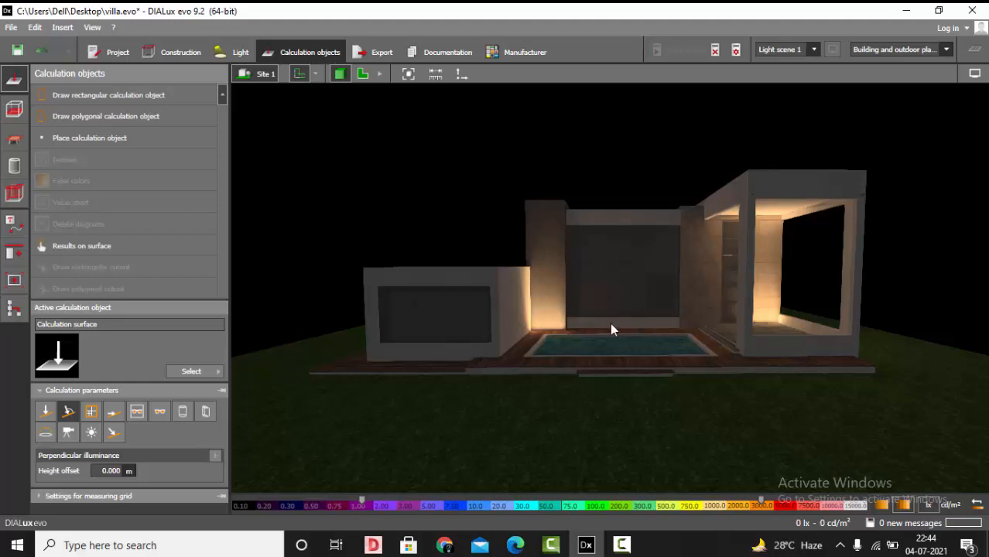
# Show the saved view Site 1 (5) in the export mode.
pyautogui.click(379, 52)
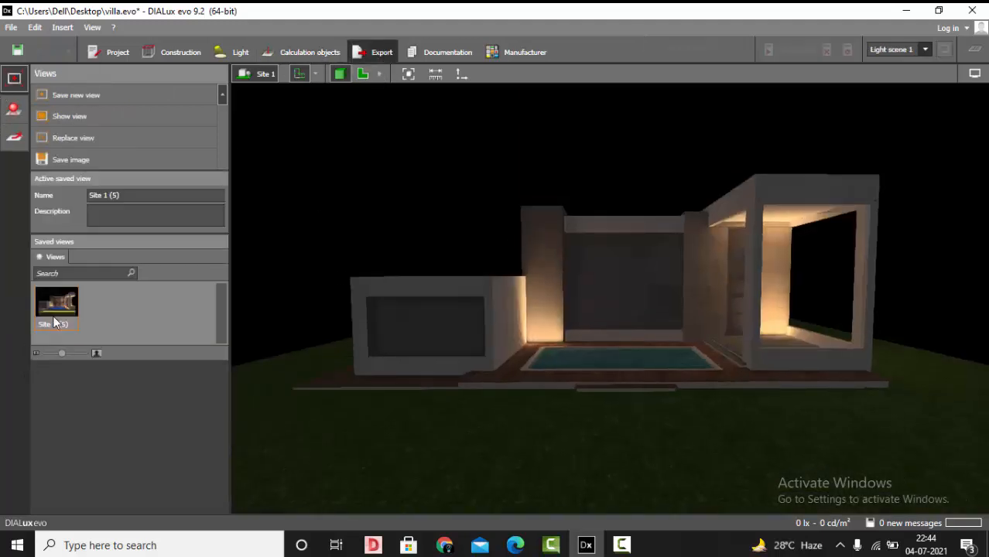
pyautogui.click(72, 117)
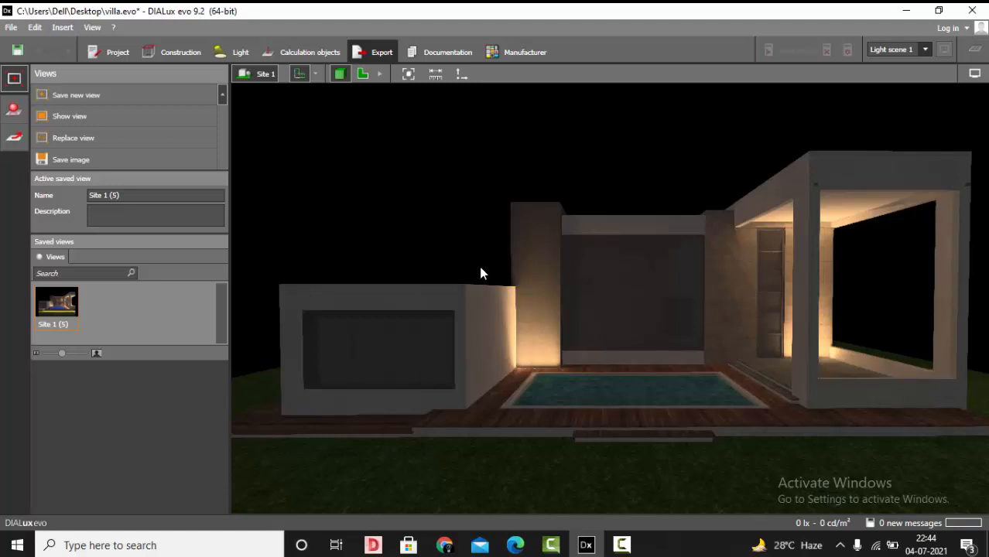
# Delete the two existing Site 1 images from the raytracer.
pyautogui.click(14, 109)
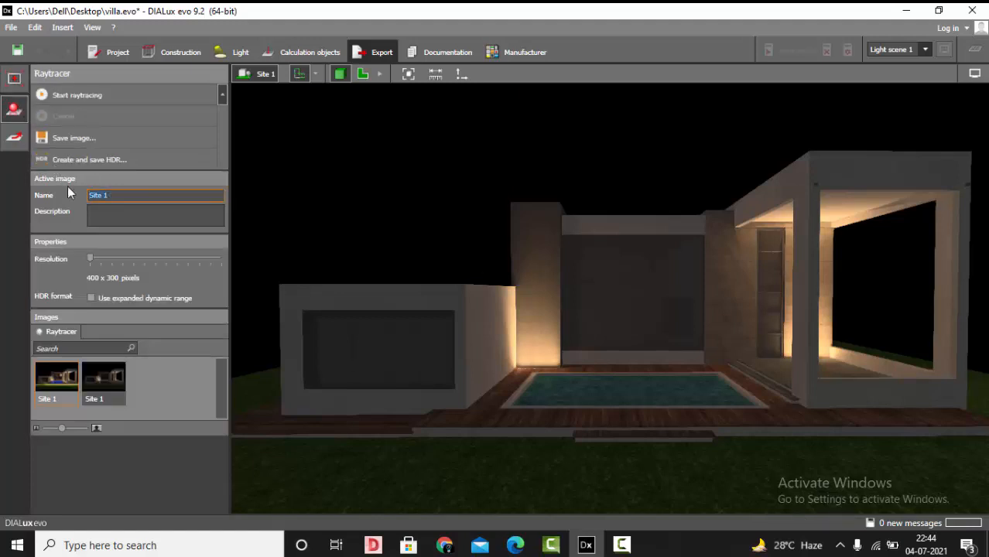
pyautogui.click(58, 378)
pyautogui.press('Delete')
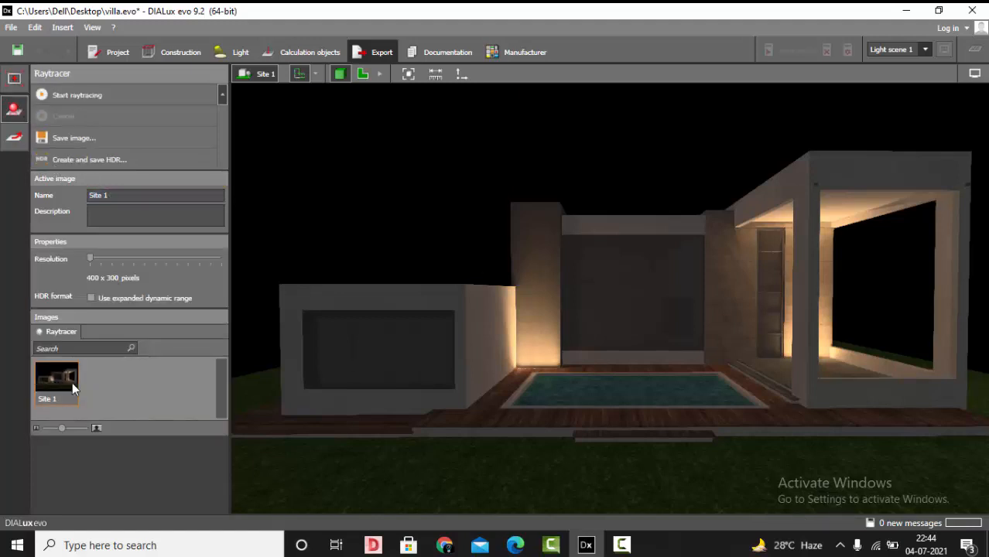
pyautogui.press('Delete')
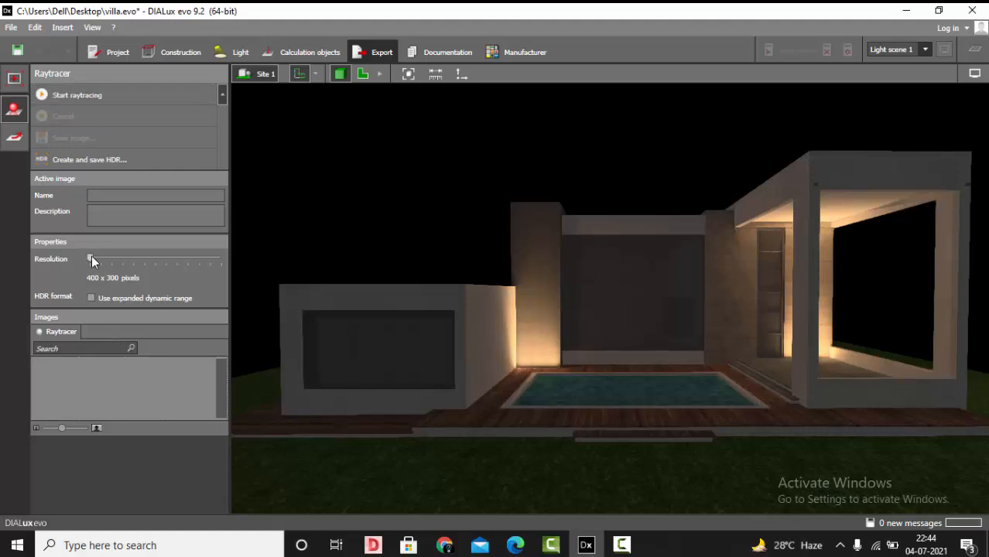
# Raytrace the villa view at 3840 x 2160 pixels (4K UHD), inspect the image in a maximised window, and close it.
pyautogui.moveTo(91, 260); pyautogui.dragTo(198, 271)
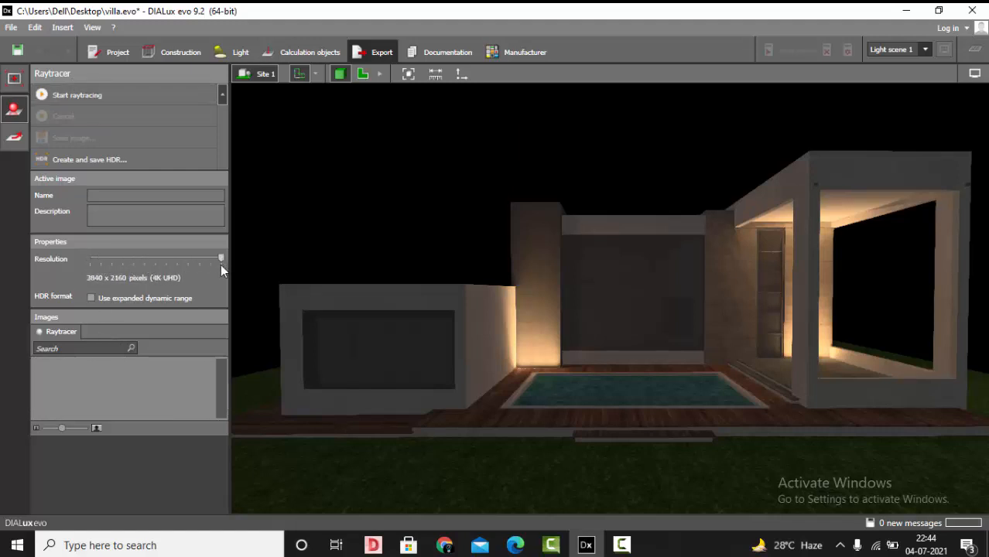
pyautogui.click(145, 95)
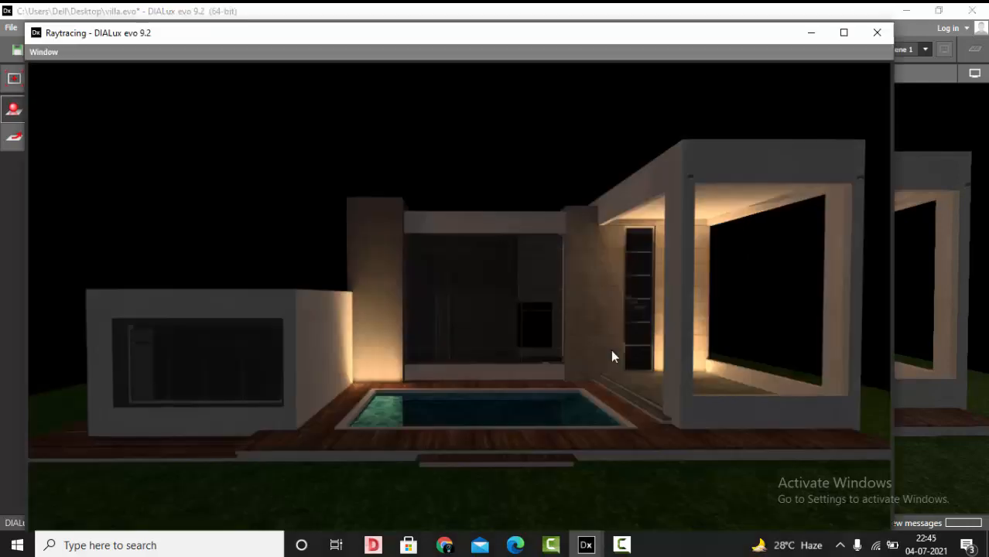
pyautogui.click(877, 33)
pyautogui.moveTo(592, 541)
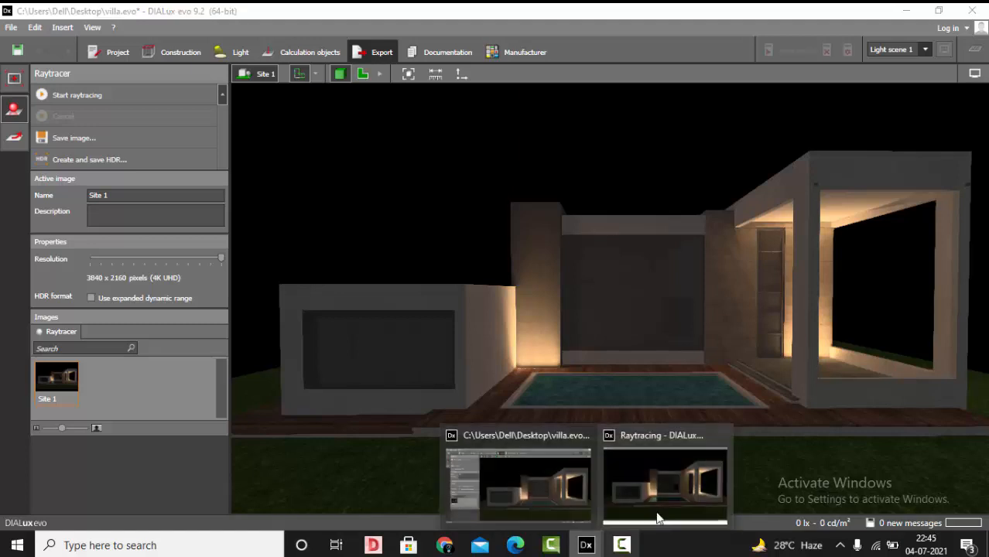
pyautogui.click(662, 511)
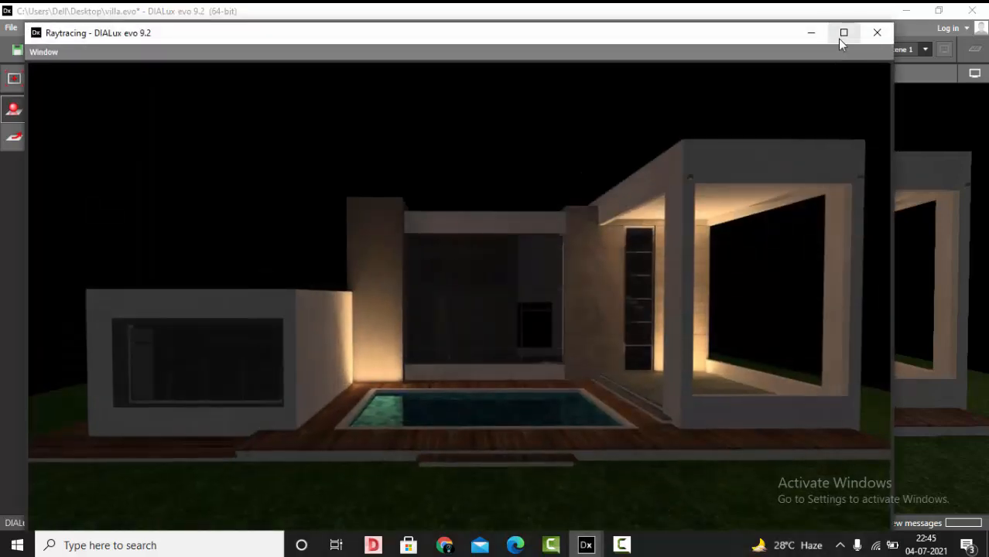
pyautogui.click(843, 34)
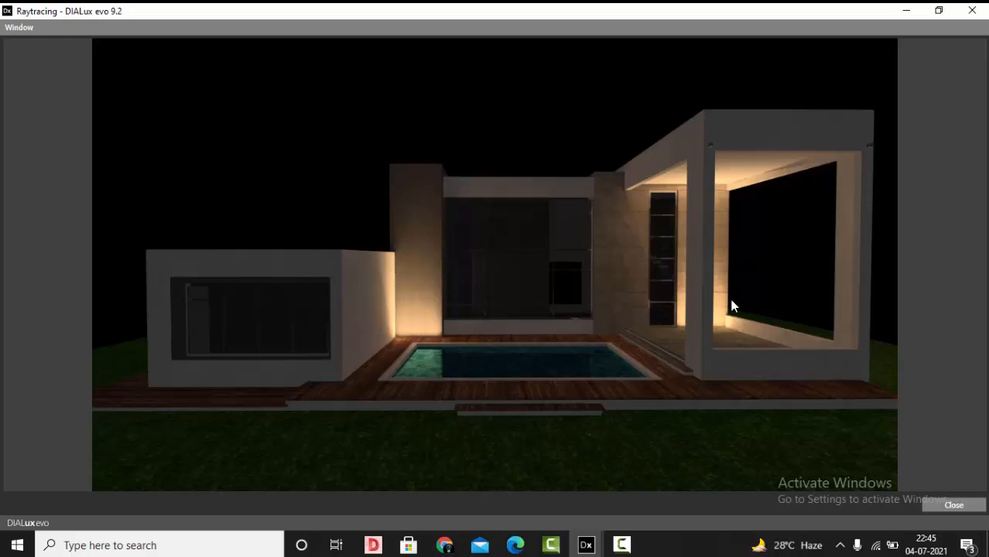
pyautogui.click(951, 504)
# Save the raytraced image as V1.jpg in the VILLA folder on the desktop.
pyautogui.click(588, 546)
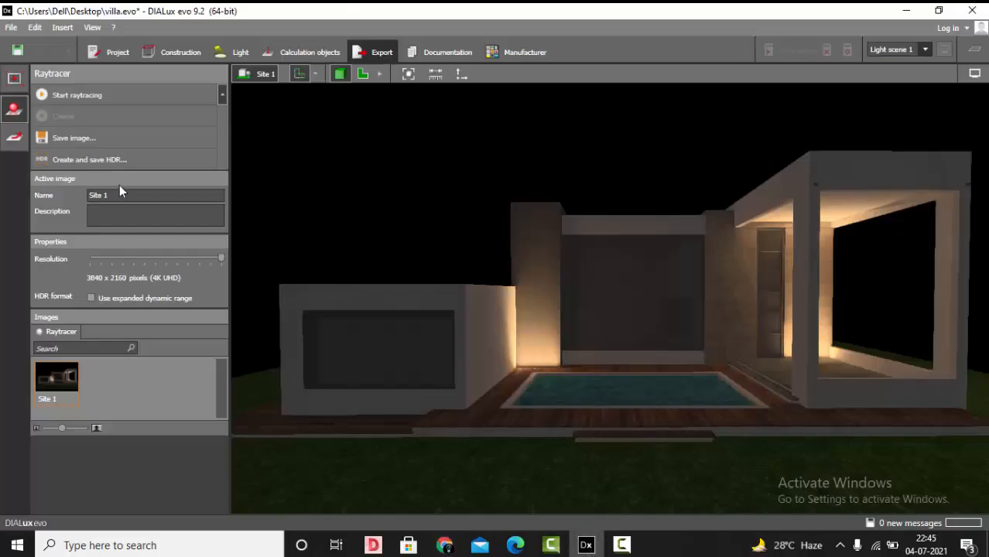
pyautogui.click(94, 138)
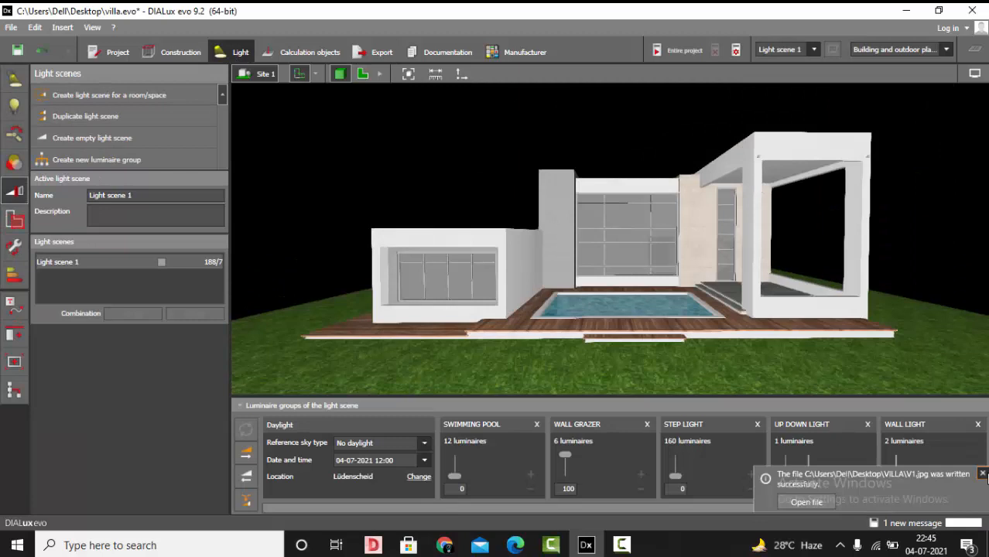
# Set the STEP LIGHT luminaire group to 100 and calculate the entire project.
pyautogui.click(982, 472)
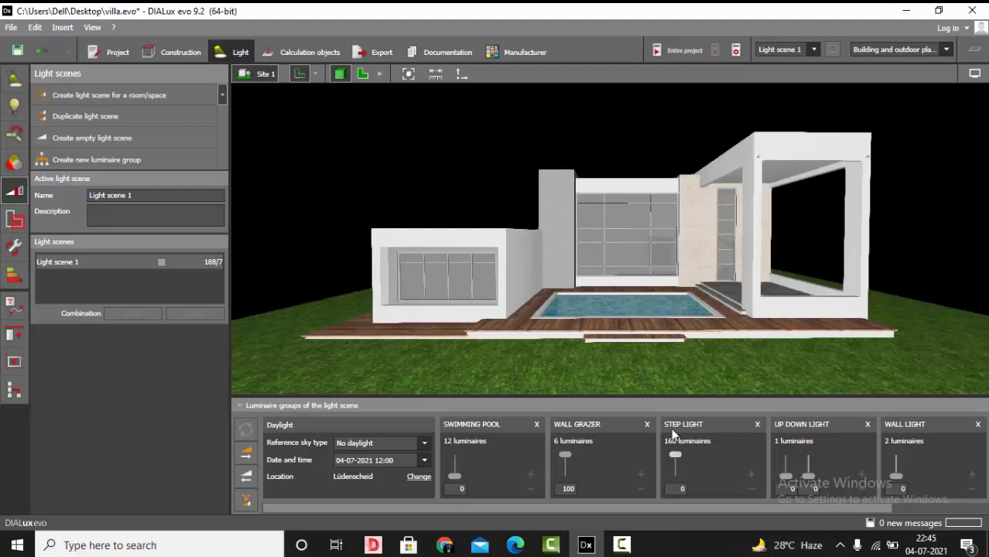
pyautogui.moveTo(672, 435); pyautogui.dragTo(672, 435)
pyautogui.click(320, 52)
pyautogui.click(687, 51)
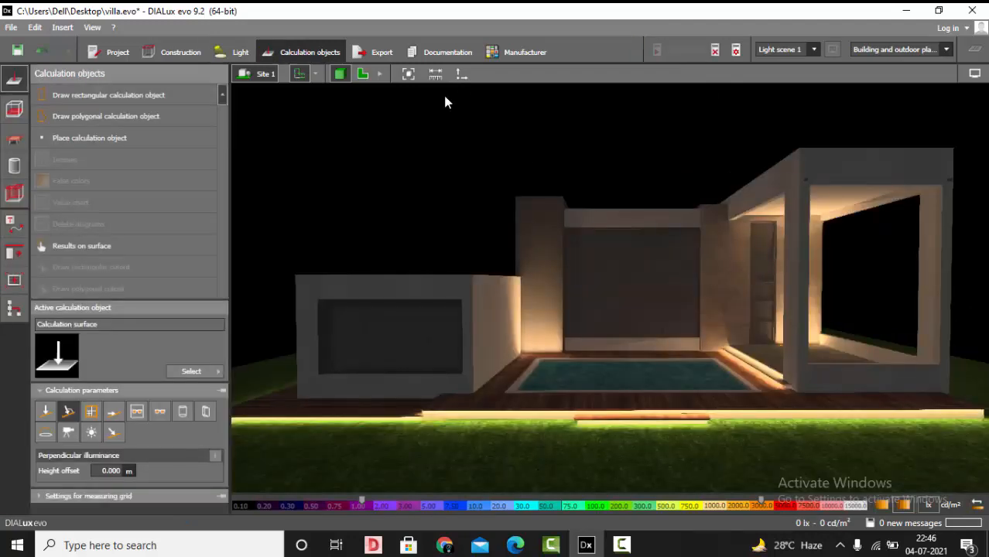
# Raytrace the villa view with the step lights on at 3840 x 2160 pixels (4K UHD) and close the finished image.
pyautogui.click(380, 51)
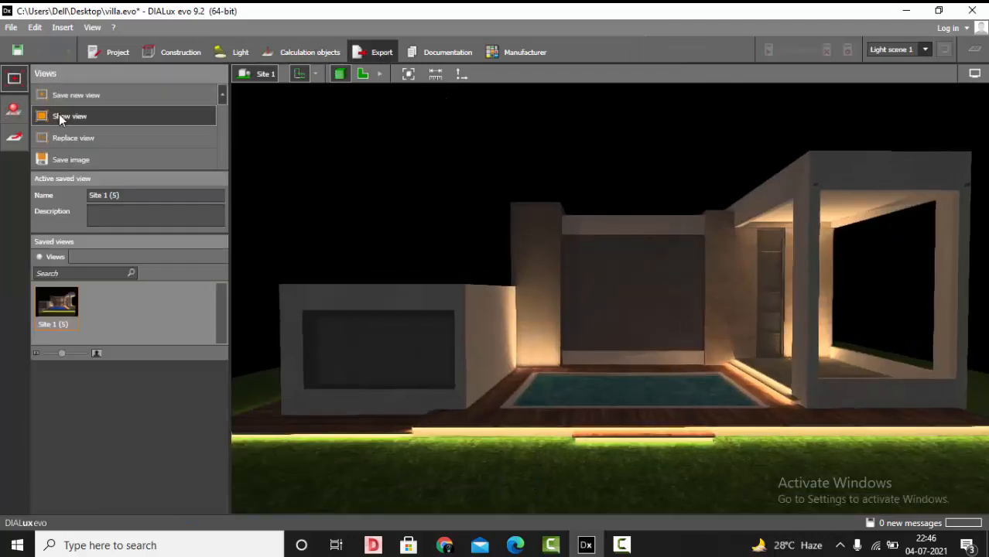
pyautogui.click(17, 112)
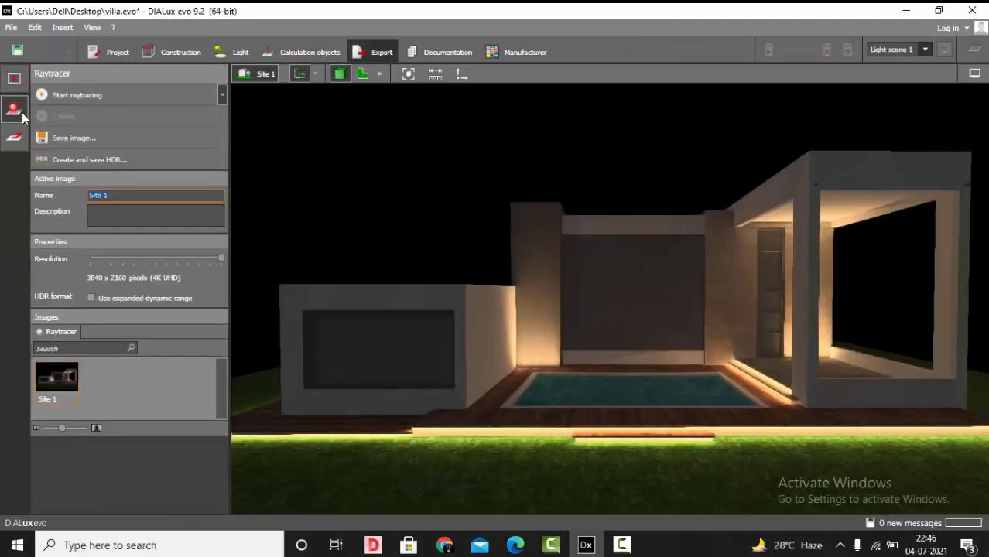
pyautogui.click(74, 95)
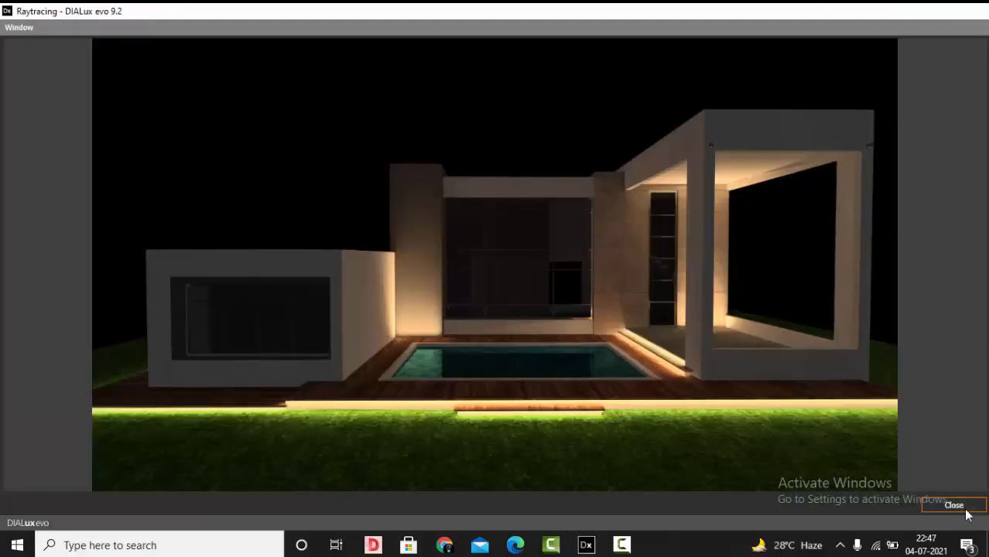
pyautogui.click(965, 510)
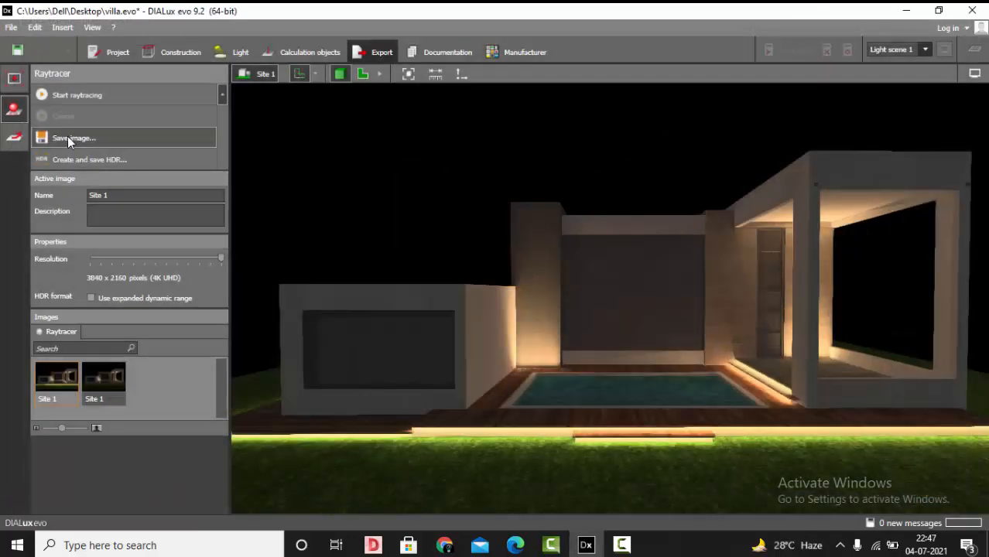
# Save the new raytraced image as V2 in JPEG format in the VILLA folder on the desktop.
pyautogui.click(68, 136)
pyautogui.click(483, 232)
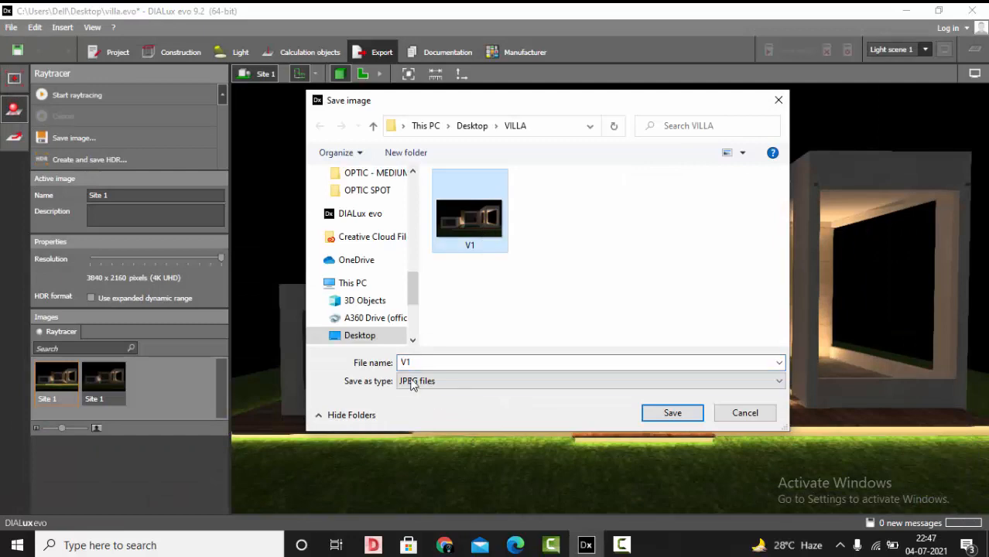
pyautogui.write('V2')
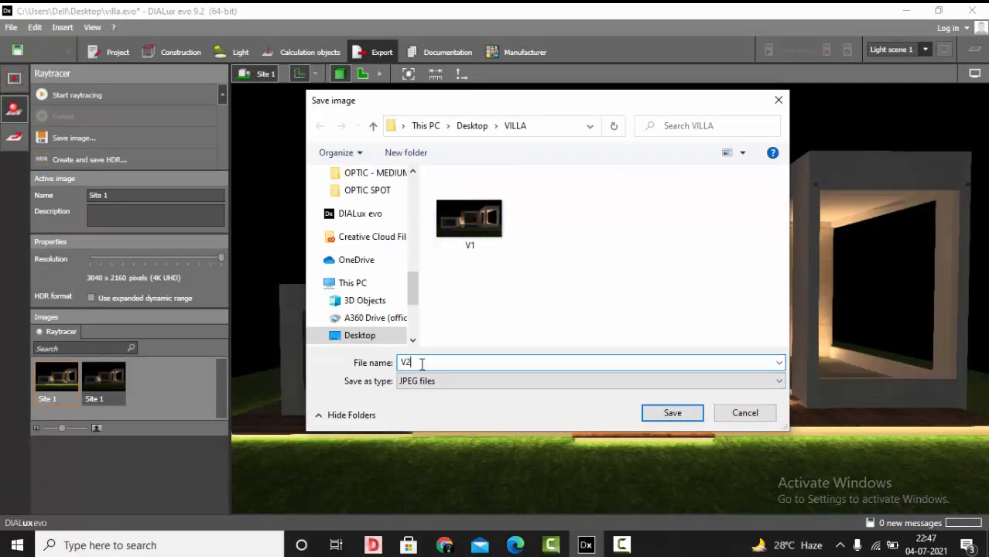
pyautogui.press('Return')
# Select the up-down luminaire on the stone wall and set both dimming values of the UP DOWN LIGHT group to 100, declining the save reminder.
pyautogui.click(236, 51)
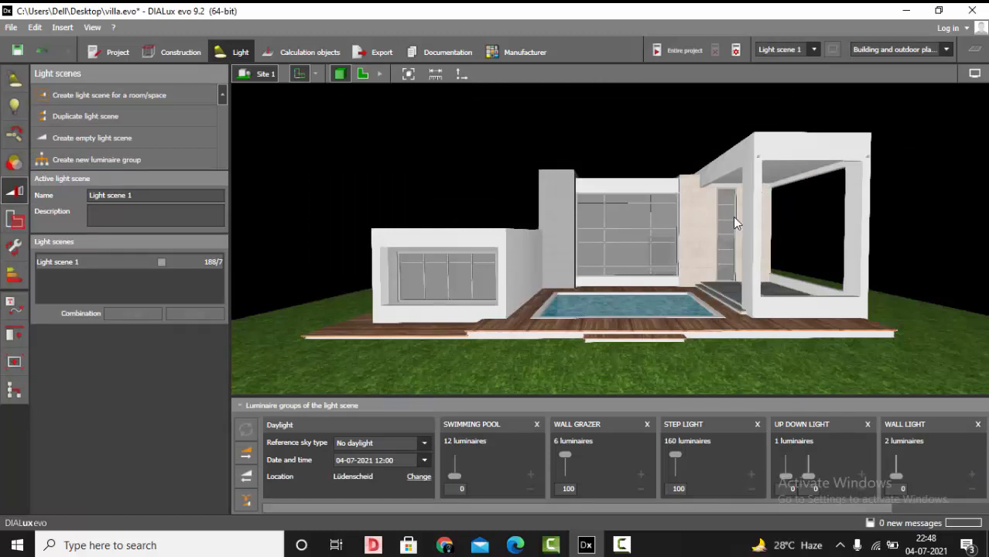
pyautogui.scroll(6, 733, 217)
pyautogui.click(703, 231)
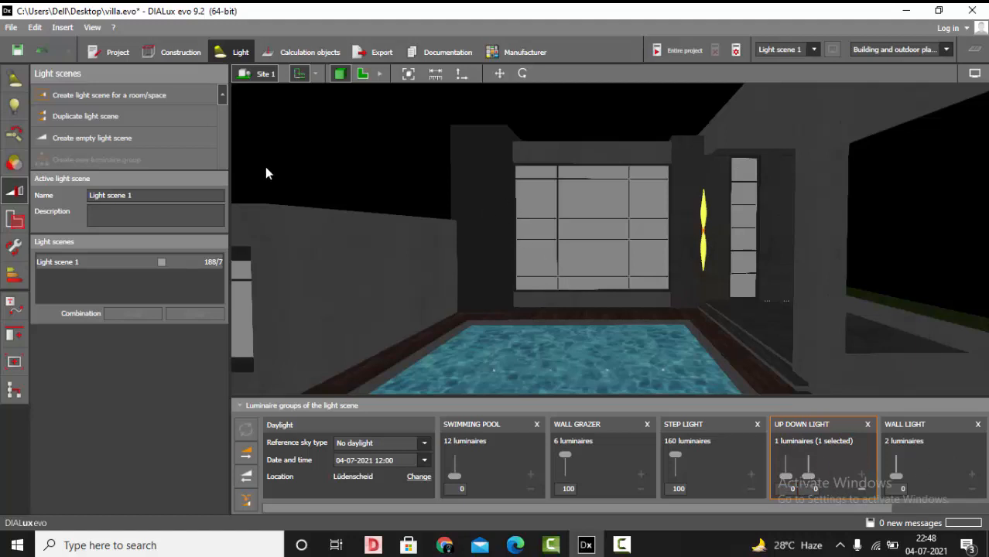
pyautogui.click(421, 177)
pyautogui.scroll(2, 734, 268)
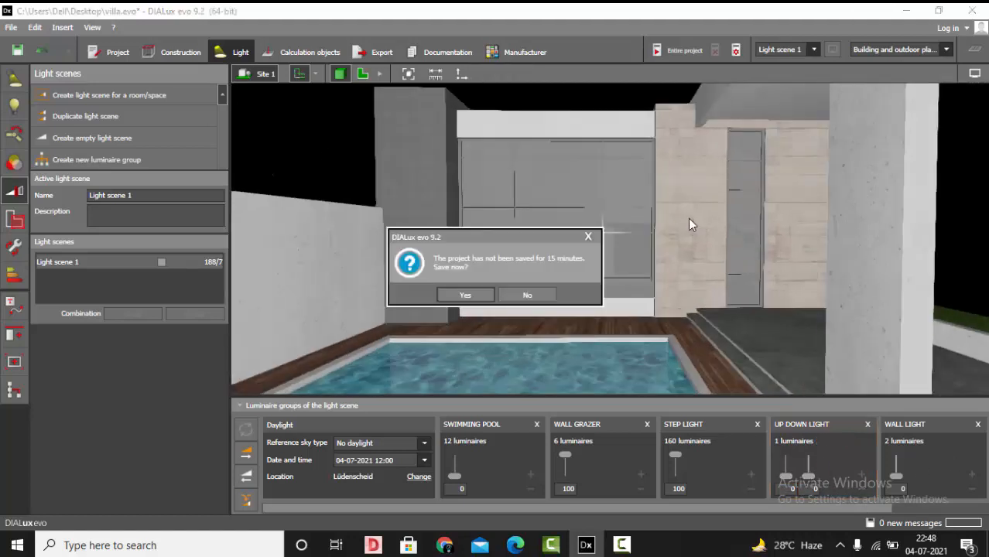
pyautogui.click(527, 295)
pyautogui.scroll(5, 702, 219)
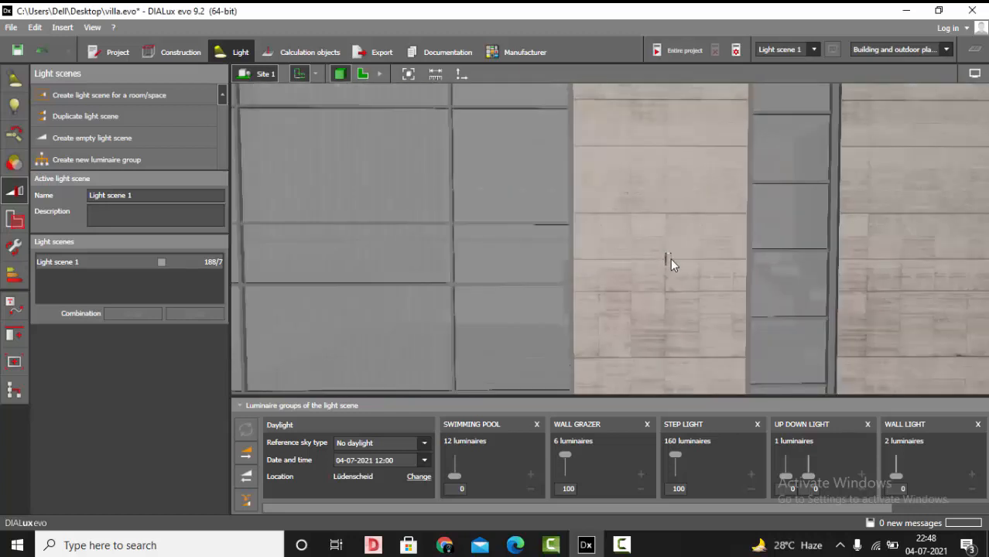
pyautogui.click(669, 259)
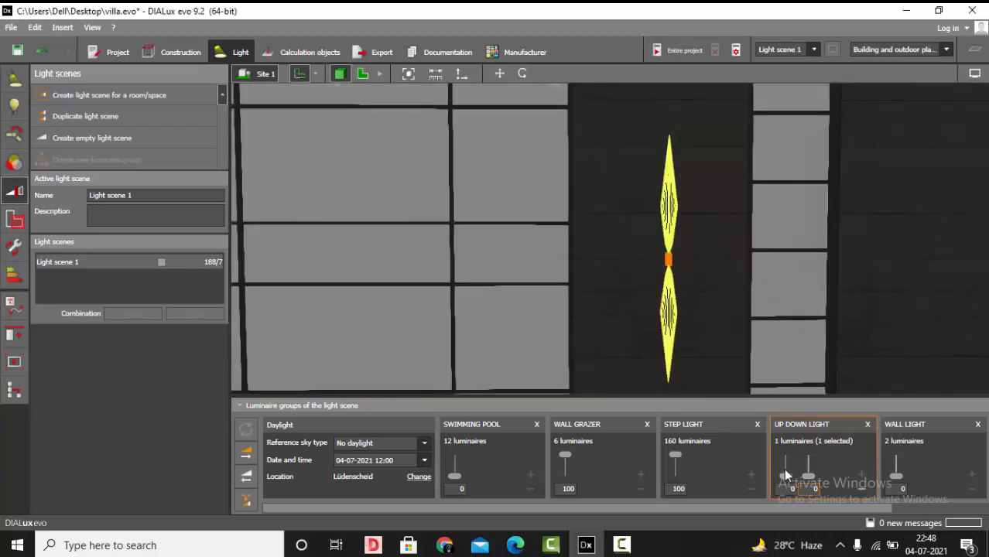
pyautogui.moveTo(786, 476)
pyautogui.mouseDown()
pyautogui.moveTo(786, 455)
pyautogui.moveTo(788, 501)
pyautogui.moveTo(786, 465)
pyautogui.mouseUp()
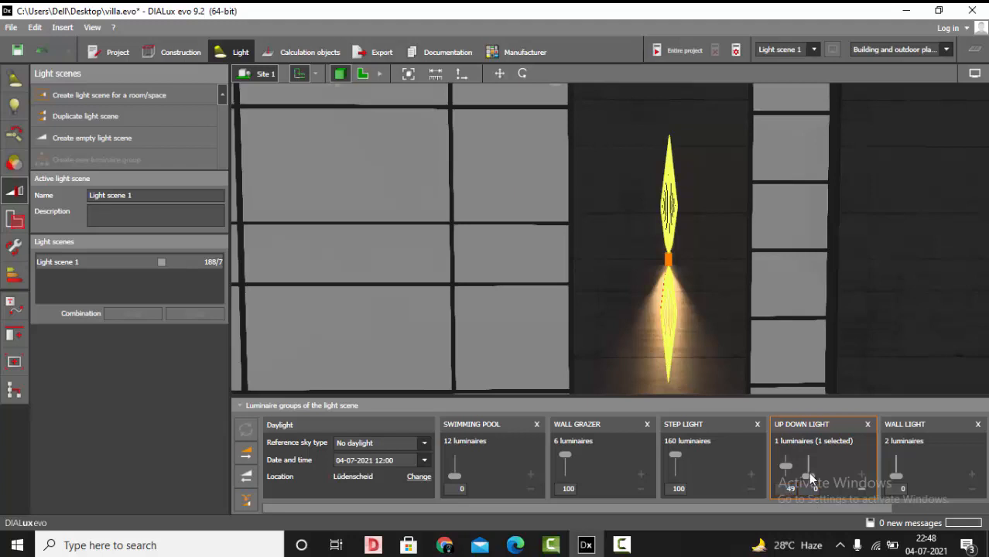
pyautogui.moveTo(808, 477); pyautogui.dragTo(811, 447)
pyautogui.click(814, 474)
pyautogui.moveTo(786, 466); pyautogui.dragTo(806, 451)
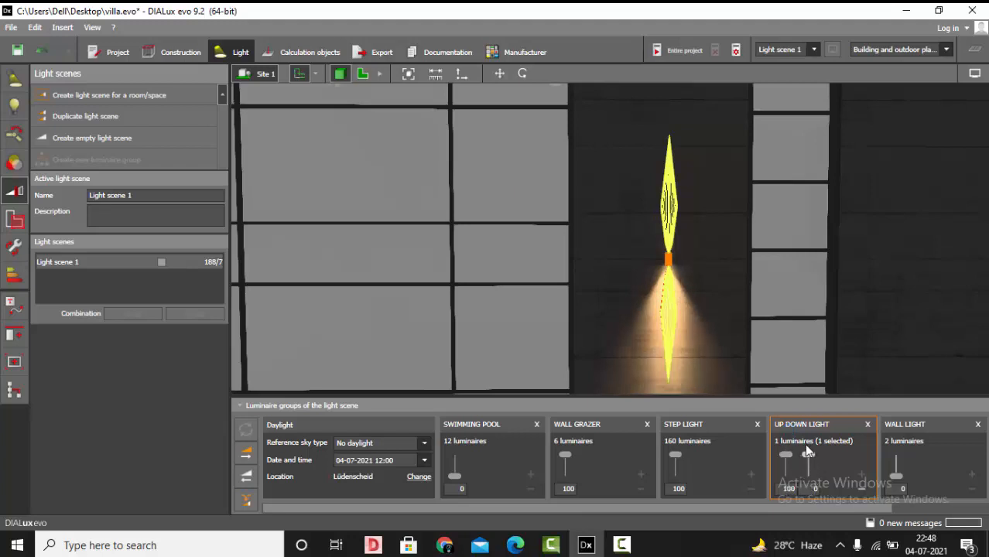
# Calculate the entire project, raytrace the villa view with the up-down light on, and close the finished image.
pyautogui.click(317, 50)
pyautogui.click(686, 53)
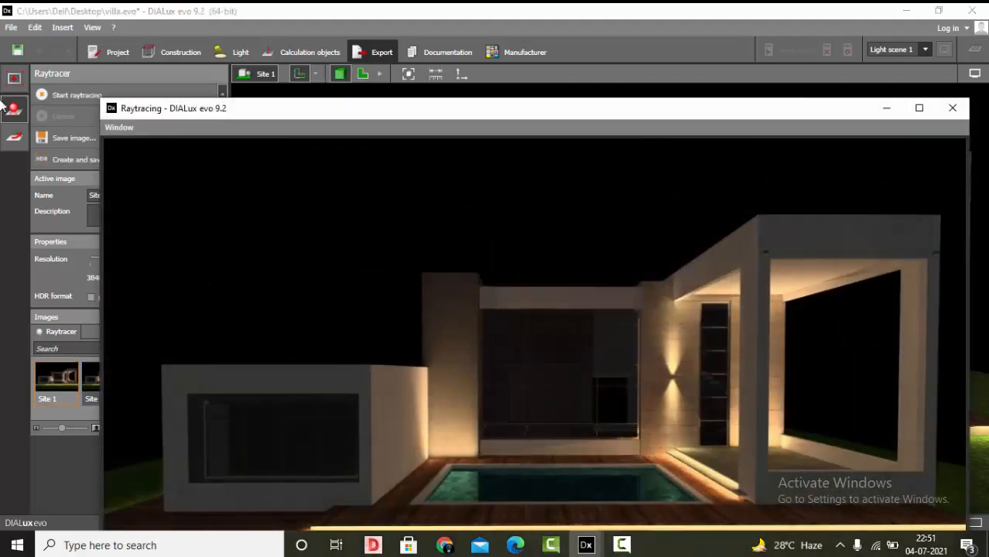
pyautogui.doubleClick(715, 109)
pyautogui.click(953, 504)
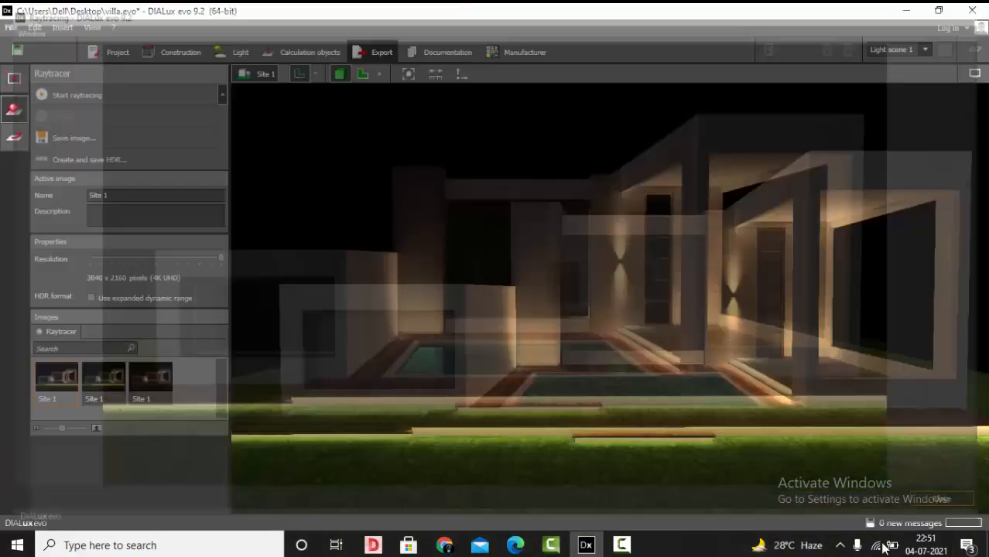
# Save the raytraced up-down light image as V3 in the VILLA folder.
pyautogui.click(73, 141)
pyautogui.click(571, 231)
pyautogui.click(456, 364)
pyautogui.press('BackSpace')
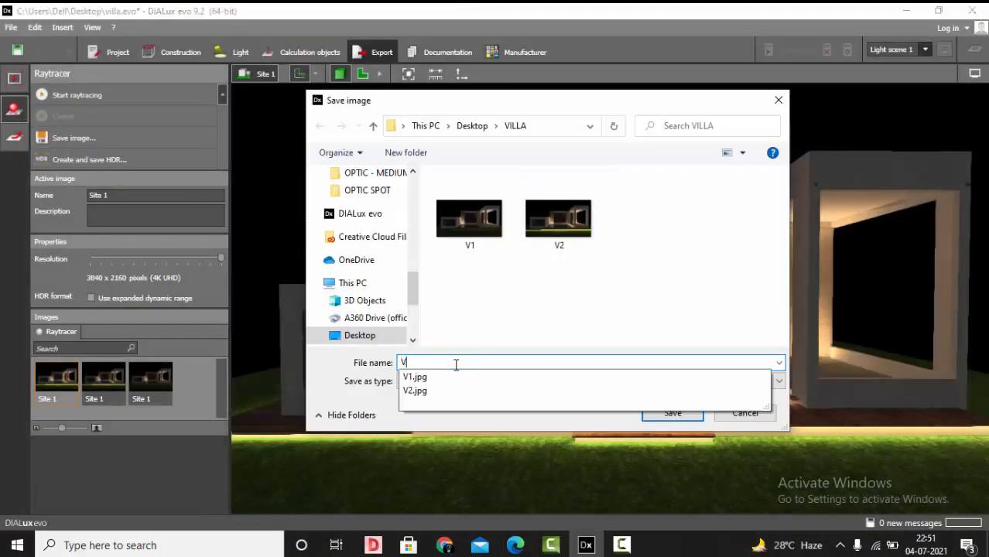
pyautogui.write('3')
pyautogui.press('Return')
# Set the INDOOR luminaire group to 100 and calculate the entire project, accepting the reminder to save the project.
pyautogui.click(313, 51)
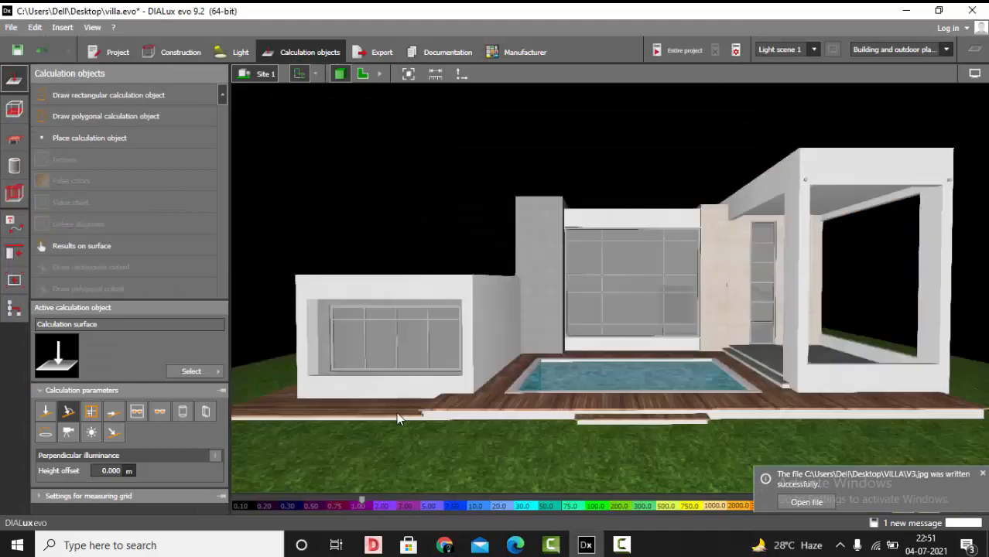
pyautogui.click(238, 55)
pyautogui.click(982, 473)
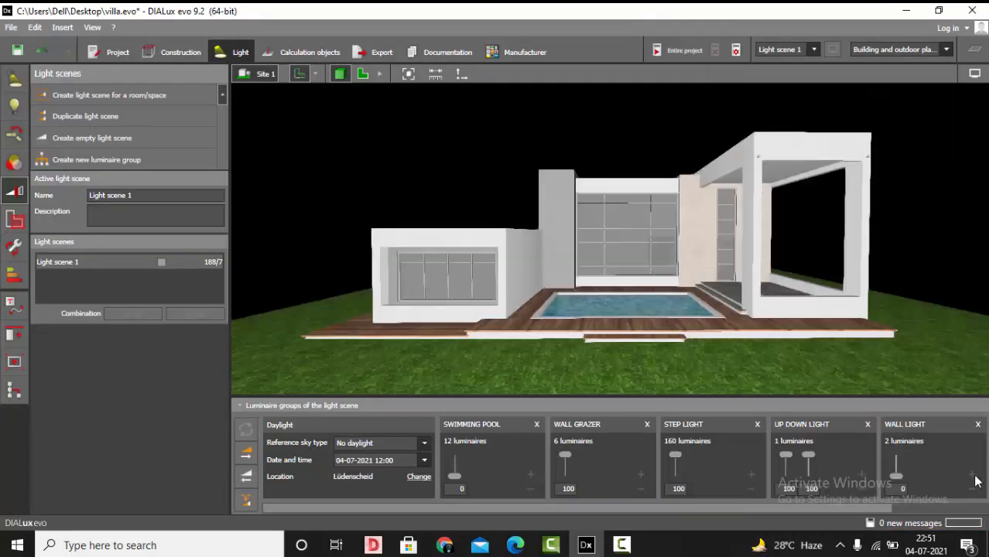
pyautogui.click(915, 510)
pyautogui.click(679, 50)
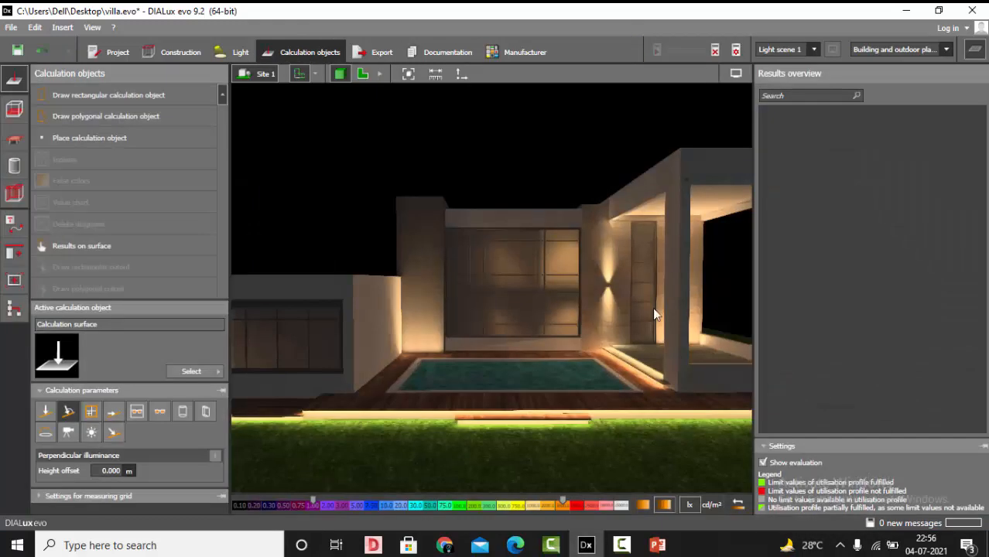
pyautogui.click(465, 294)
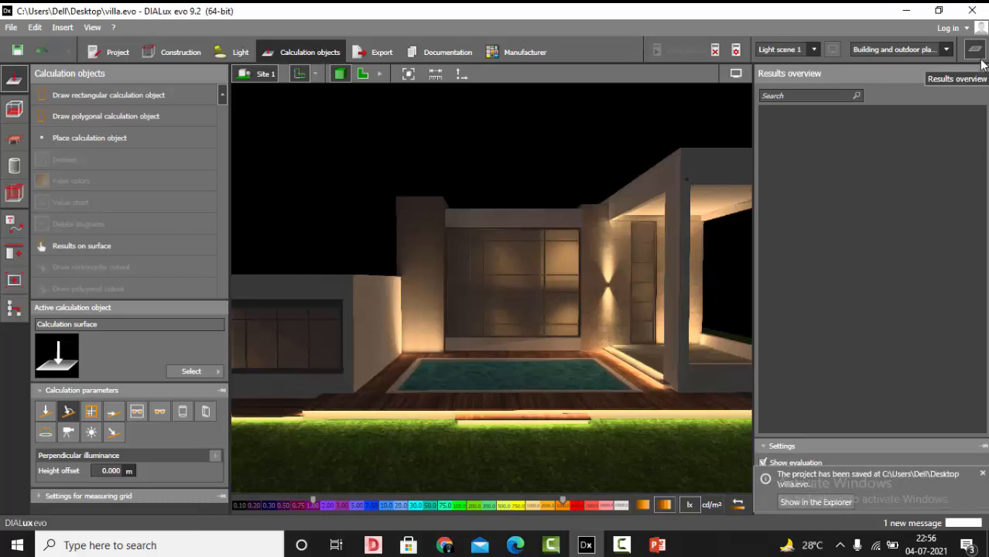
# Hide the results overview, then raytrace the villa view with the indoor lights on and save it as V4.jpg in the VILLA folder.
pyautogui.click(975, 50)
pyautogui.click(372, 52)
pyautogui.click(14, 78)
pyautogui.click(14, 108)
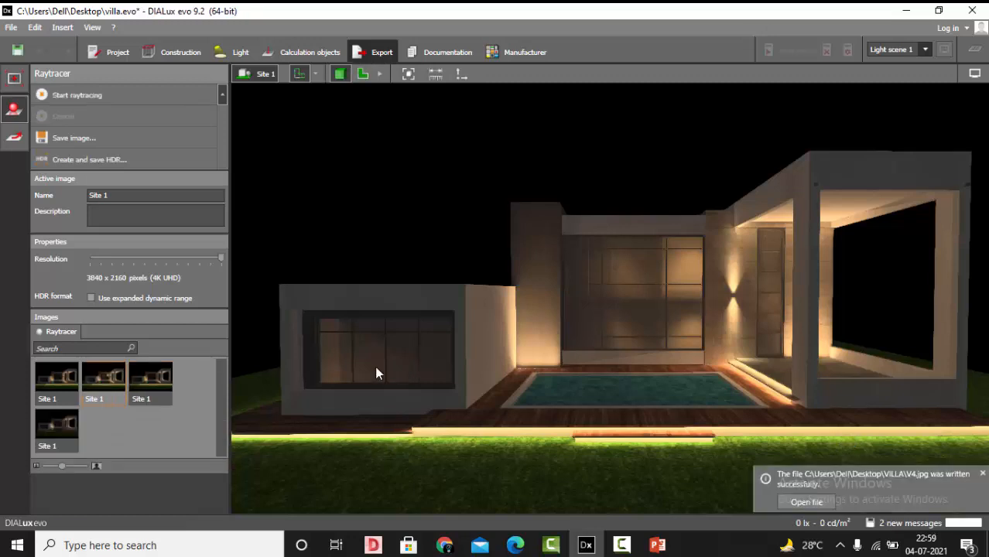
# Set the WALL LIGHT luminaire group to 100 and calculate the entire project.
pyautogui.click(309, 52)
pyautogui.click(241, 53)
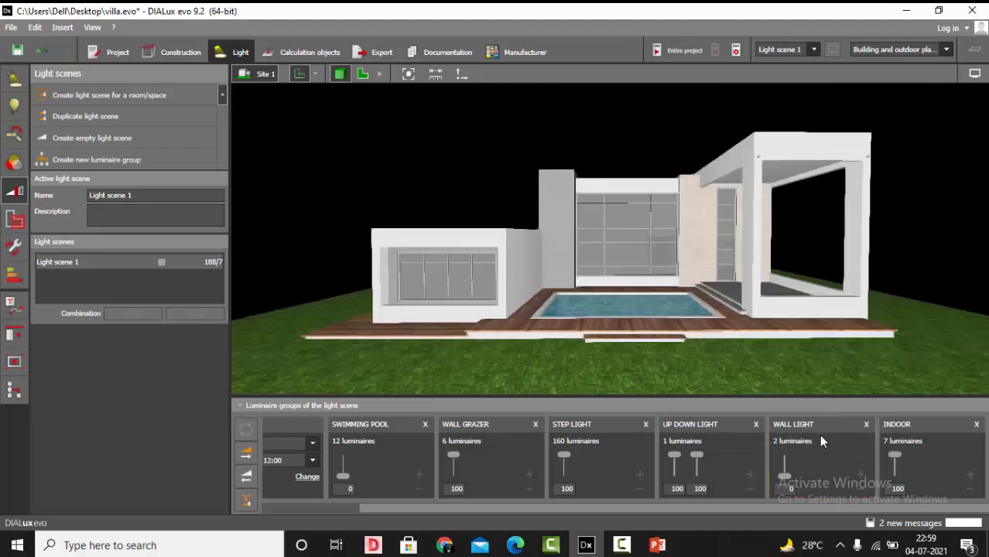
pyautogui.moveTo(785, 475); pyautogui.dragTo(786, 415)
pyautogui.click(284, 54)
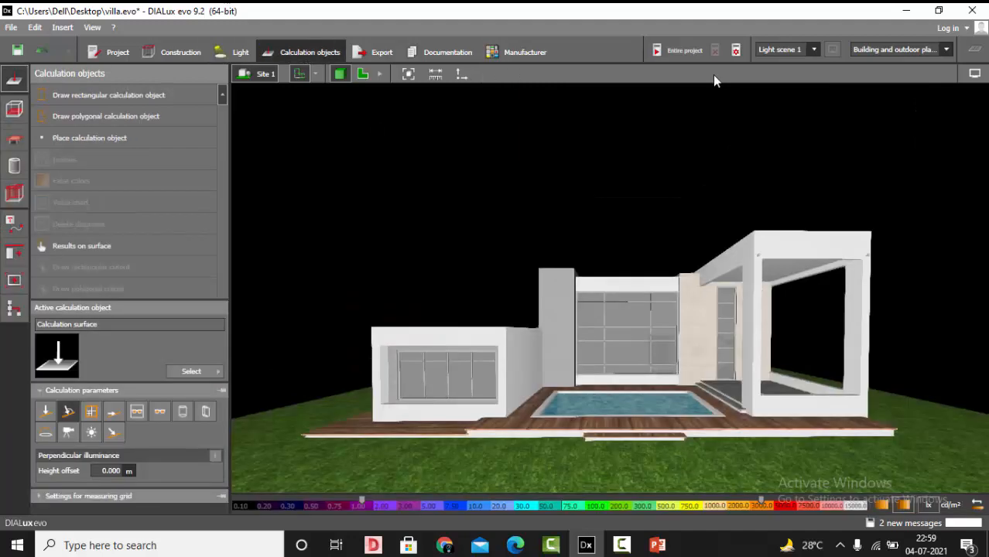
pyautogui.click(680, 50)
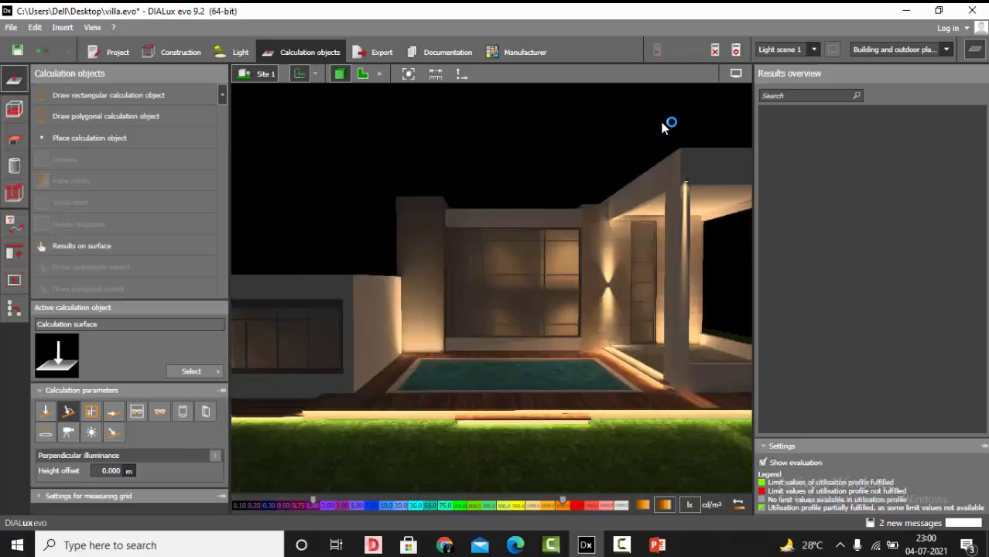
# Hide the results overview, then raytrace the villa view with the wall lights on and save it as V5.jpg in the VILLA folder.
pyautogui.click(976, 51)
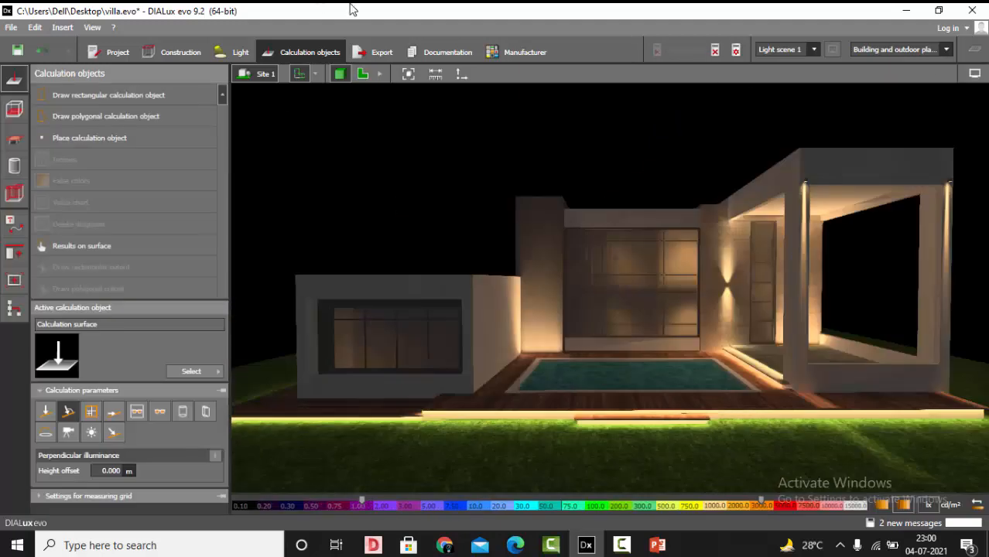
pyautogui.click(374, 53)
pyautogui.click(21, 138)
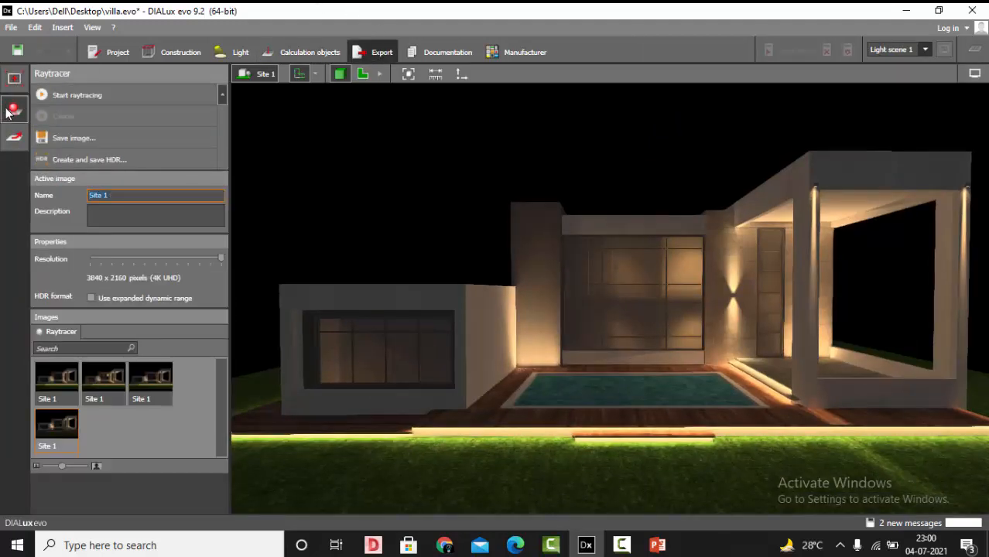
pyautogui.click(527, 295)
# Switch on the SWIMMING POOL group, calculate the entire project, and raytrace and save the view as V6, declining the save reminder.
pyautogui.click(302, 52)
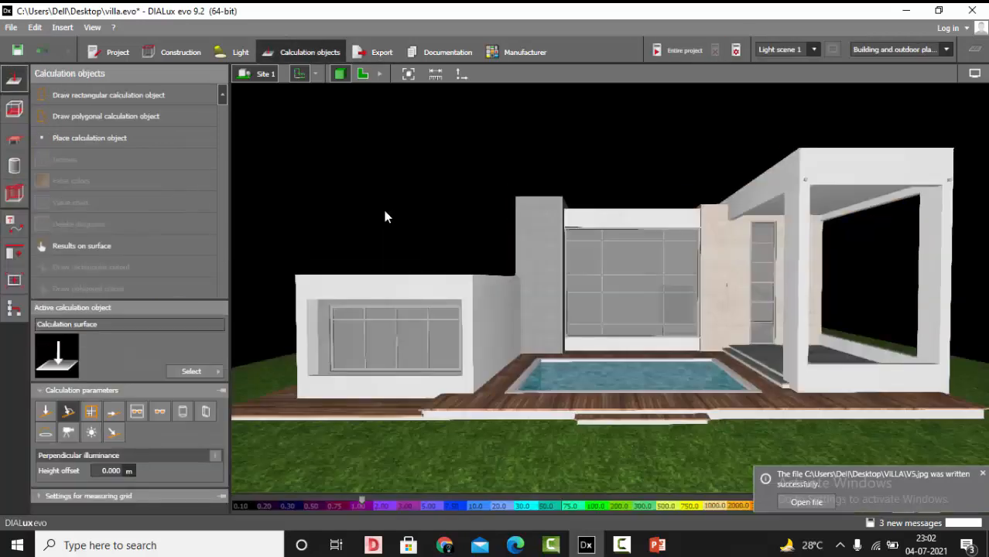
pyautogui.click(236, 54)
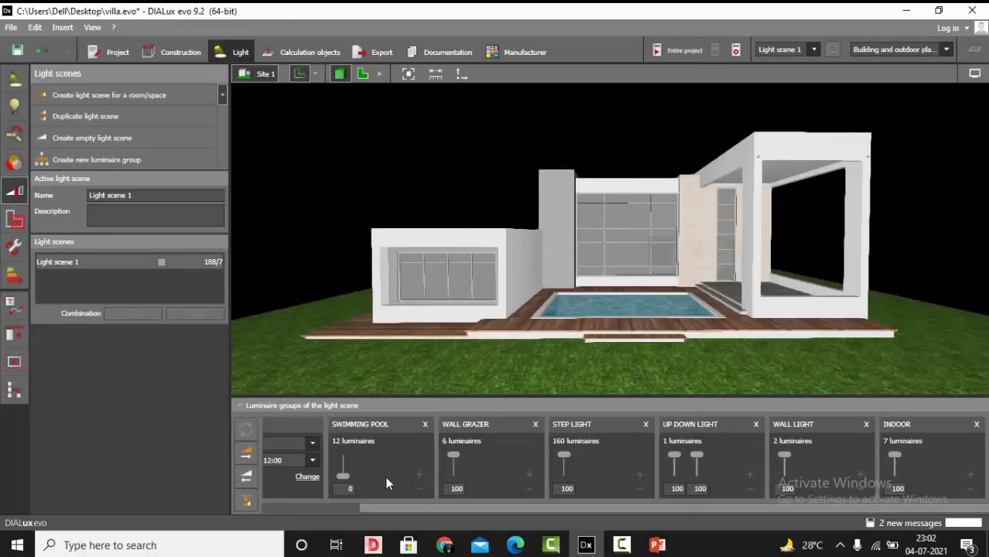
pyautogui.click(310, 52)
pyautogui.click(679, 50)
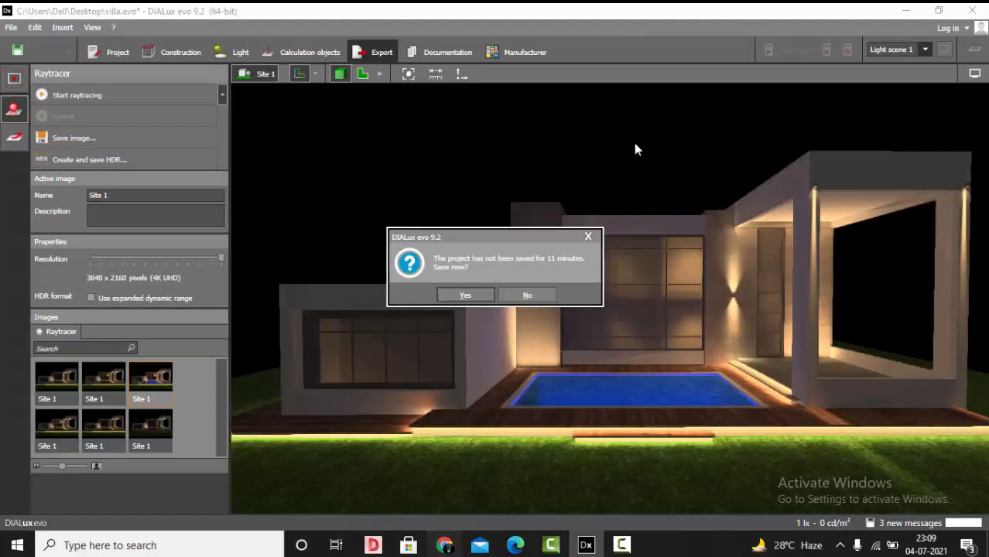
pyautogui.click(524, 296)
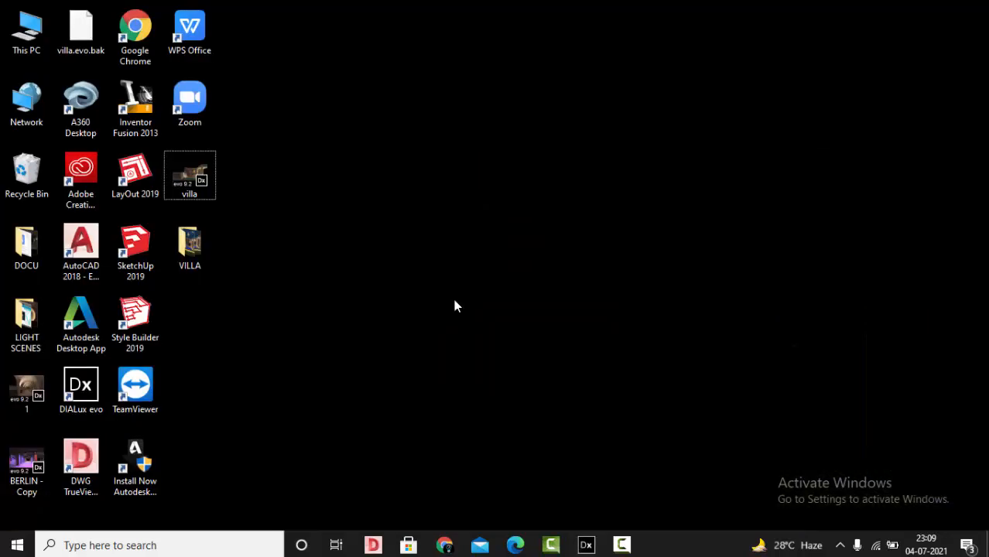
# Open the VILLA folder on the desktop in a maximised window to view the saved images.
pyautogui.click(204, 255)
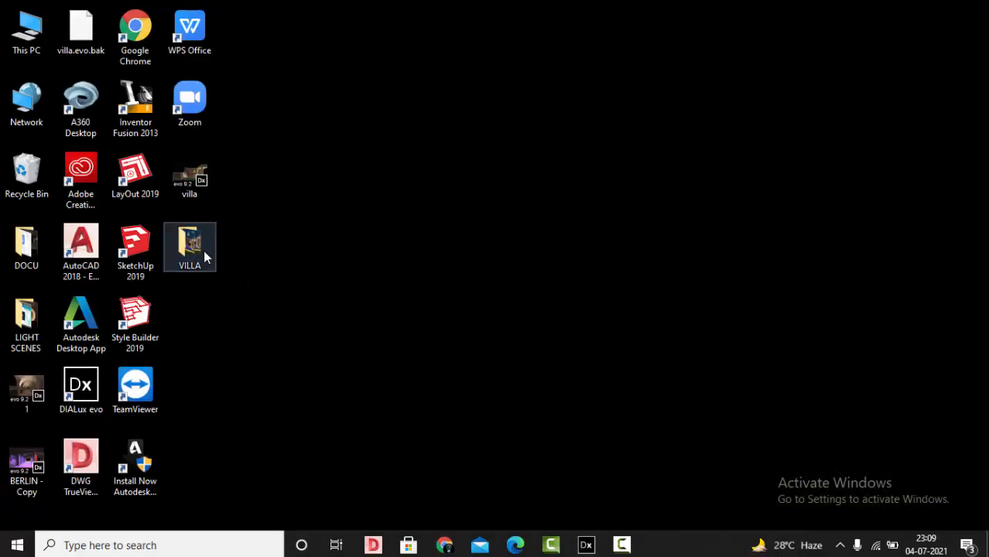
pyautogui.doubleClick(204, 252)
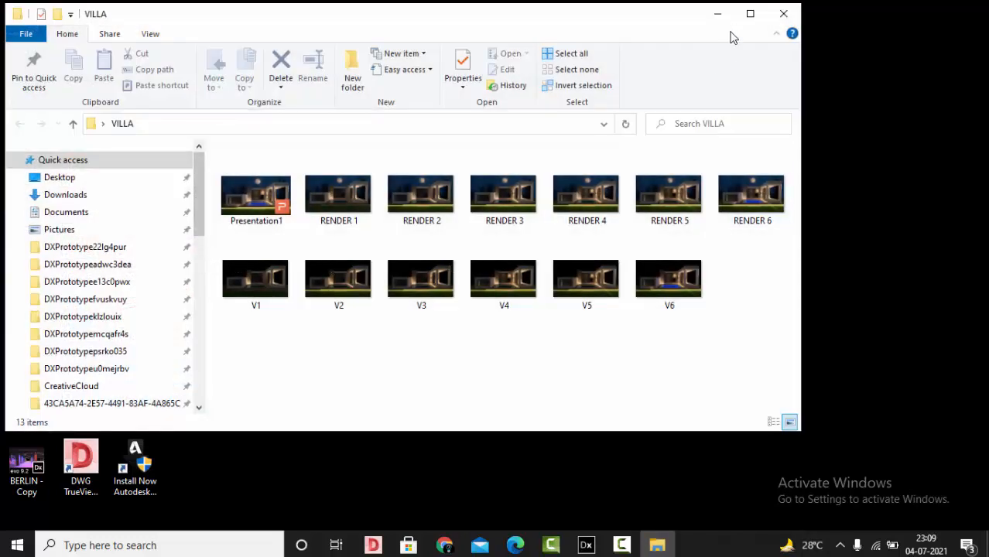
pyautogui.click(748, 17)
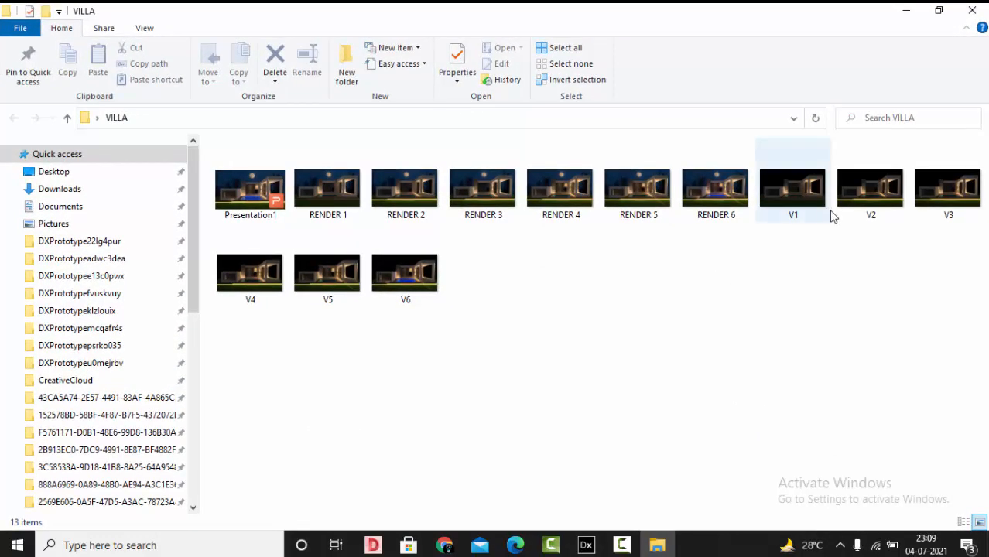
# View the saved images V1 to V6 in sequence to compare the villa's lighting stages.
pyautogui.click(810, 200)
pyautogui.doubleClick(810, 200)
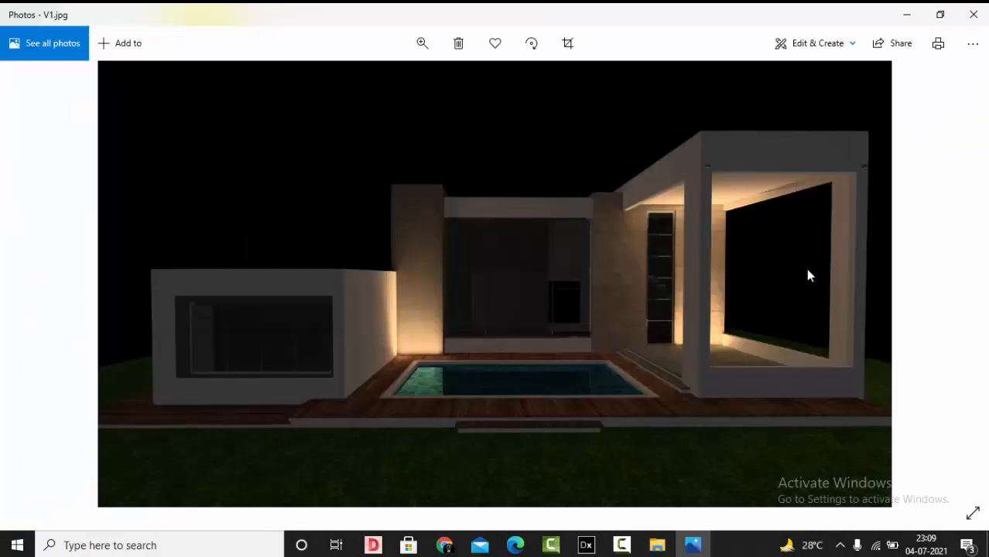
pyautogui.press('Right')
pyautogui.press('Right')
pyautogui.press('Right')
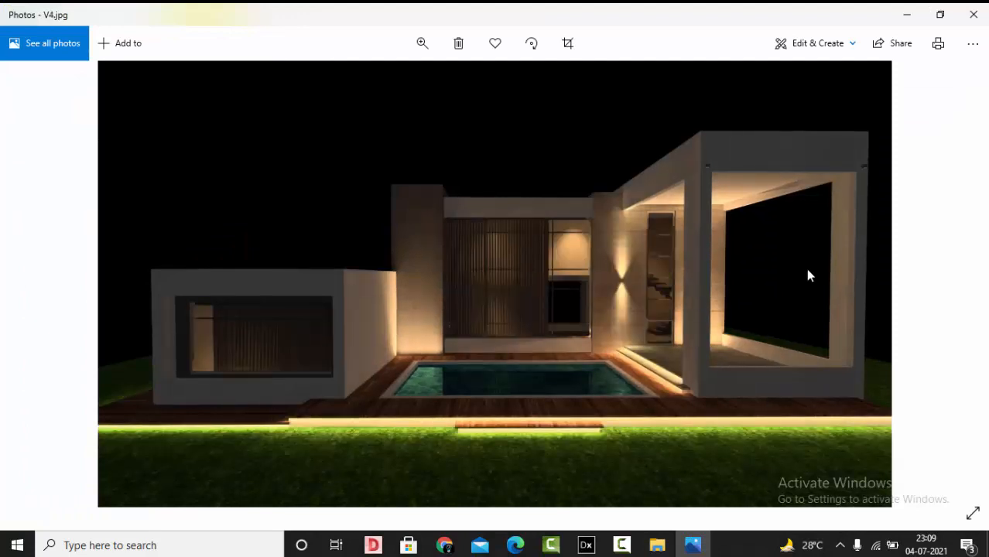
pyautogui.press('Right')
pyautogui.press('Right')
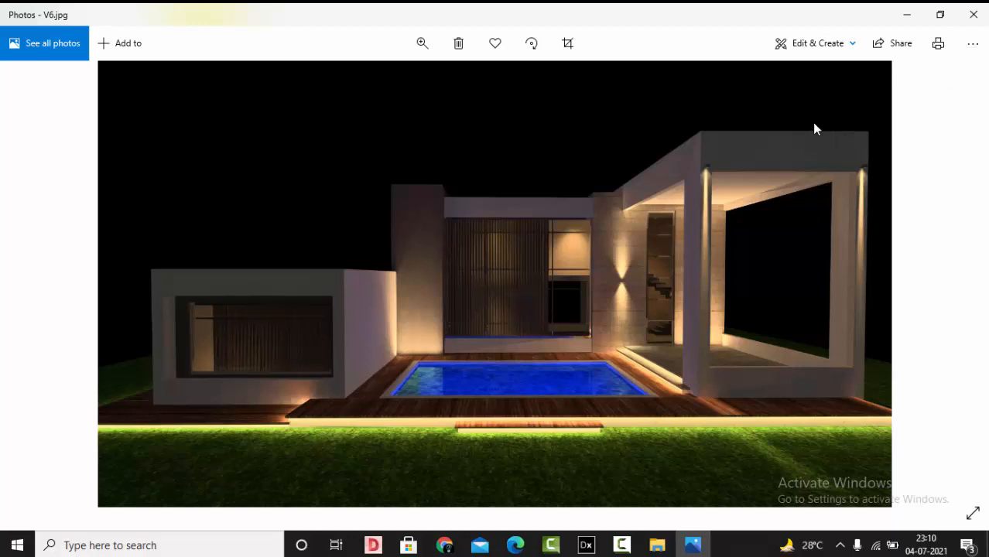
# Close the V6 image, then open RENDER 1 and view the edited images through RENDER 6.
pyautogui.click(973, 22)
pyautogui.click(316, 188)
pyautogui.doubleClick(316, 186)
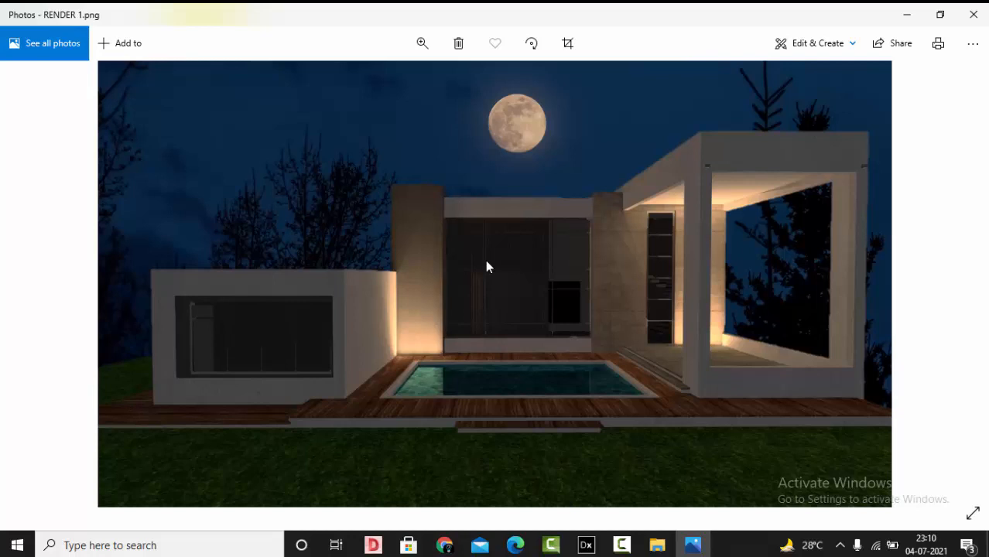
pyautogui.press('Right')
pyautogui.press('Right')
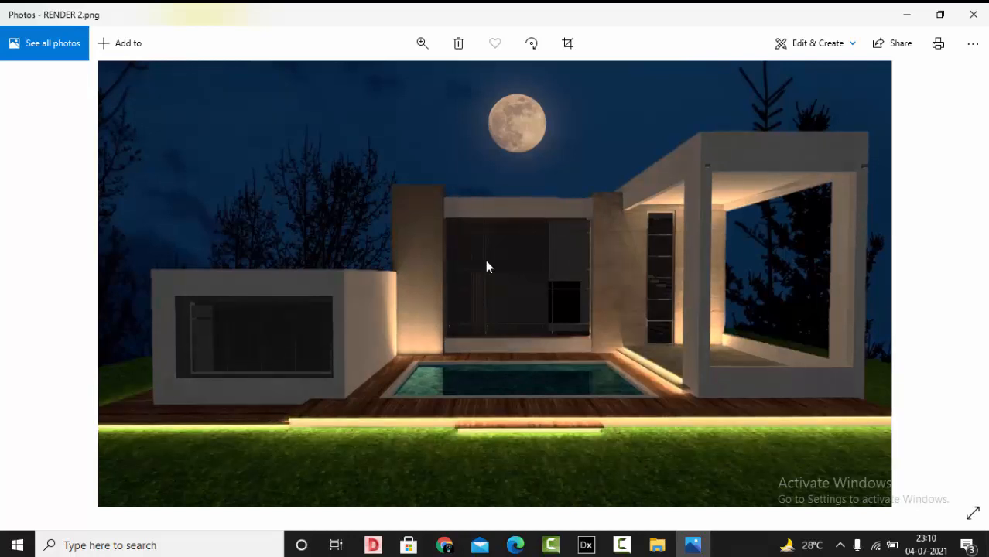
pyautogui.press('Right')
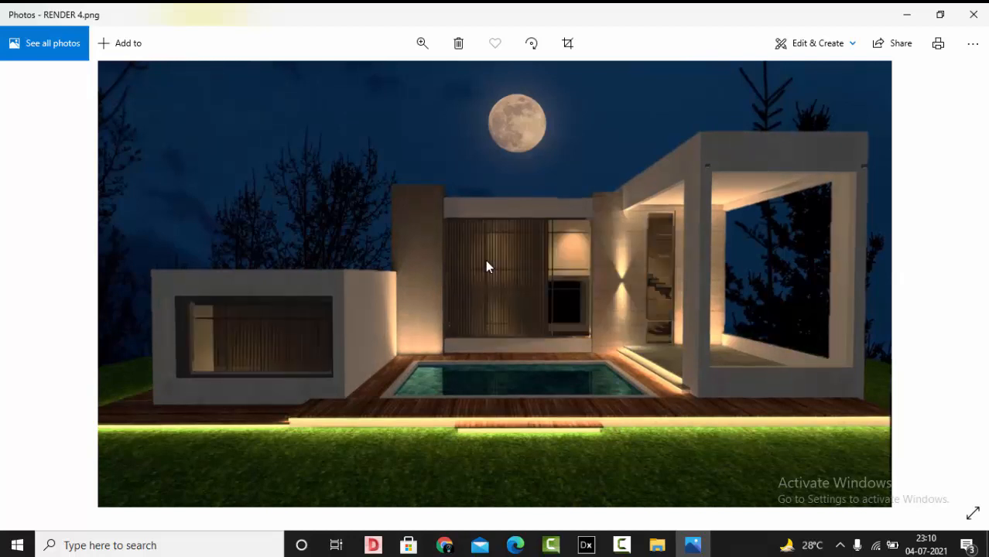
pyautogui.press('Right')
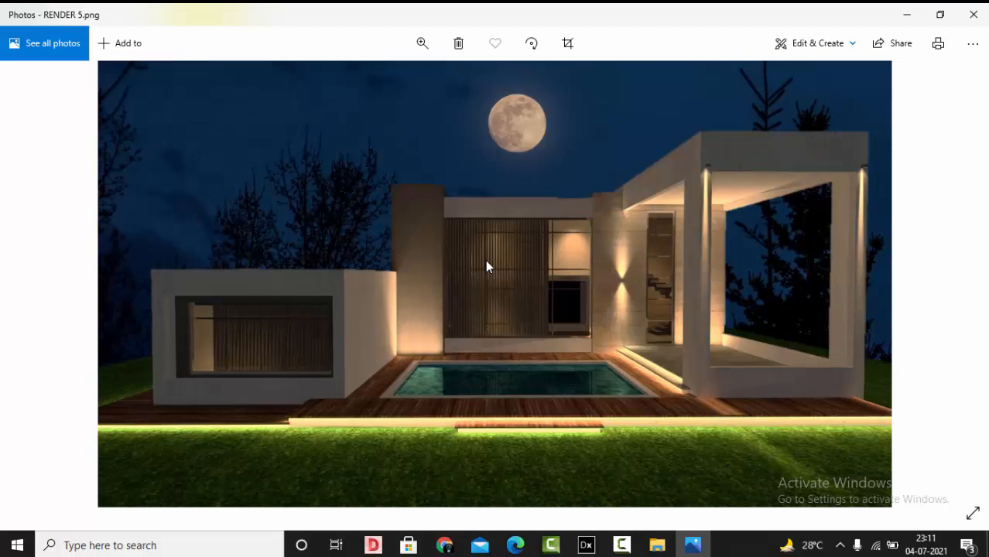
pyautogui.press('Right')
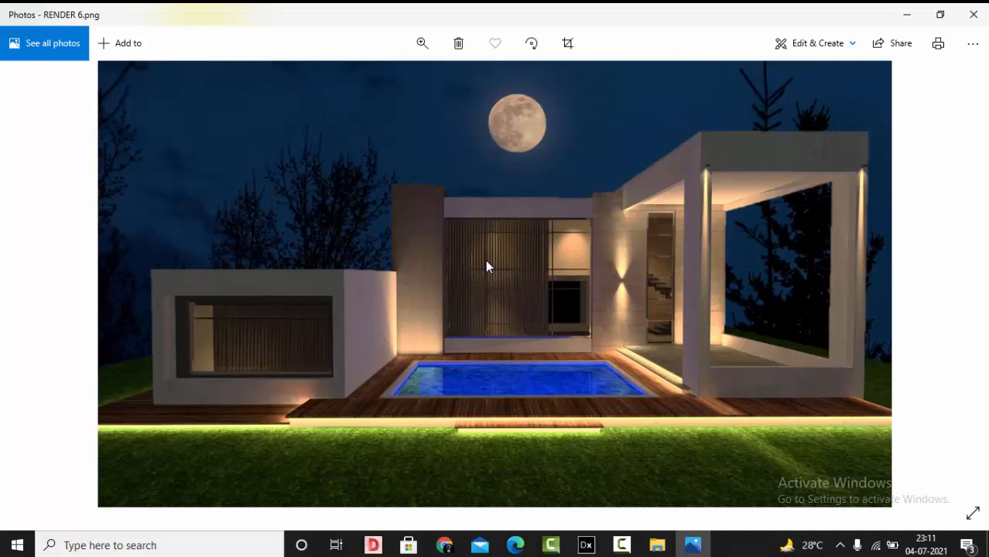
# Switch to Chrome, open the Clipchamp site from the search results, decline cookies and start the free editor.
pyautogui.click(551, 545)
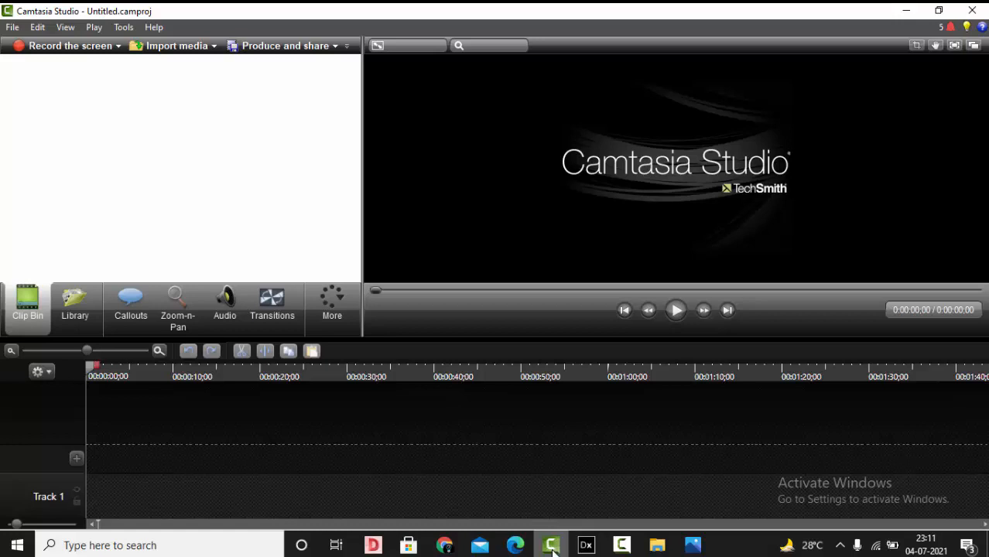
pyautogui.click(445, 546)
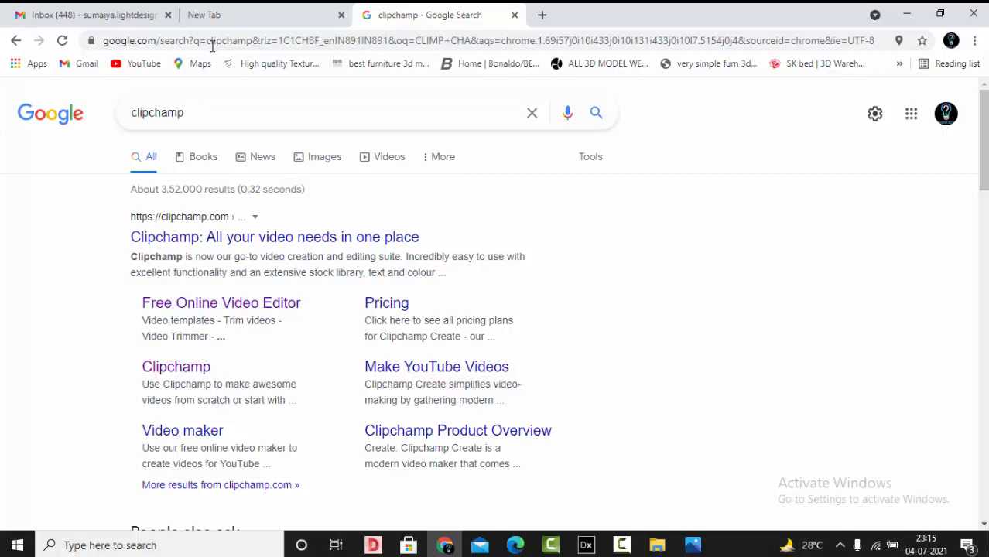
pyautogui.click(186, 240)
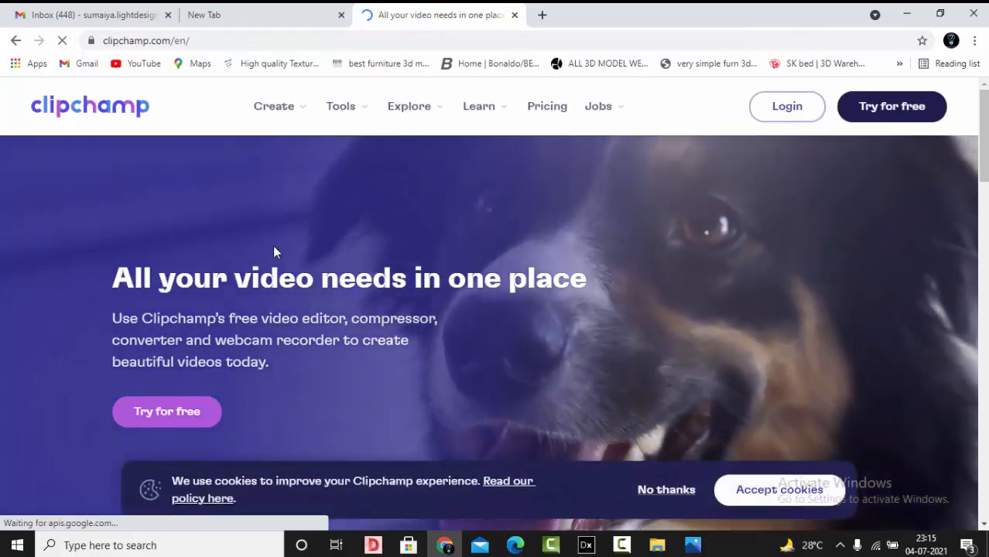
pyautogui.scroll(-1, 294, 232)
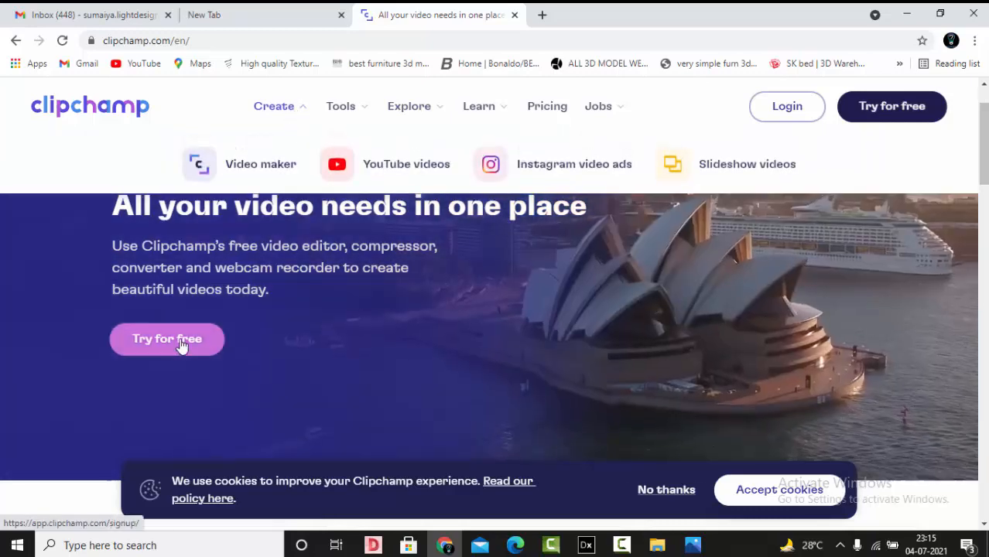
pyautogui.click(679, 490)
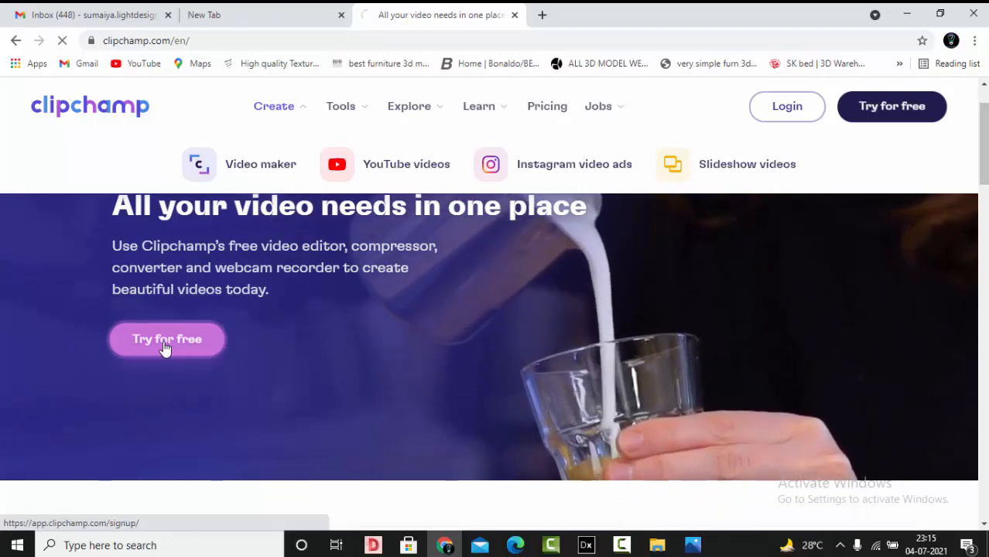
pyautogui.click(164, 347)
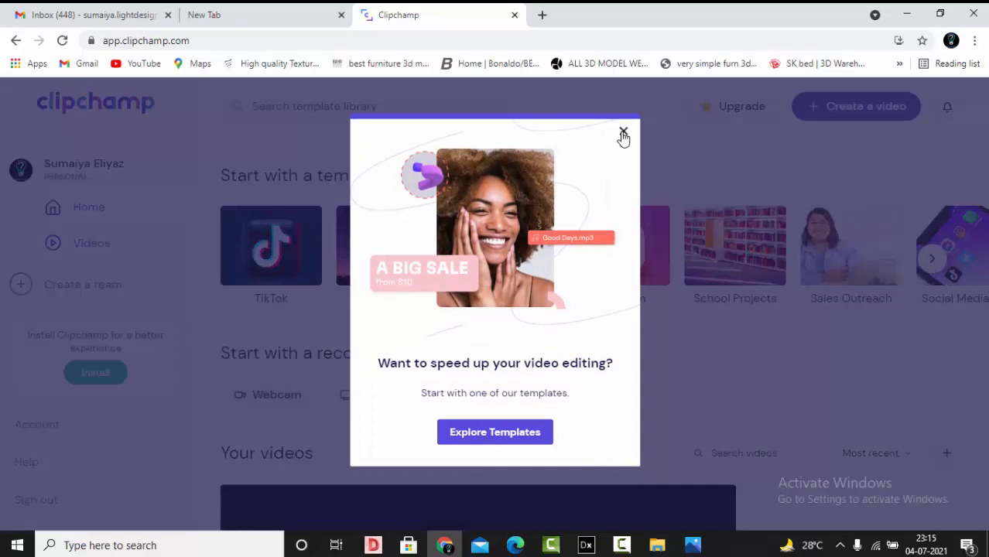
# Dismiss the template suggestion and create a new blank video project.
pyautogui.click(623, 132)
pyautogui.scroll(-1, 851, 120)
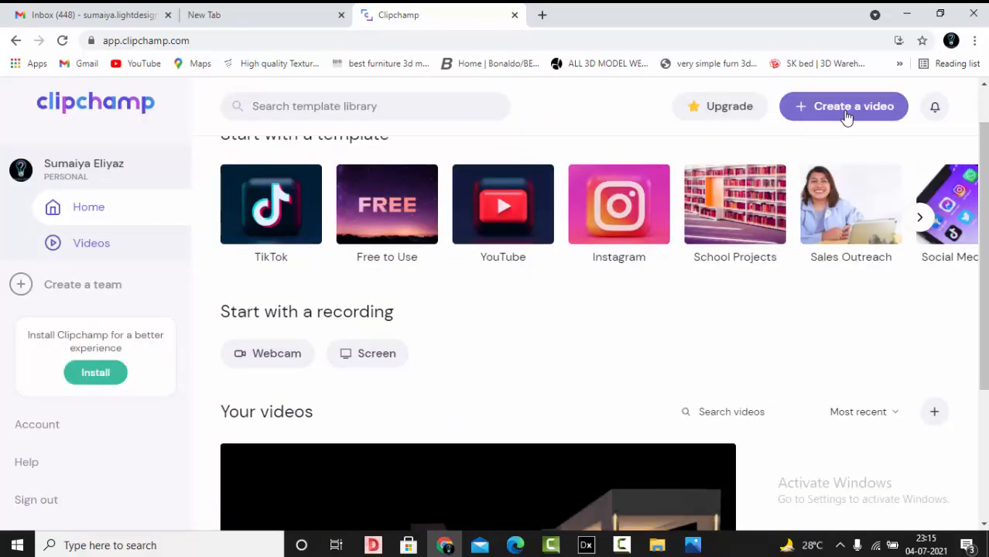
pyautogui.click(846, 114)
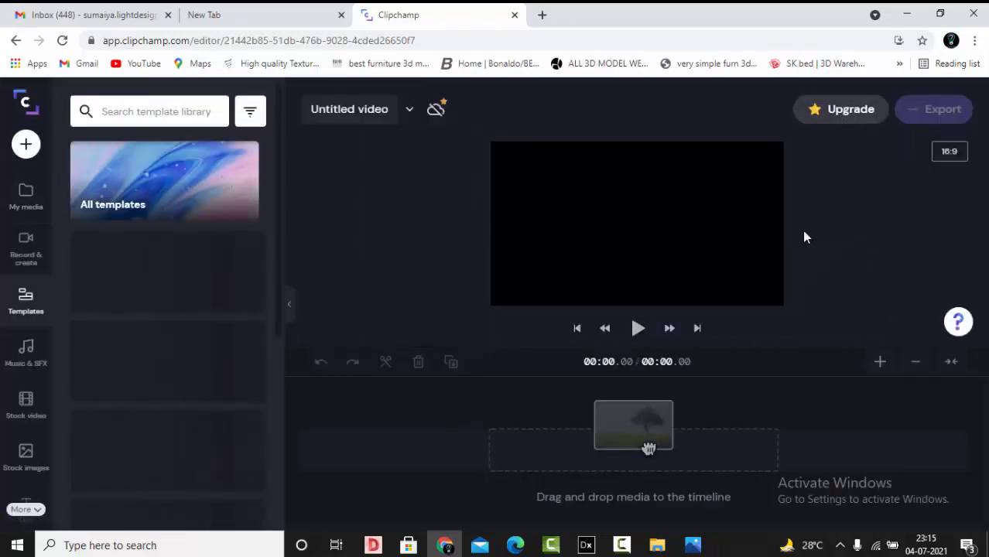
# Import the images RENDER 1 to RENDER 6 from the VILLA folder into the project's media.
pyautogui.click(27, 194)
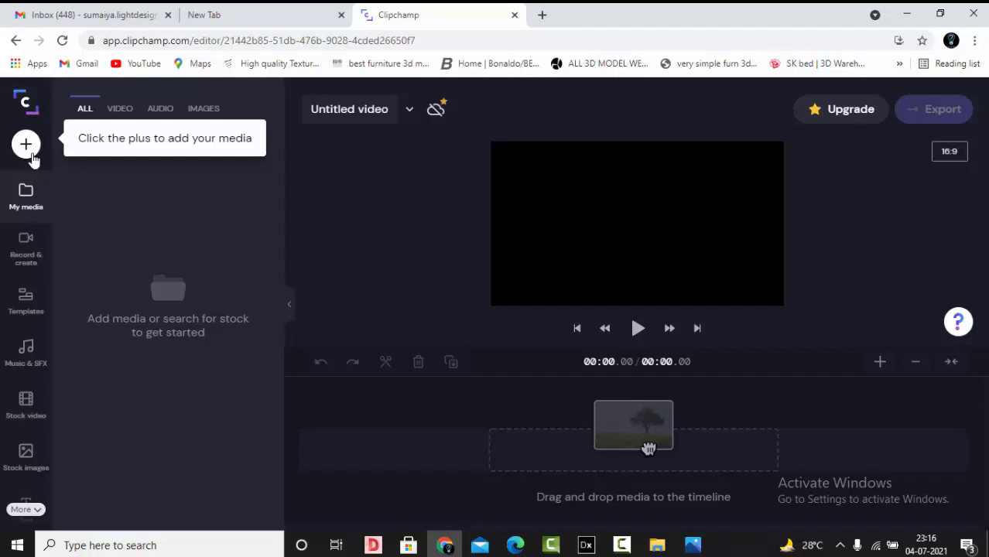
pyautogui.click(30, 151)
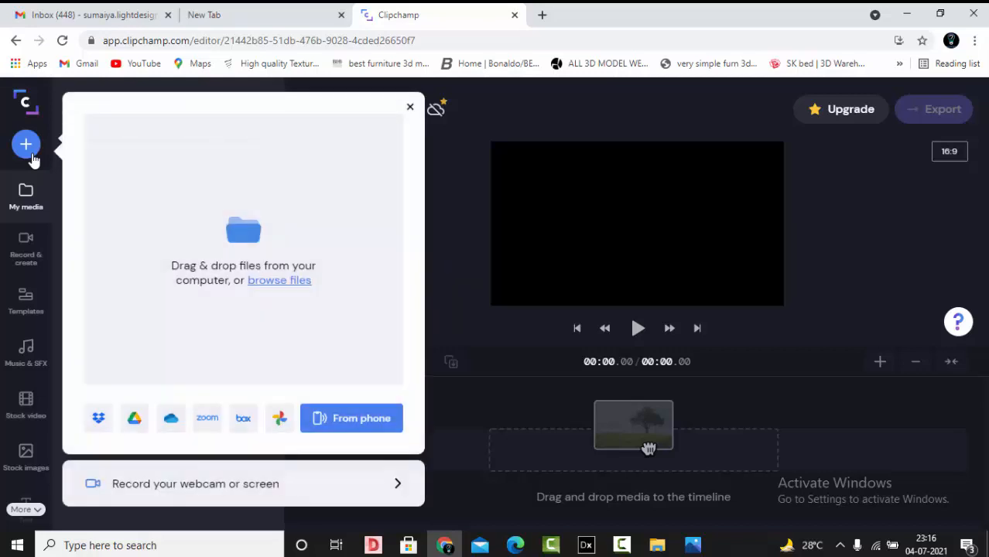
pyautogui.click(281, 280)
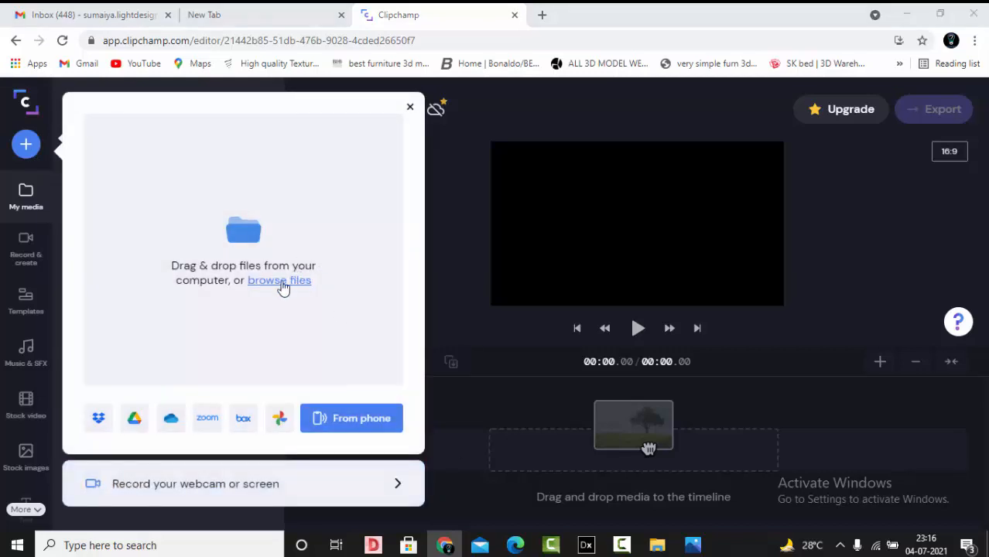
pyautogui.click(242, 123)
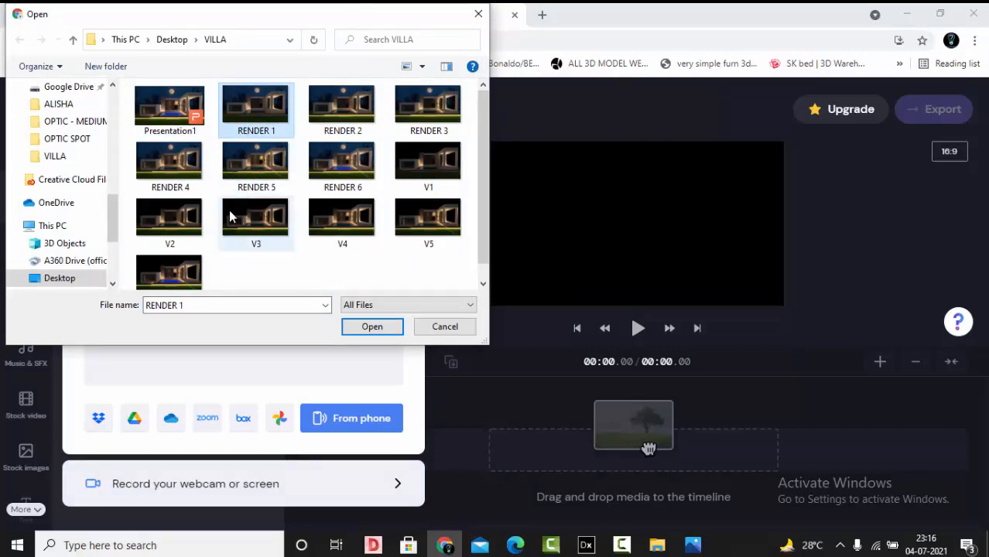
pyautogui.keyDown('shift'); pyautogui.click(378, 174); pyautogui.keyUp('shift')
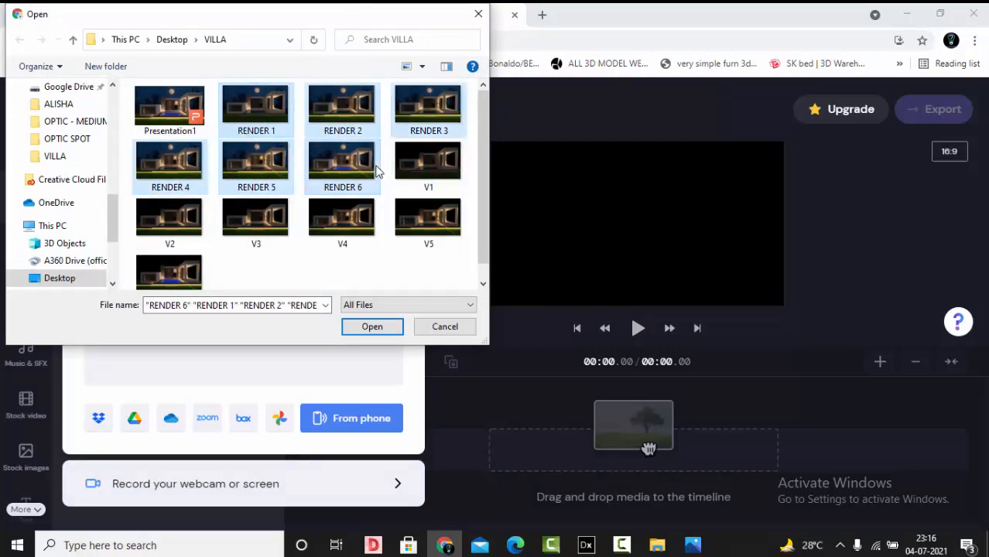
pyautogui.click(372, 332)
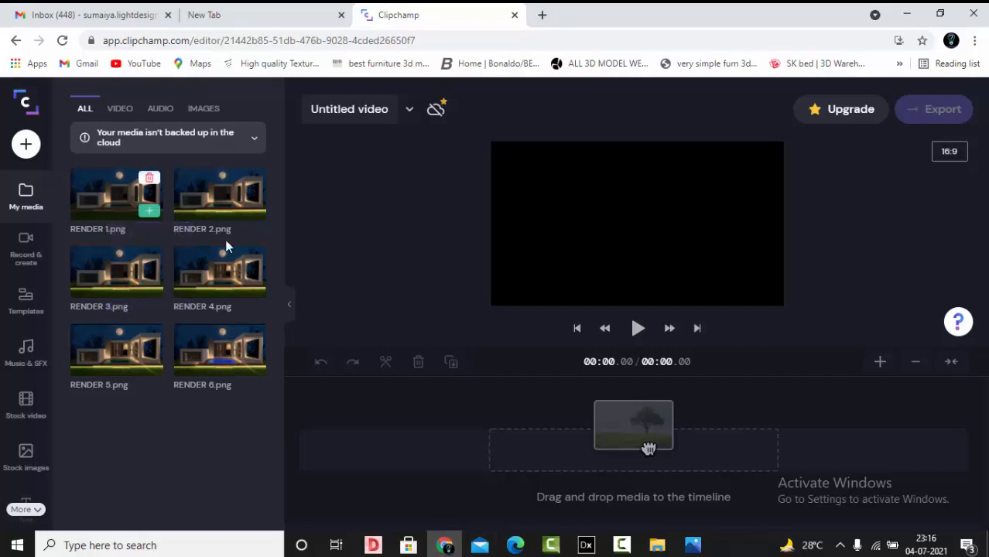
# Place RENDER 1.png at the start of the timeline and shorten the clip to about 3 seconds.
pyautogui.moveTo(115, 206)
pyautogui.moveTo(113, 202); pyautogui.dragTo(340, 461)
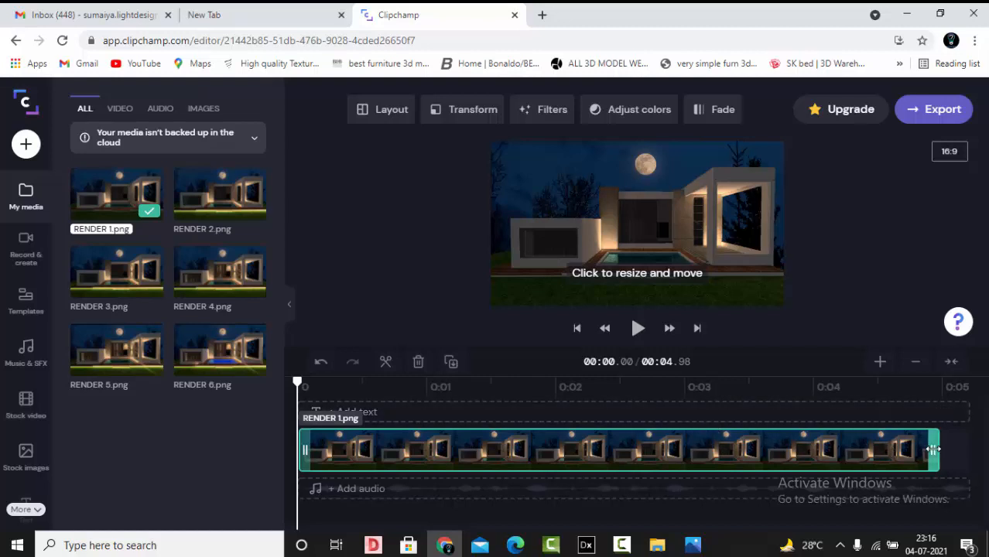
pyautogui.moveTo(934, 449); pyautogui.dragTo(678, 448)
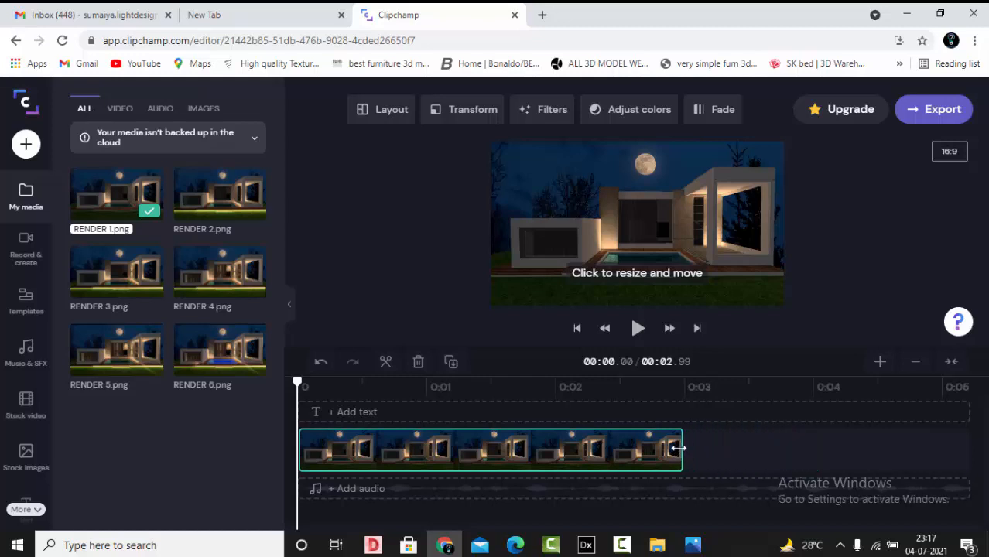
pyautogui.click(702, 453)
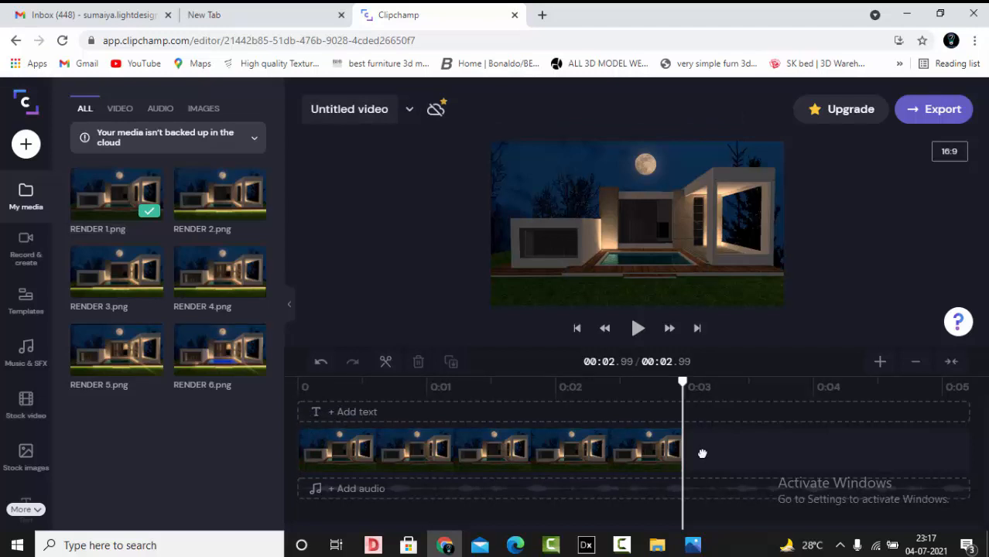
# Add RENDER 2.png after RENDER 1, shorten it to end at about 7 seconds and fit the timeline to view.
pyautogui.moveTo(219, 198); pyautogui.dragTo(613, 464)
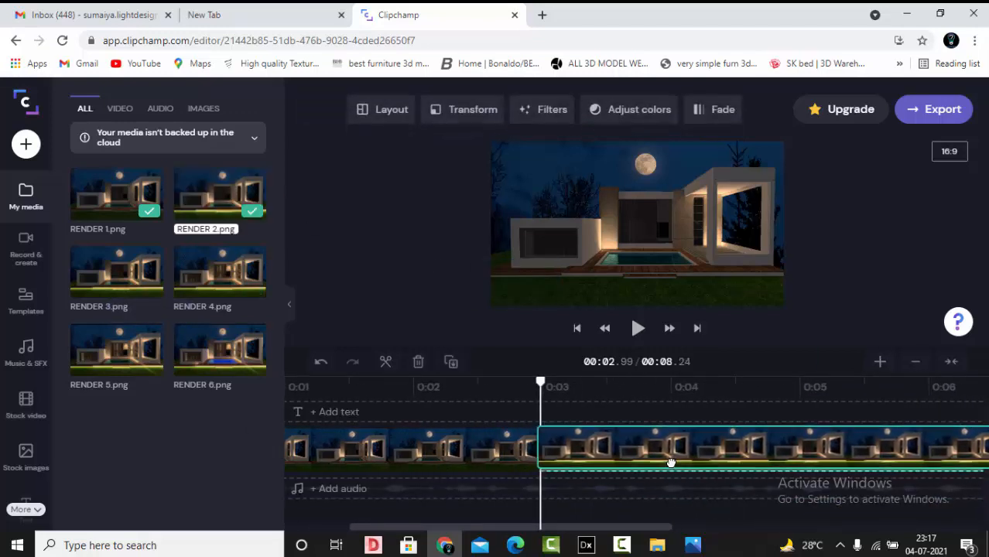
pyautogui.moveTo(710, 527); pyautogui.dragTo(854, 527)
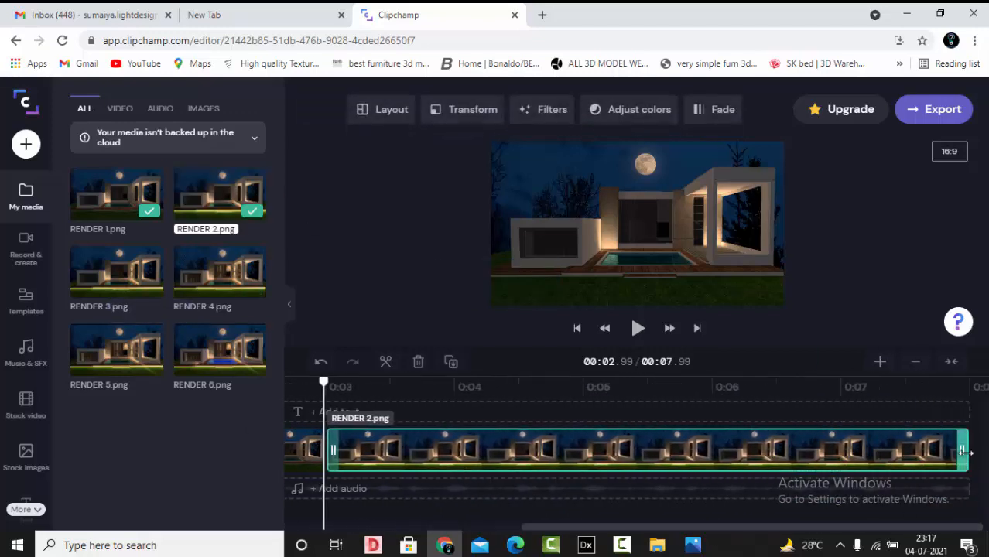
pyautogui.moveTo(962, 450); pyautogui.dragTo(863, 454)
pyautogui.click(951, 363)
pyautogui.click(894, 456)
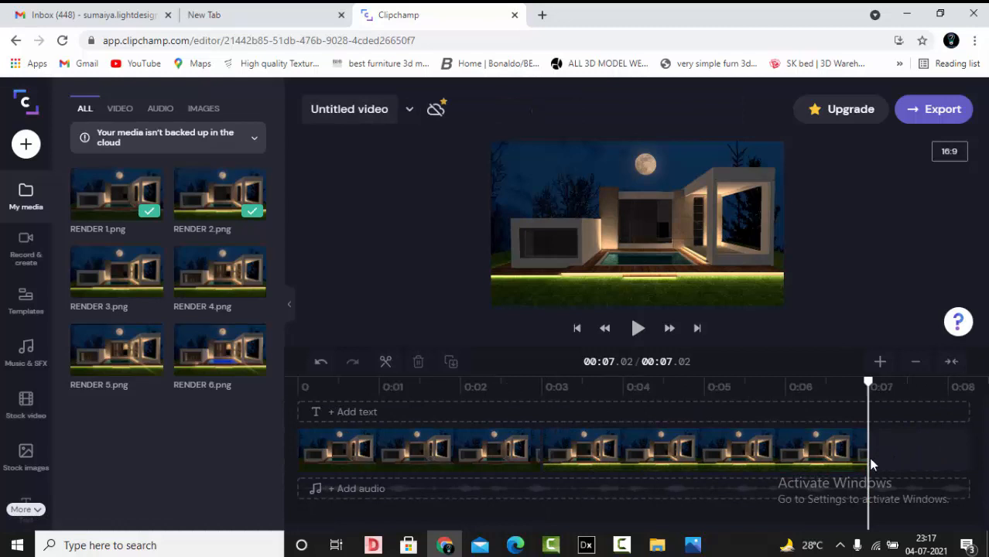
# Shorten the RENDER 2 clip so that it ends at about 6 seconds on the timeline.
pyautogui.click(777, 469)
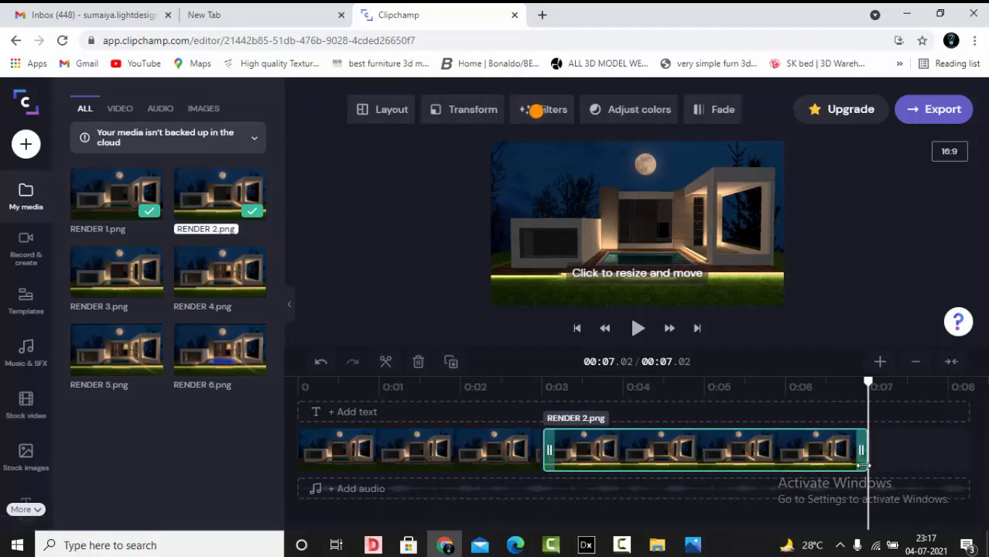
pyautogui.moveTo(861, 451); pyautogui.dragTo(780, 452)
pyautogui.click(515, 450)
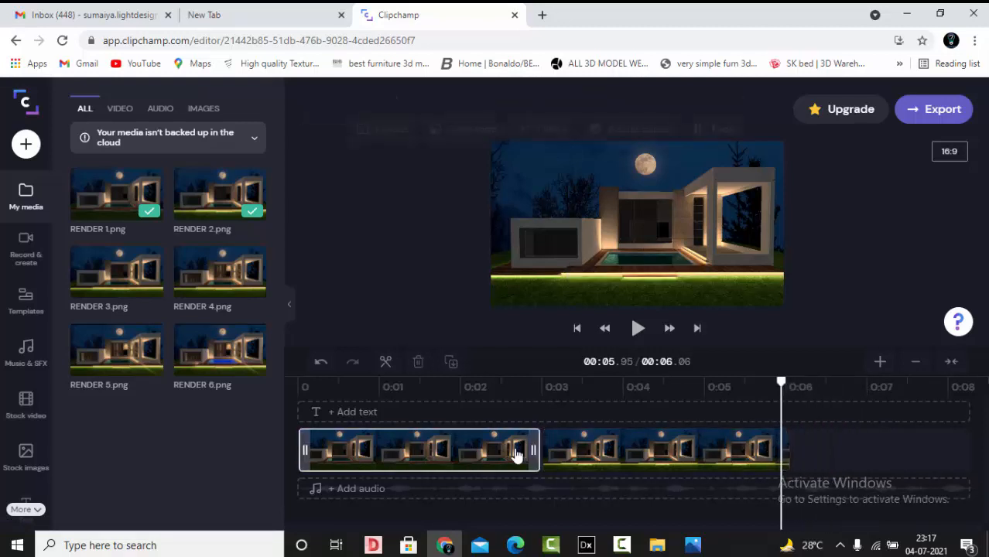
pyautogui.moveTo(782, 379)
pyautogui.mouseDown()
pyautogui.moveTo(523, 391)
pyautogui.moveTo(823, 387)
pyautogui.moveTo(764, 383)
pyautogui.mouseUp()
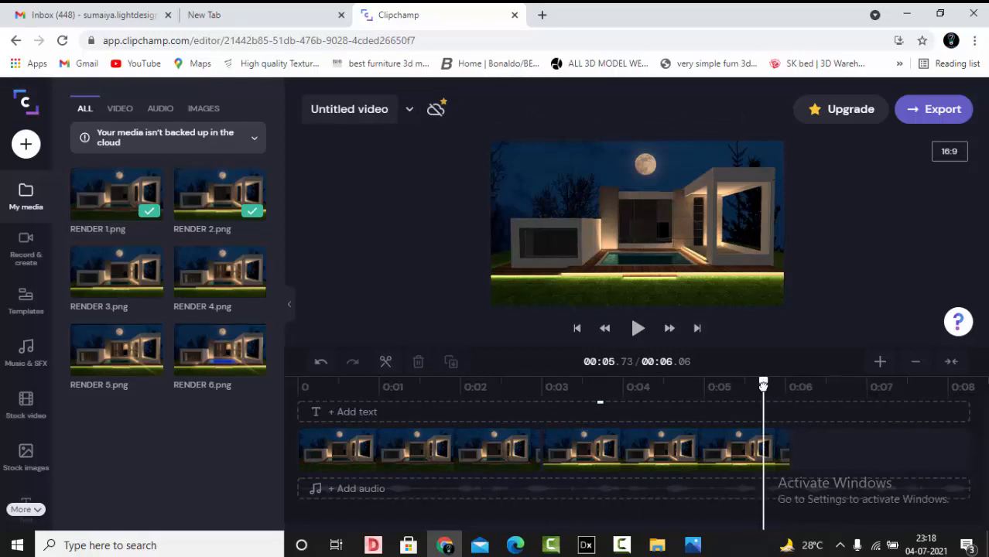
pyautogui.click(789, 449)
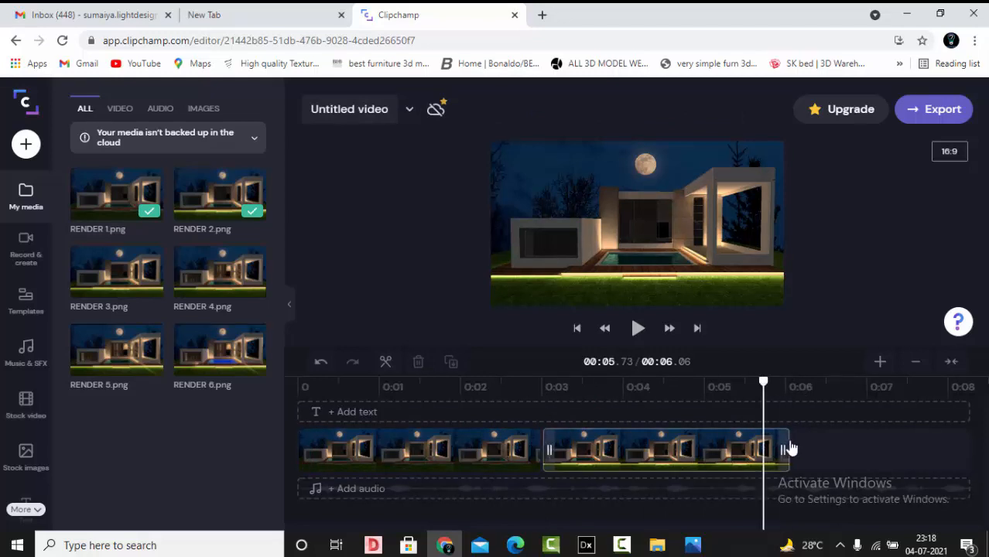
pyautogui.click(745, 451)
pyautogui.click(746, 451)
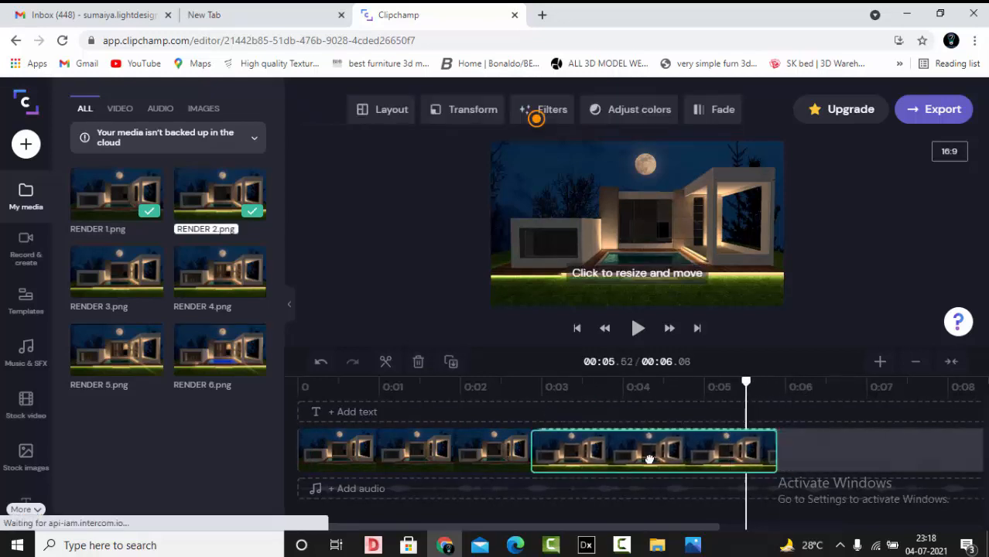
# Add RENDER 3.png directly after RENDER 2 and shorten the clip so that it ends at about 9 seconds.
pyautogui.click(809, 451)
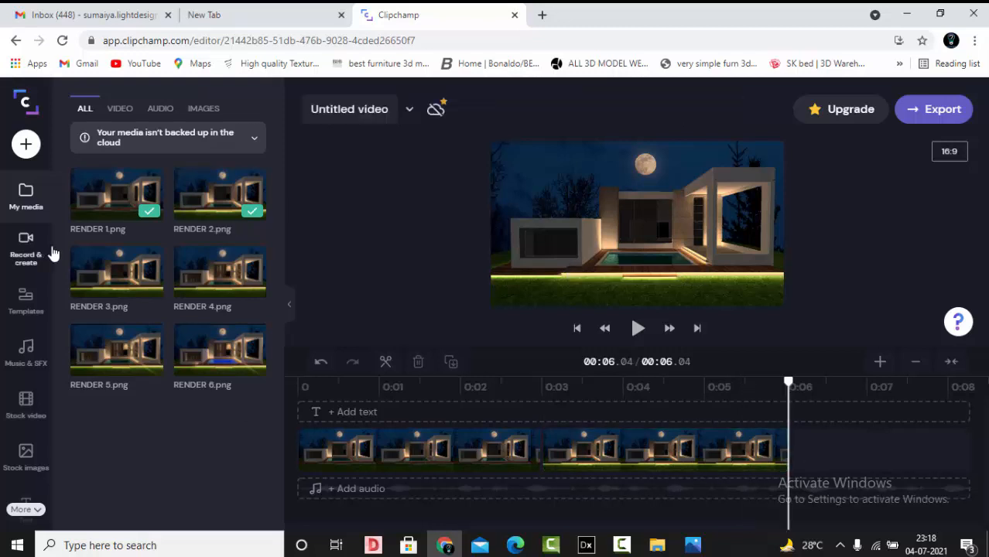
pyautogui.moveTo(112, 271)
pyautogui.moveTo(112, 271); pyautogui.dragTo(752, 459)
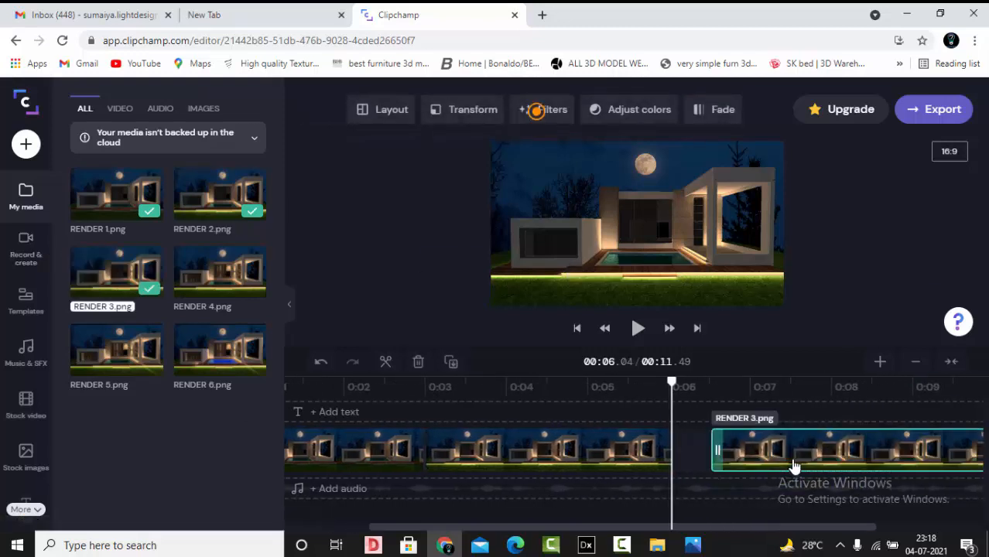
pyautogui.click(951, 361)
pyautogui.moveTo(944, 447); pyautogui.dragTo(829, 453)
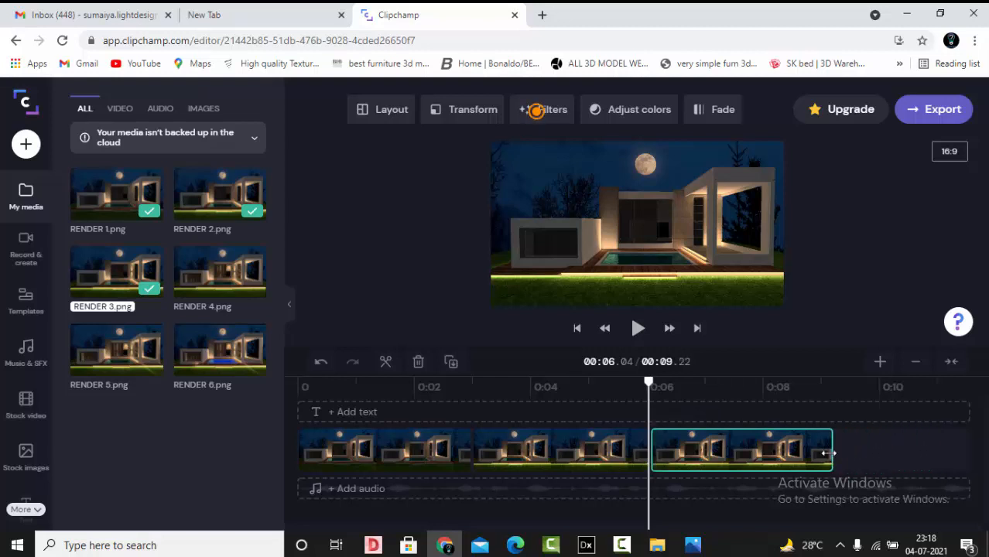
pyautogui.click(865, 455)
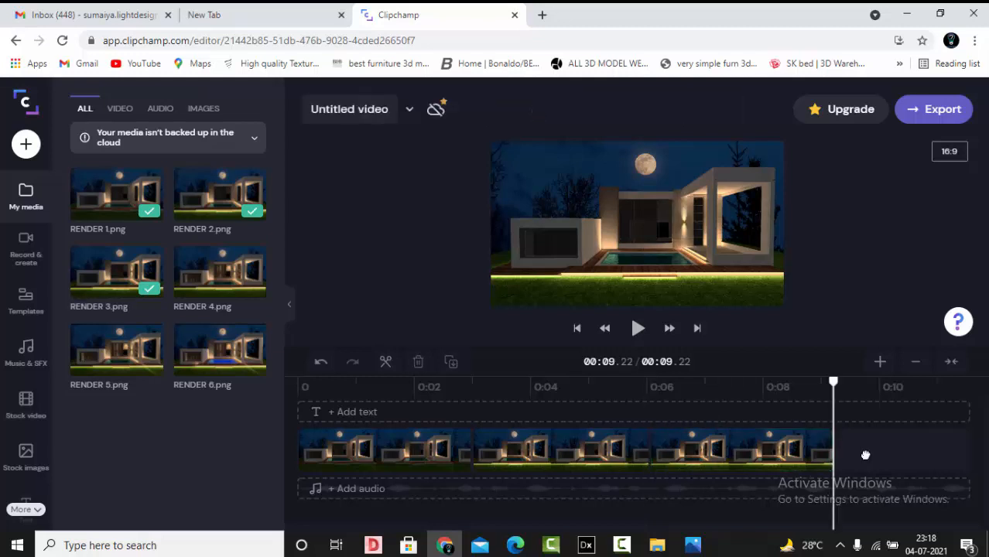
pyautogui.moveTo(831, 440); pyautogui.dragTo(819, 438)
pyautogui.click(842, 458)
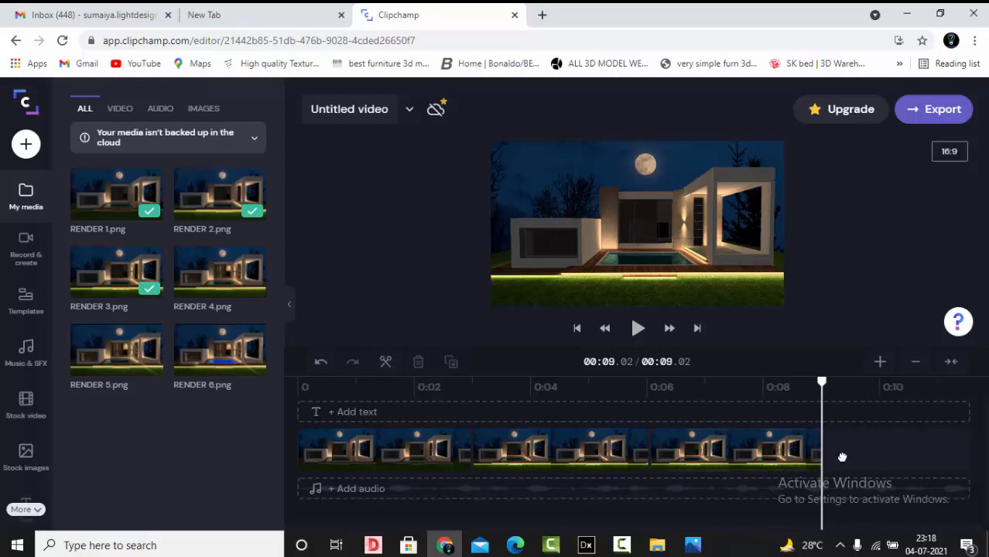
# Add RENDER 4.png directly after RENDER 3 and shorten the clip so that it ends at about 12 seconds.
pyautogui.moveTo(221, 277); pyautogui.dragTo(845, 451)
pyautogui.click(951, 362)
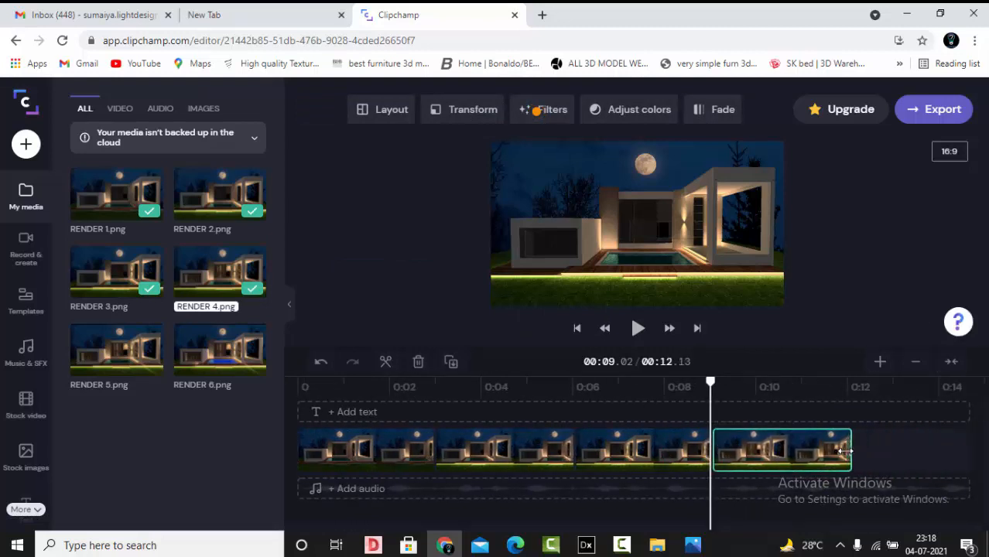
pyautogui.click(879, 452)
# Add RENDER 5.png directly after RENDER 4 and shorten the clip so that it ends at about 15 seconds.
pyautogui.moveTo(127, 348); pyautogui.dragTo(854, 450)
pyautogui.click(951, 362)
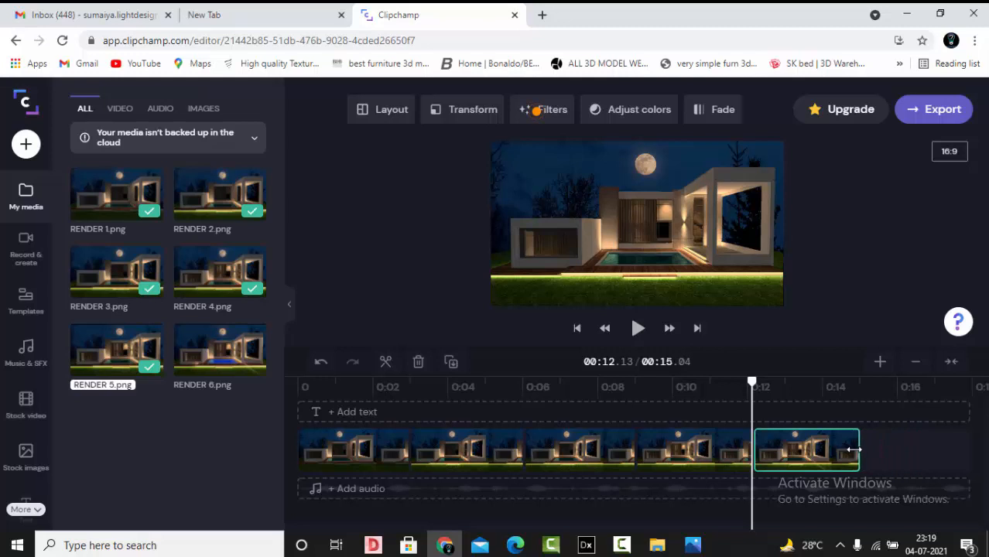
pyautogui.click(878, 447)
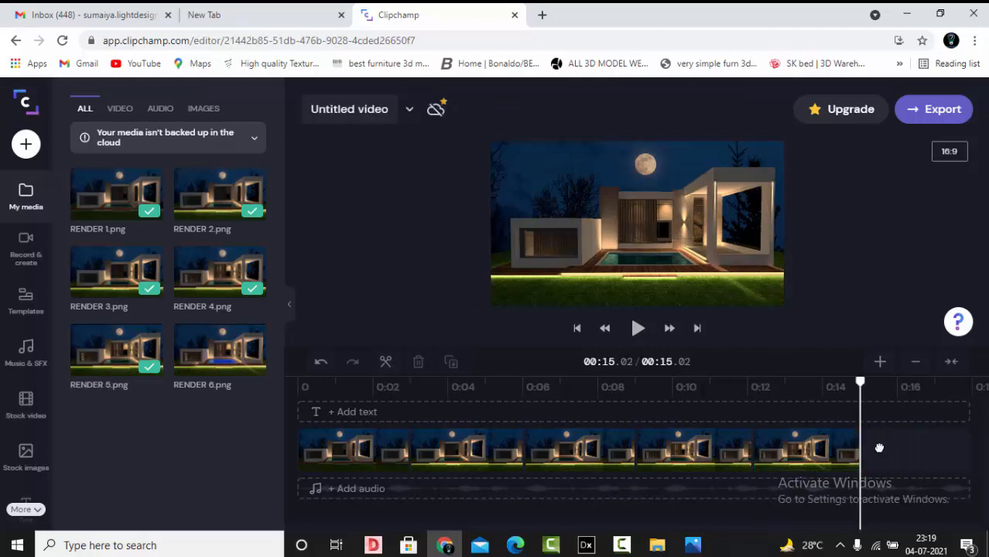
# Add RENDER 6.png directly after RENDER 5 and shorten the clip so that it ends at about 18 seconds.
pyautogui.moveTo(196, 342); pyautogui.dragTo(882, 455)
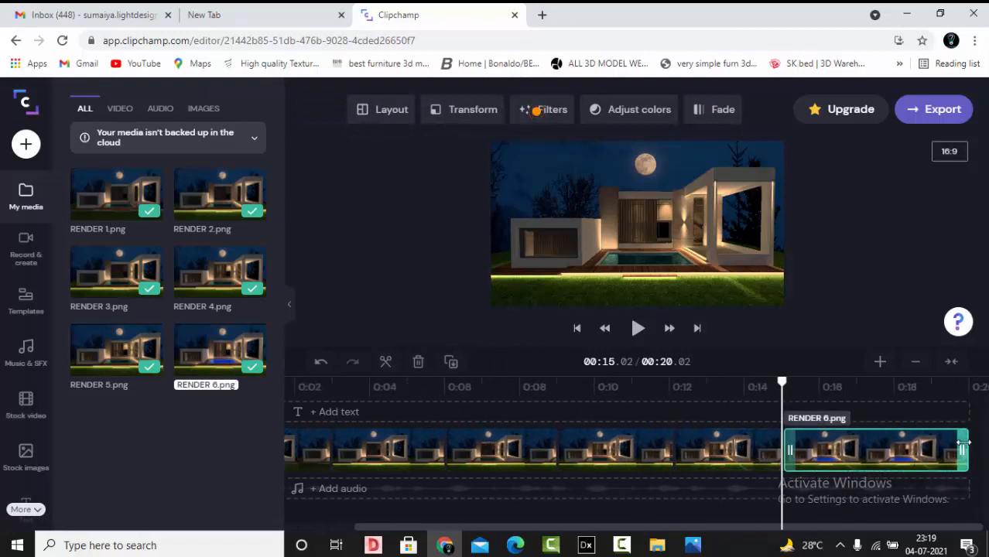
pyautogui.moveTo(962, 443); pyautogui.dragTo(813, 456)
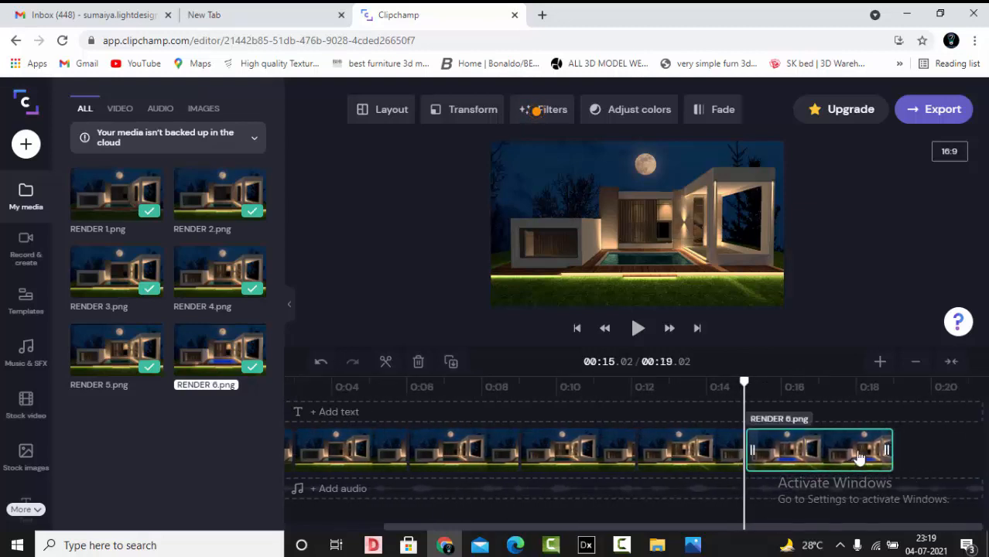
pyautogui.moveTo(963, 450); pyautogui.dragTo(929, 450)
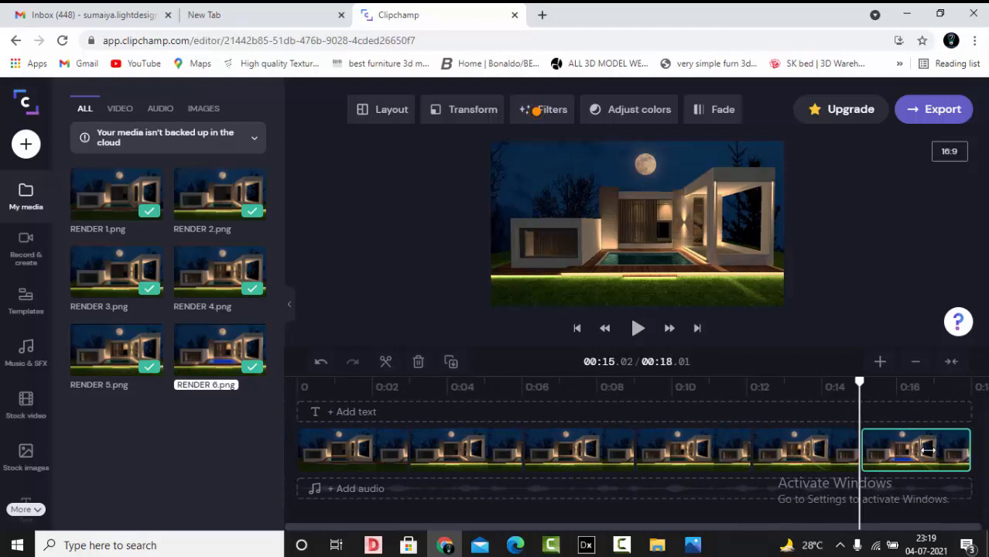
pyautogui.click(721, 514)
pyautogui.click(626, 499)
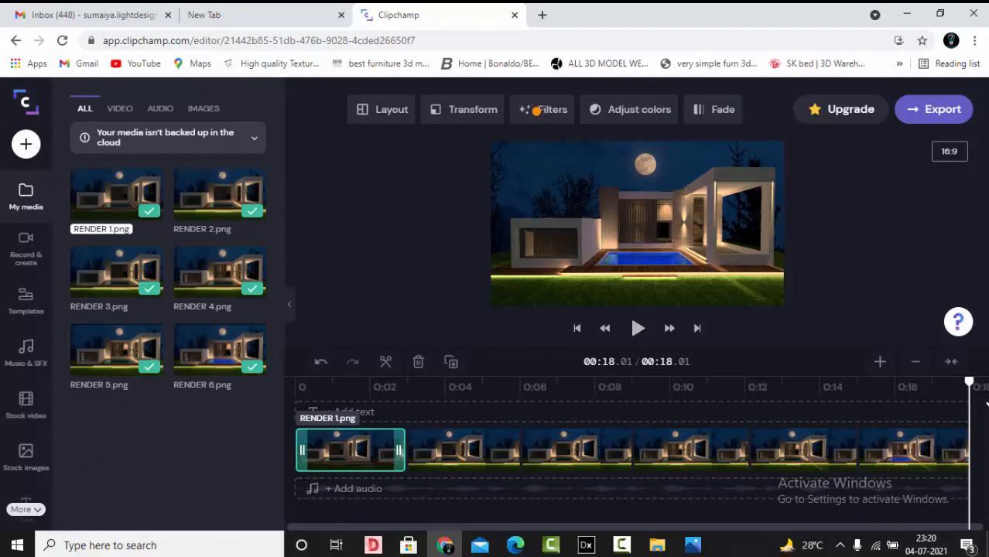
pyautogui.moveTo(967, 386); pyautogui.dragTo(757, 396)
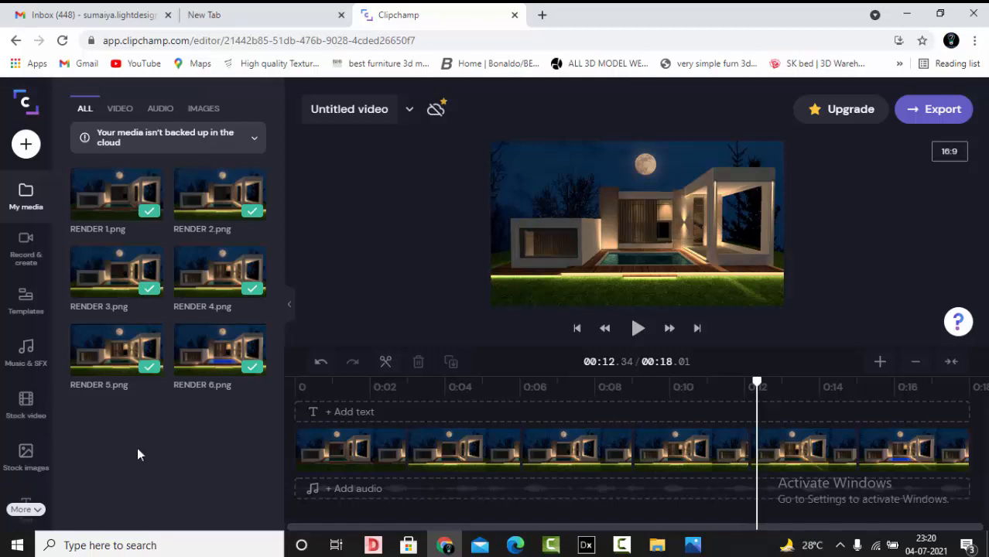
# Add the free track Acoustic Guitar Jam 3 from the stock music library and move it to the start of the timeline.
pyautogui.click(461, 501)
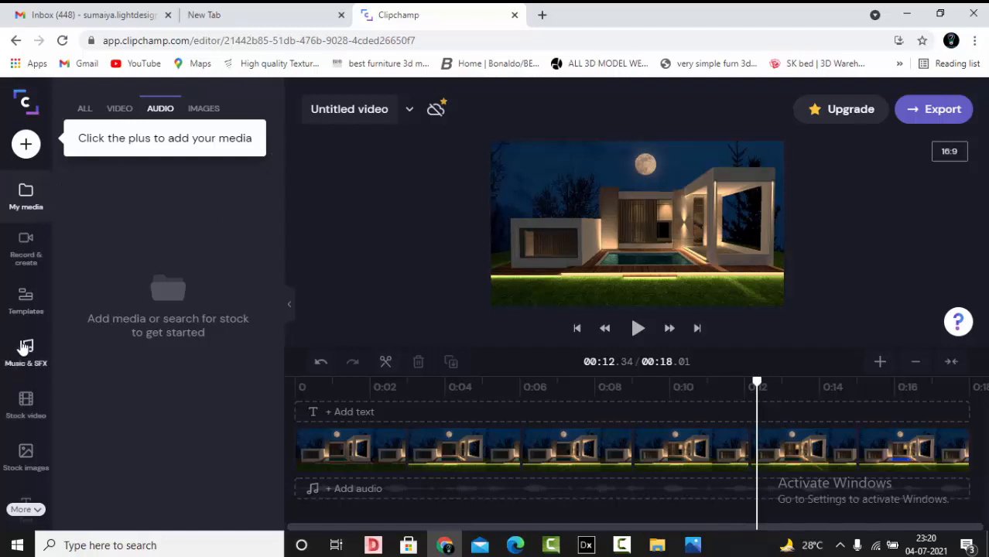
pyautogui.click(24, 352)
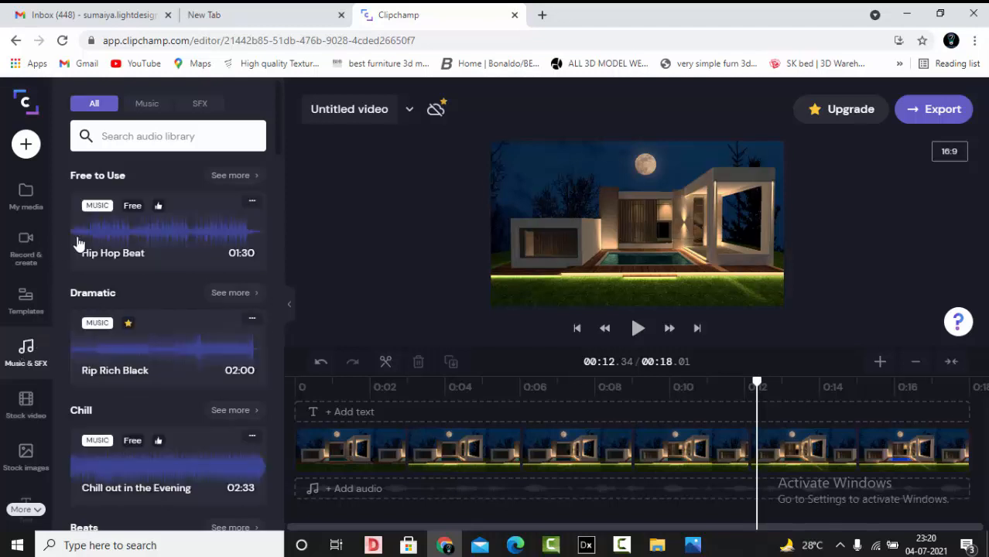
pyautogui.moveTo(83, 243)
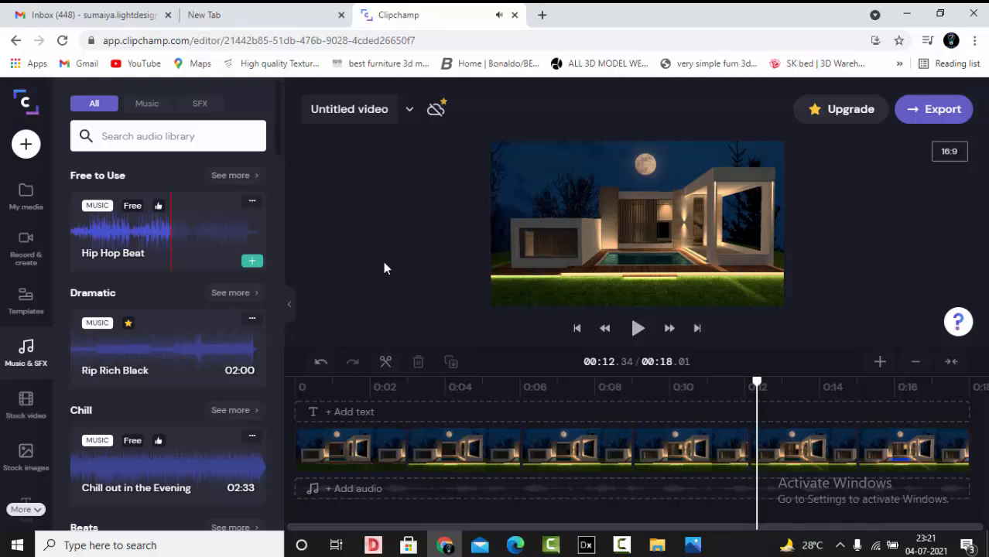
pyautogui.scroll(-5, 95, 395)
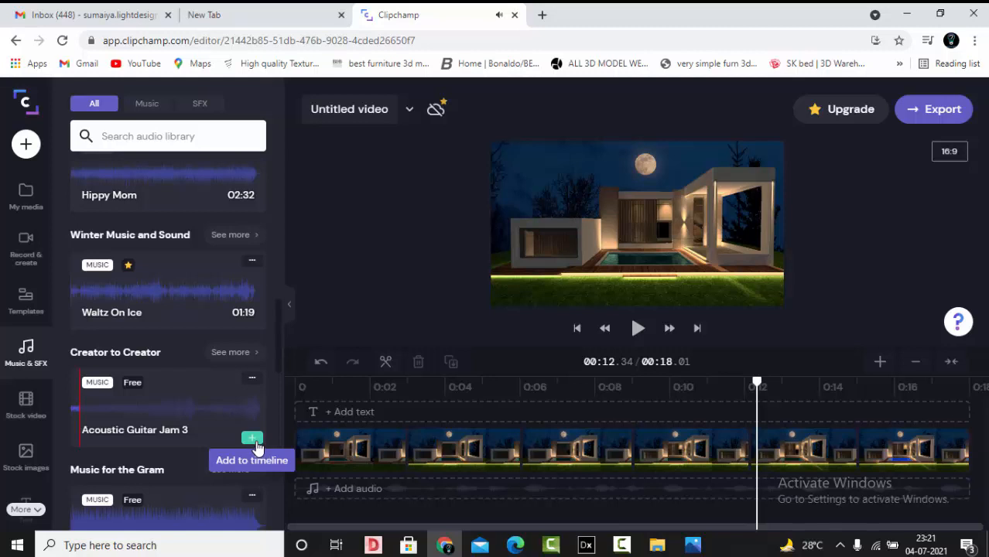
pyautogui.click(256, 442)
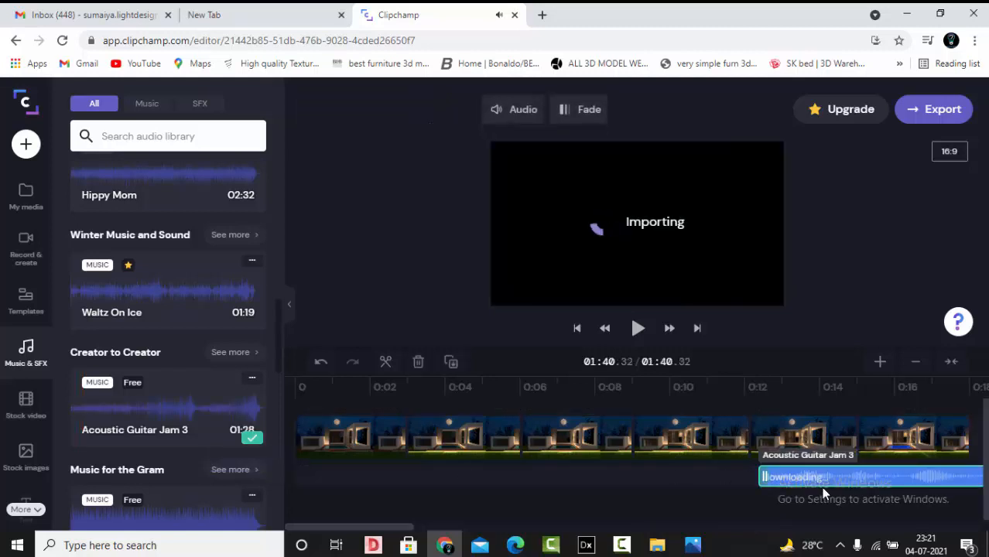
pyautogui.moveTo(830, 489); pyautogui.dragTo(344, 490)
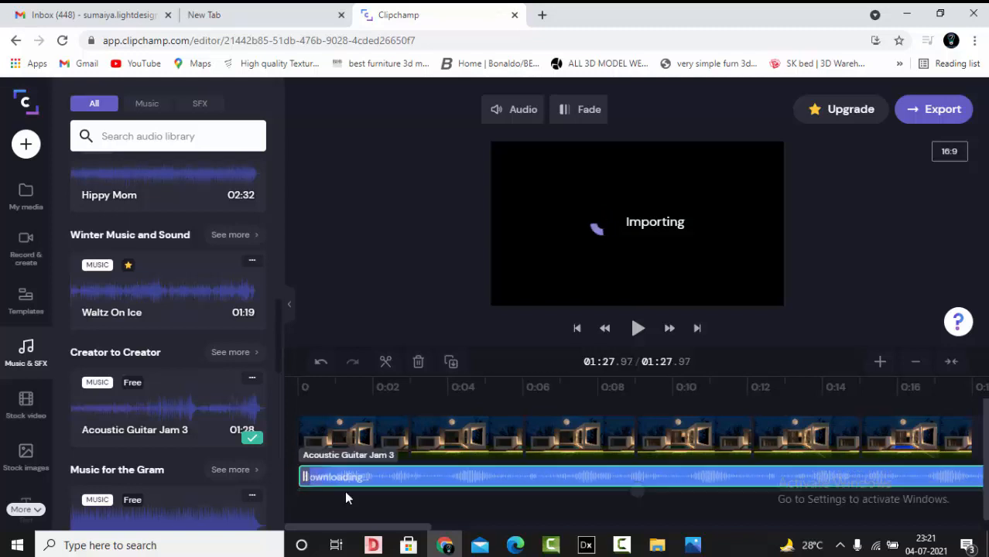
# Shorten the Acoustic Guitar Jam 3 track to end with the images at about 18 seconds and preview the video.
pyautogui.click(952, 362)
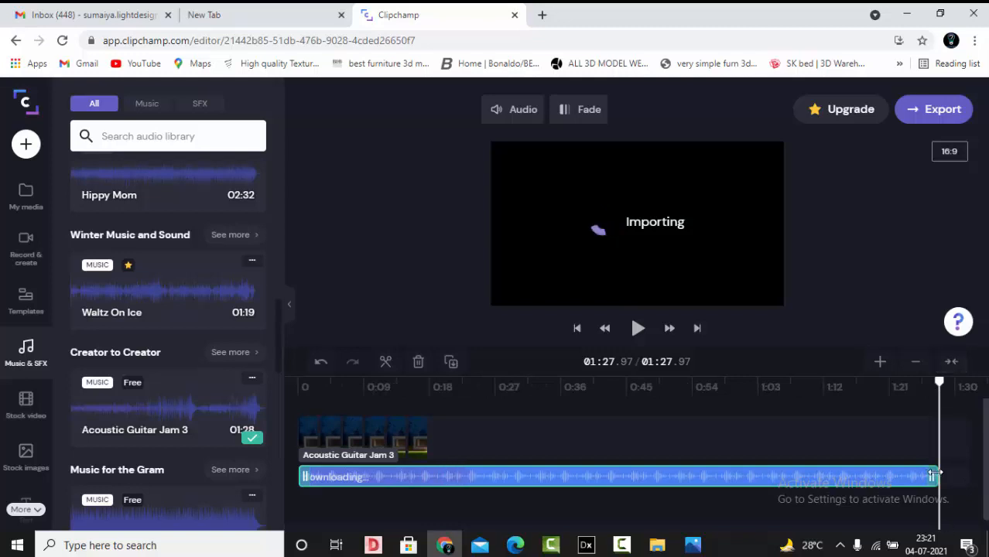
pyautogui.moveTo(932, 477); pyautogui.dragTo(428, 486)
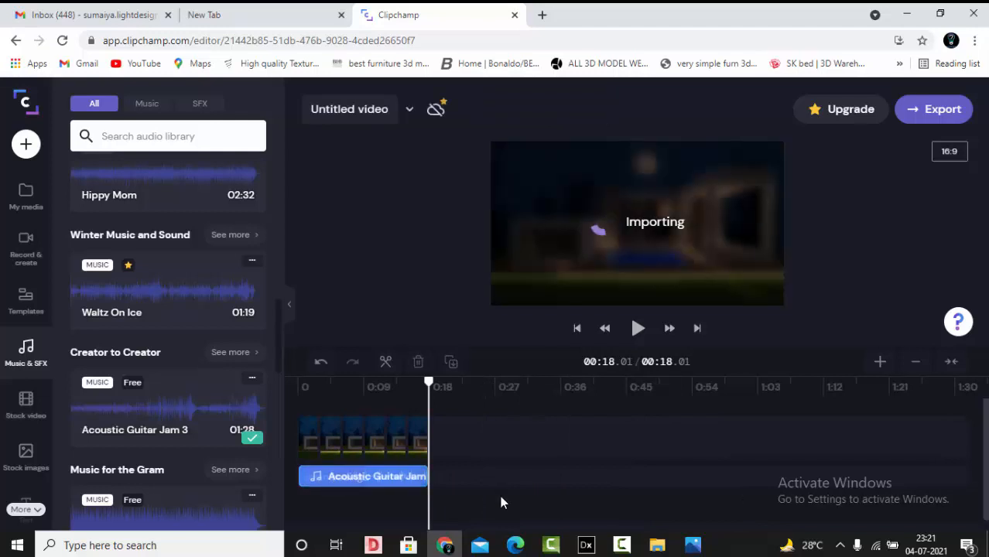
pyautogui.click(639, 329)
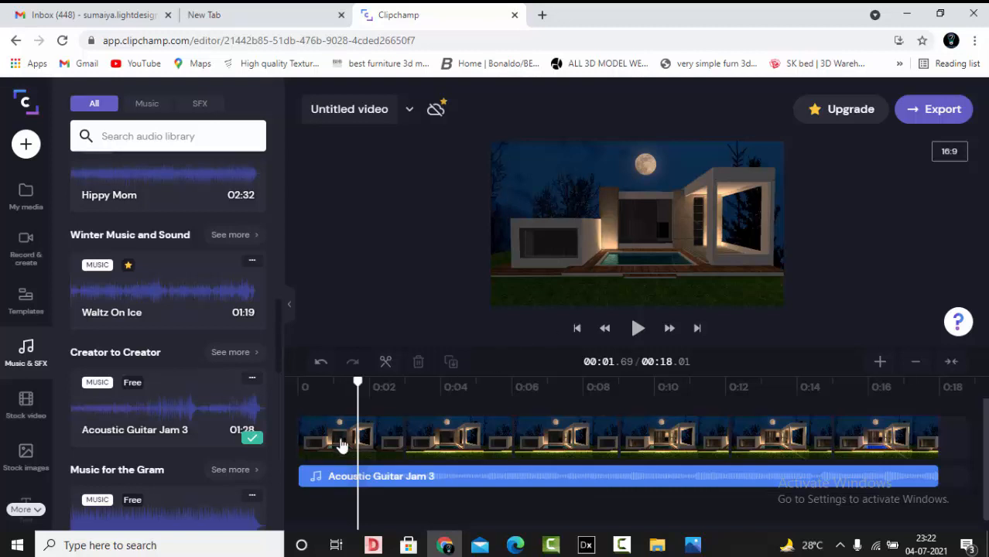
pyautogui.moveTo(358, 382); pyautogui.dragTo(410, 381)
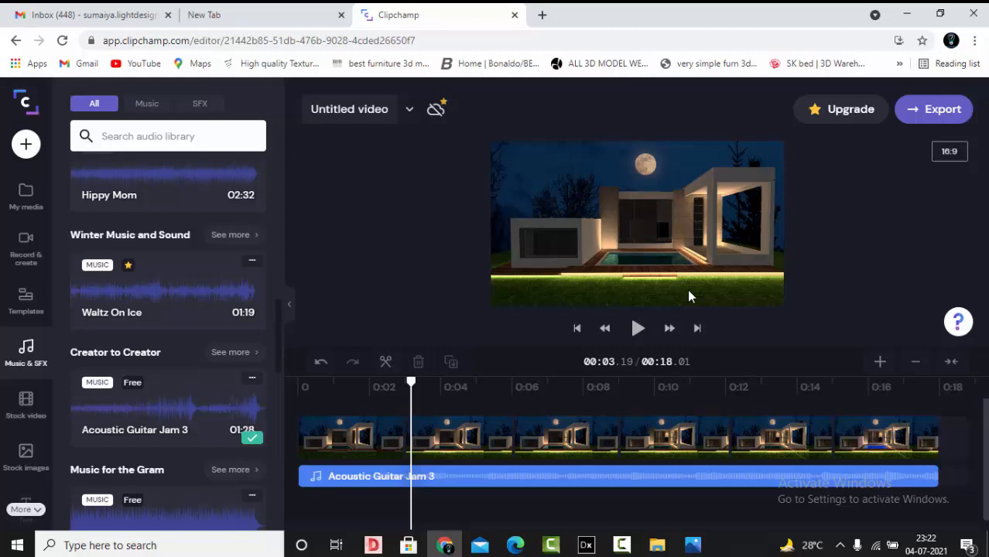
# Export the video at 480p with the title FACADE LIGHT SCENES - VILLA.
pyautogui.click(940, 114)
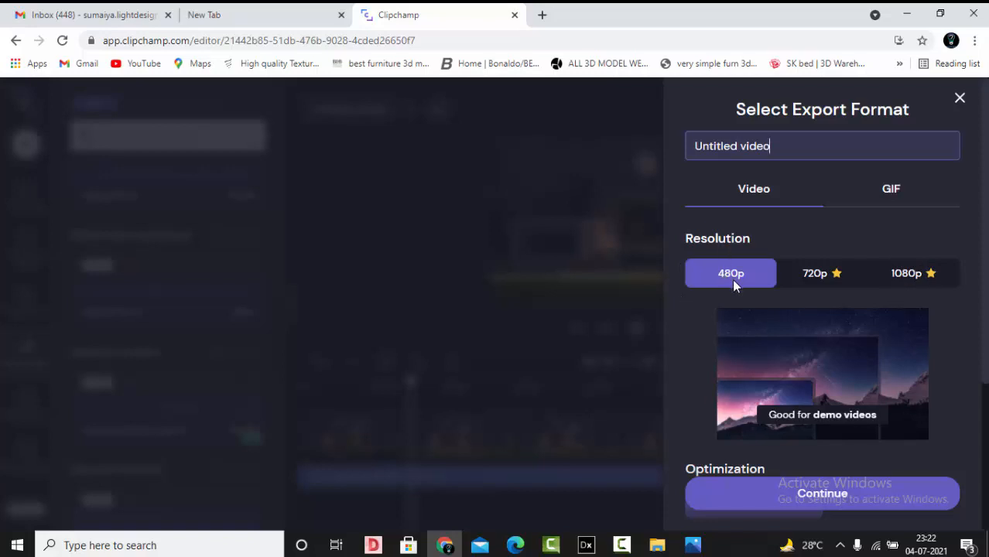
pyautogui.moveTo(771, 145); pyautogui.dragTo(646, 151)
pyautogui.write('FA')
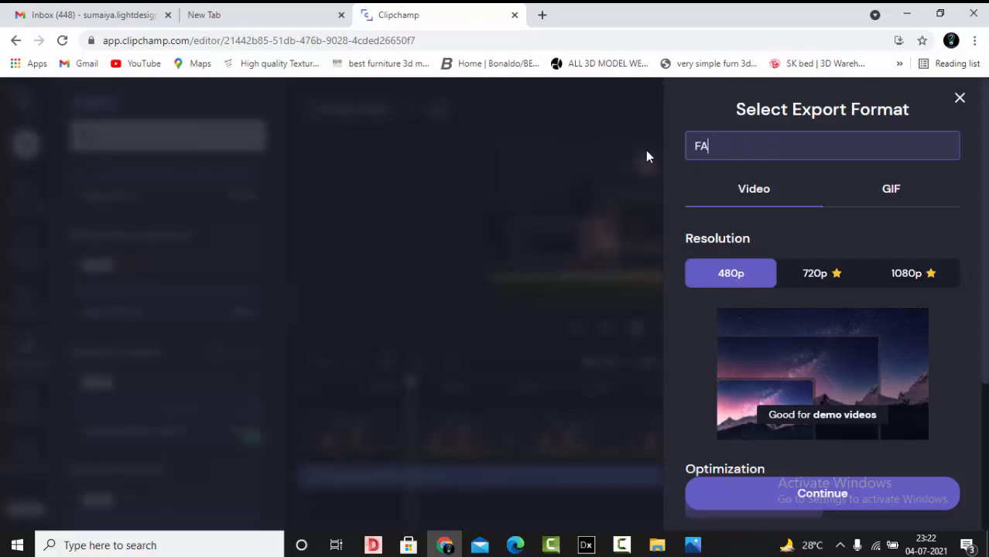
pyautogui.write('CADE ')
pyautogui.write('E')
pyautogui.press('BackSpace')
pyautogui.write('LIGHT S')
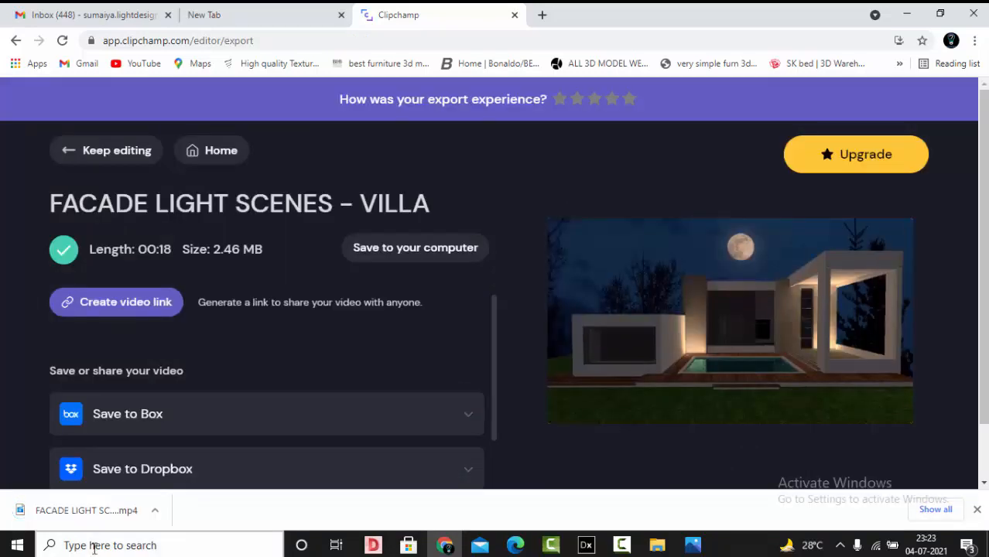
# Play the downloaded FACADE LIGHT SCENES - VILLA video file and dismiss the audio device dialog.
pyautogui.click(114, 518)
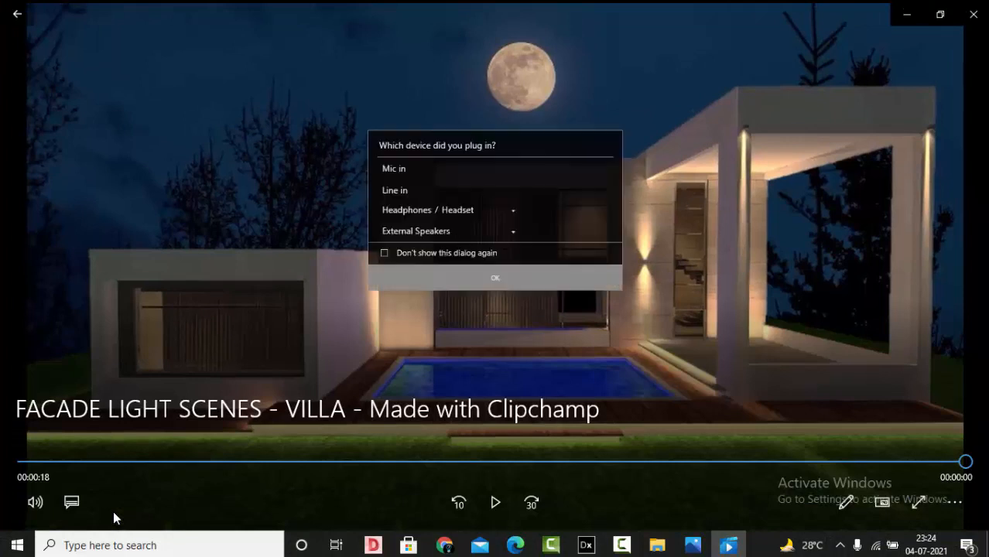
pyautogui.click(530, 280)
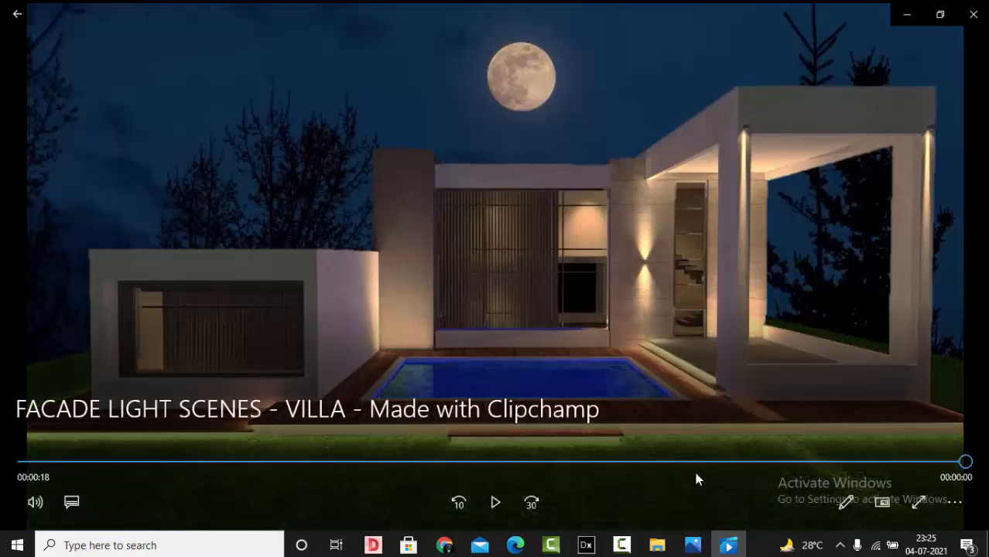
pyautogui.click(622, 547)
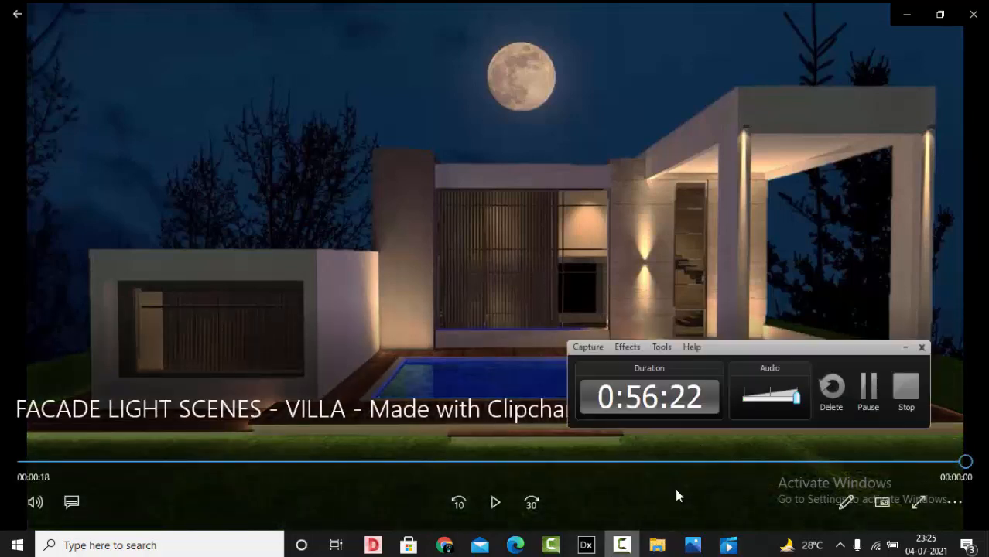